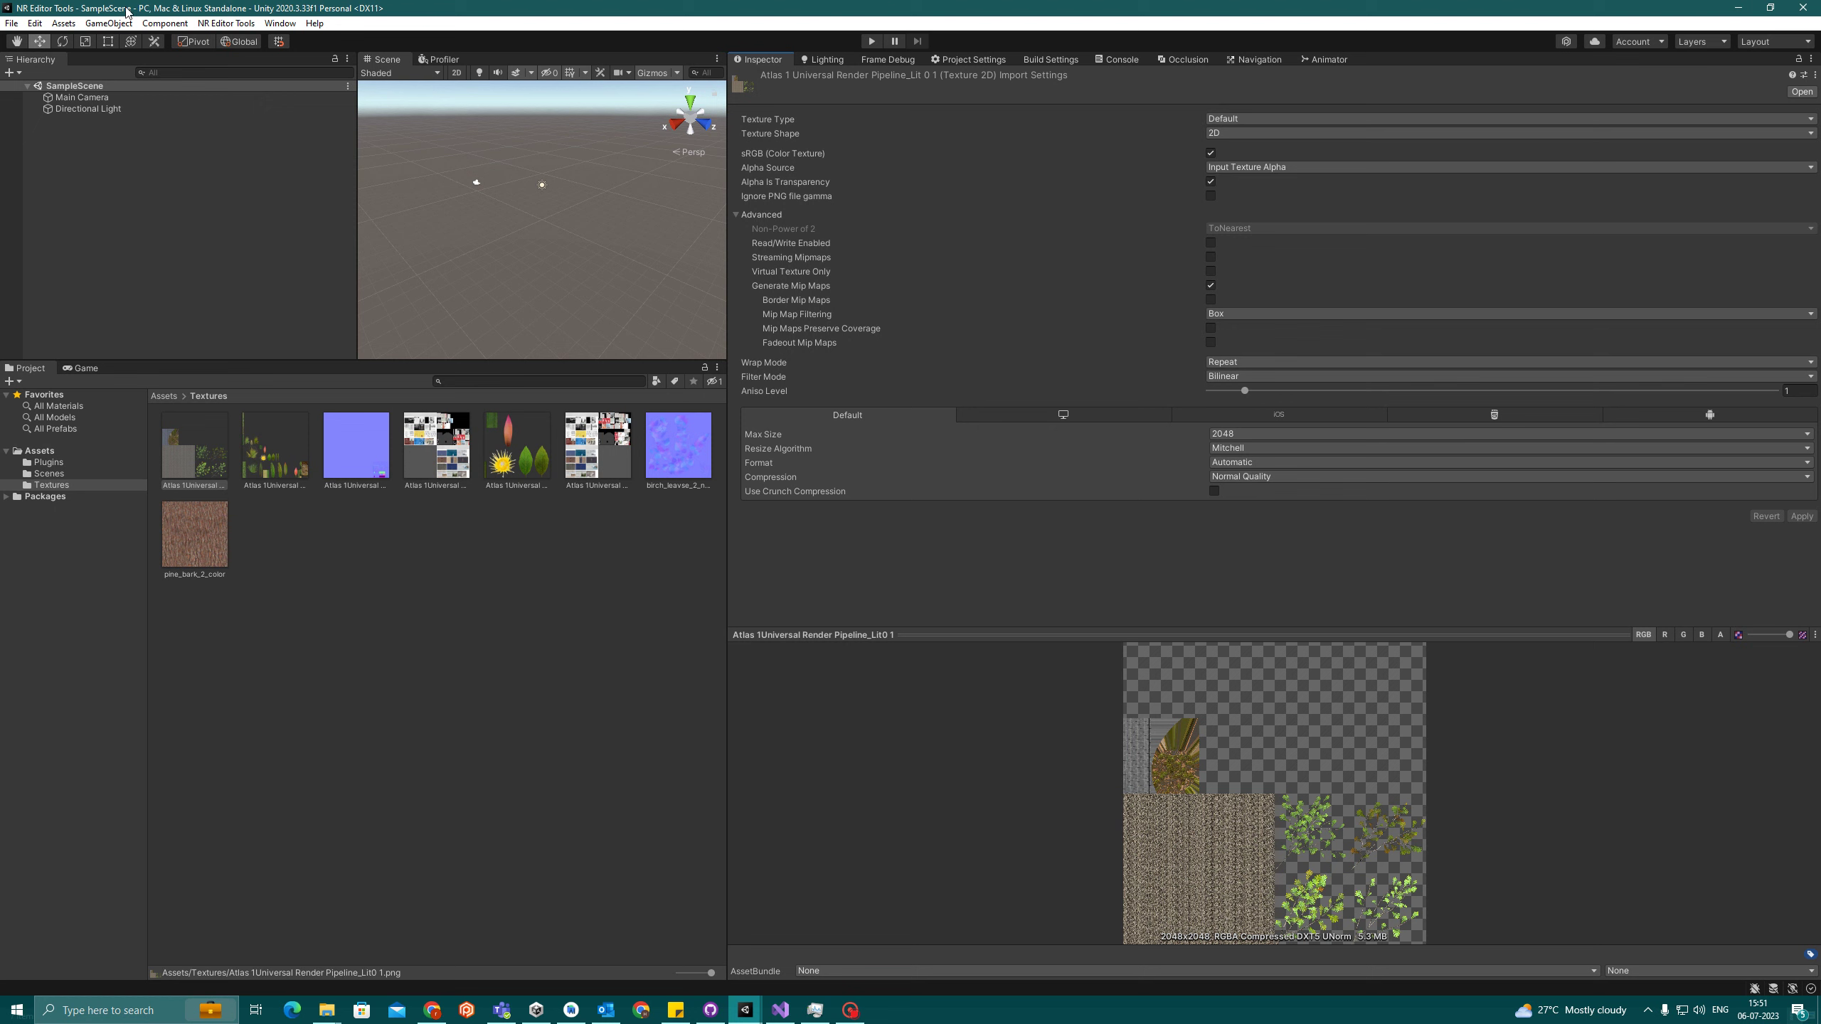
- Examine the first atlas texture's import override settings for each platform, from PC, Mac & Linux Standalone through Android
left_click(1068, 418)
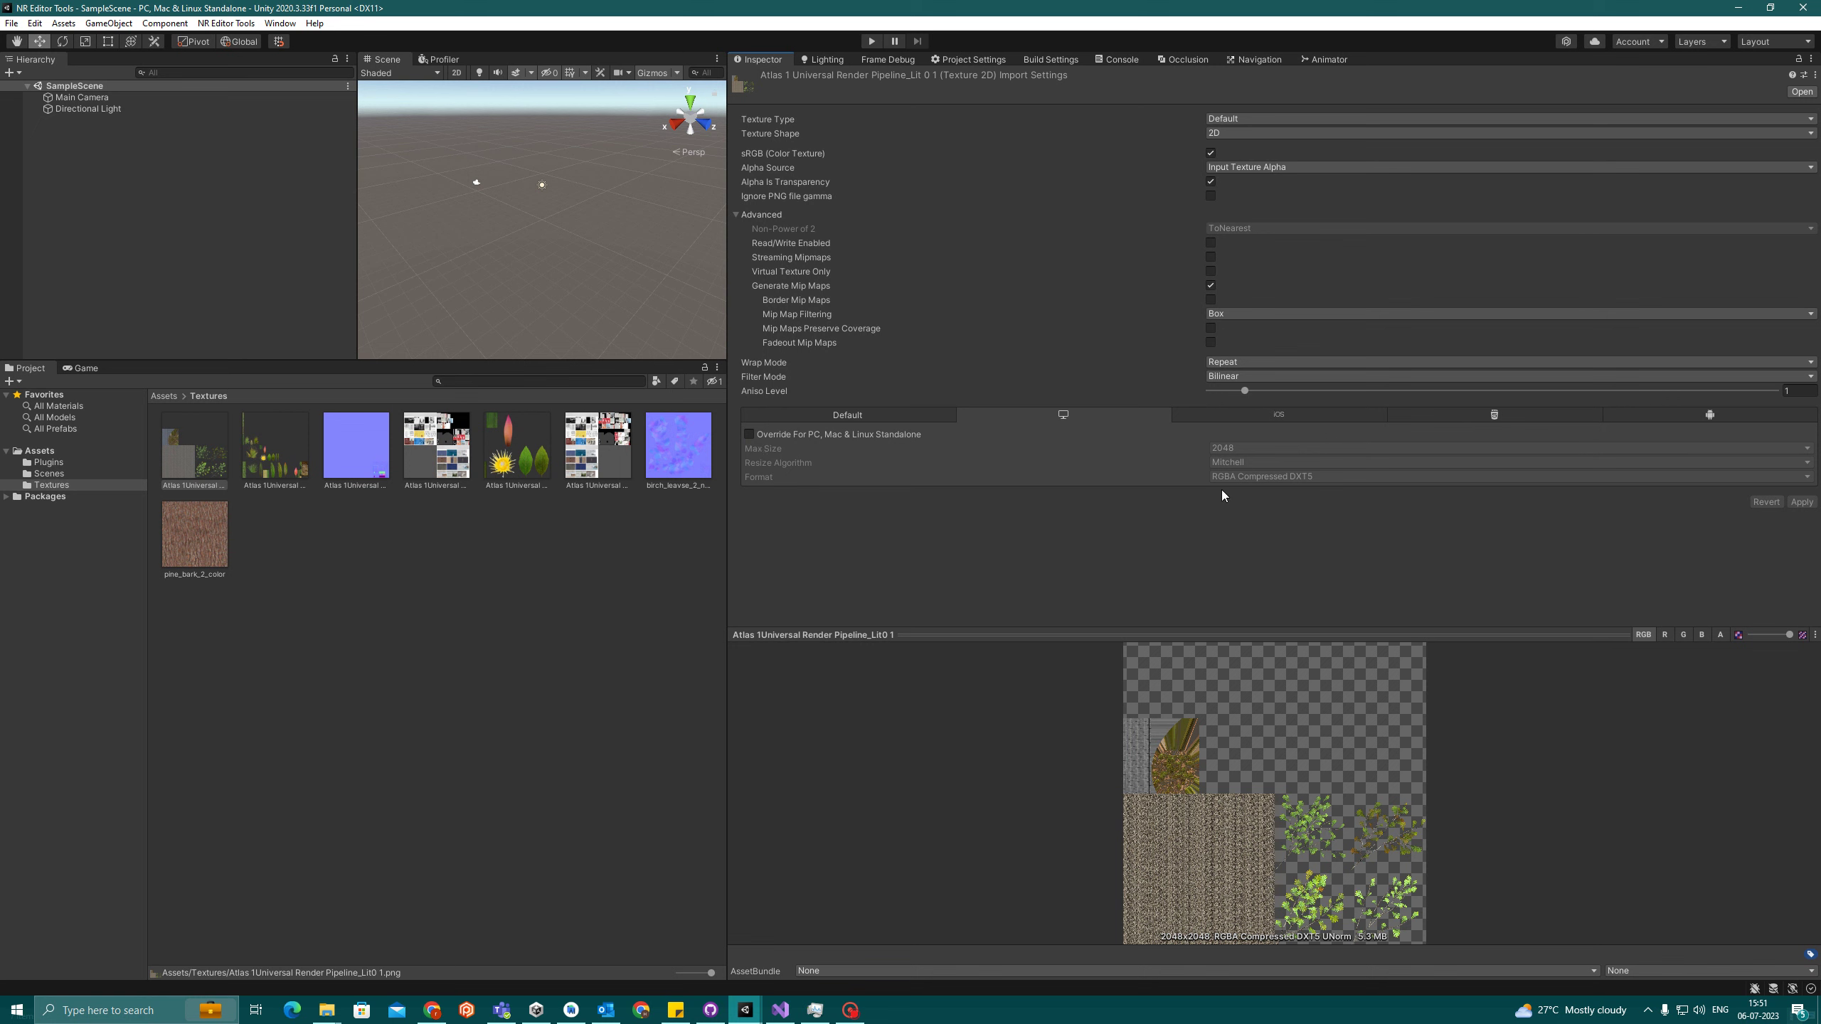
left_click_drag(1261, 625, 1270, 486)
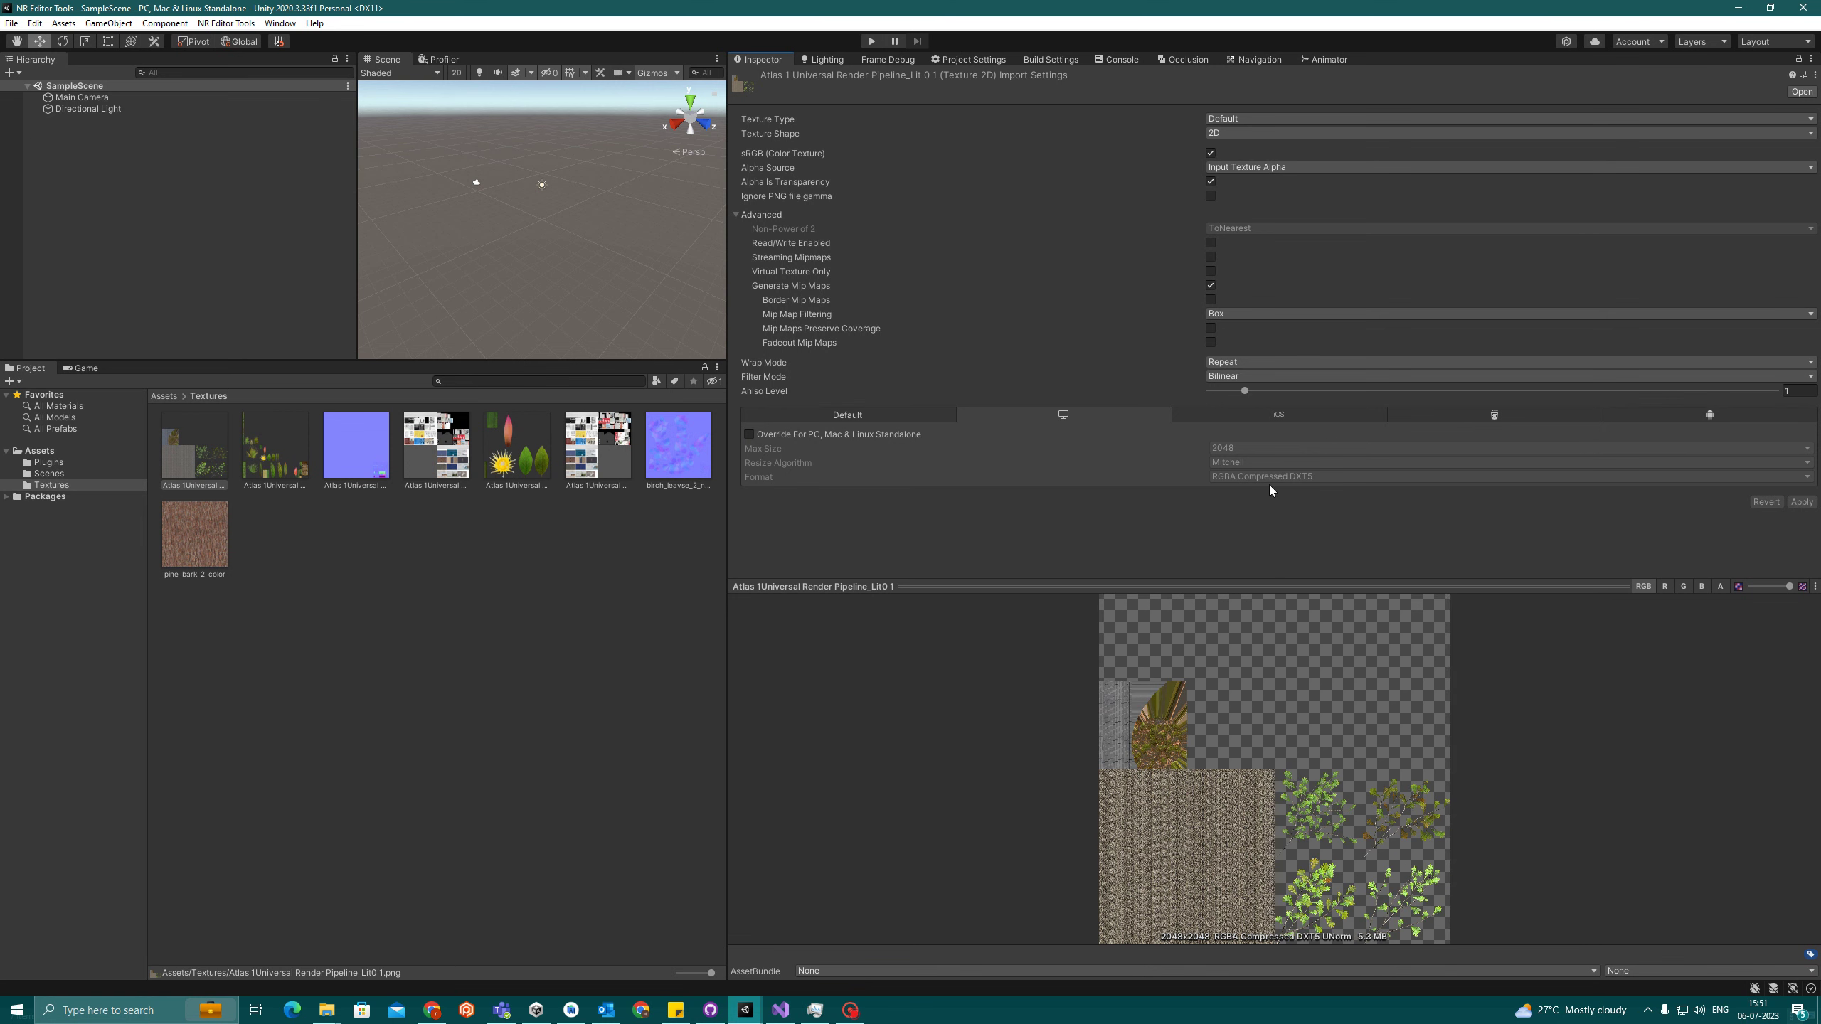
left_click(1279, 416)
left_click(1491, 413)
left_click(1699, 413)
- Examine the Android import settings of the other atlas textures and the birch leaves normal map, ending on the first atlas
left_click(367, 454)
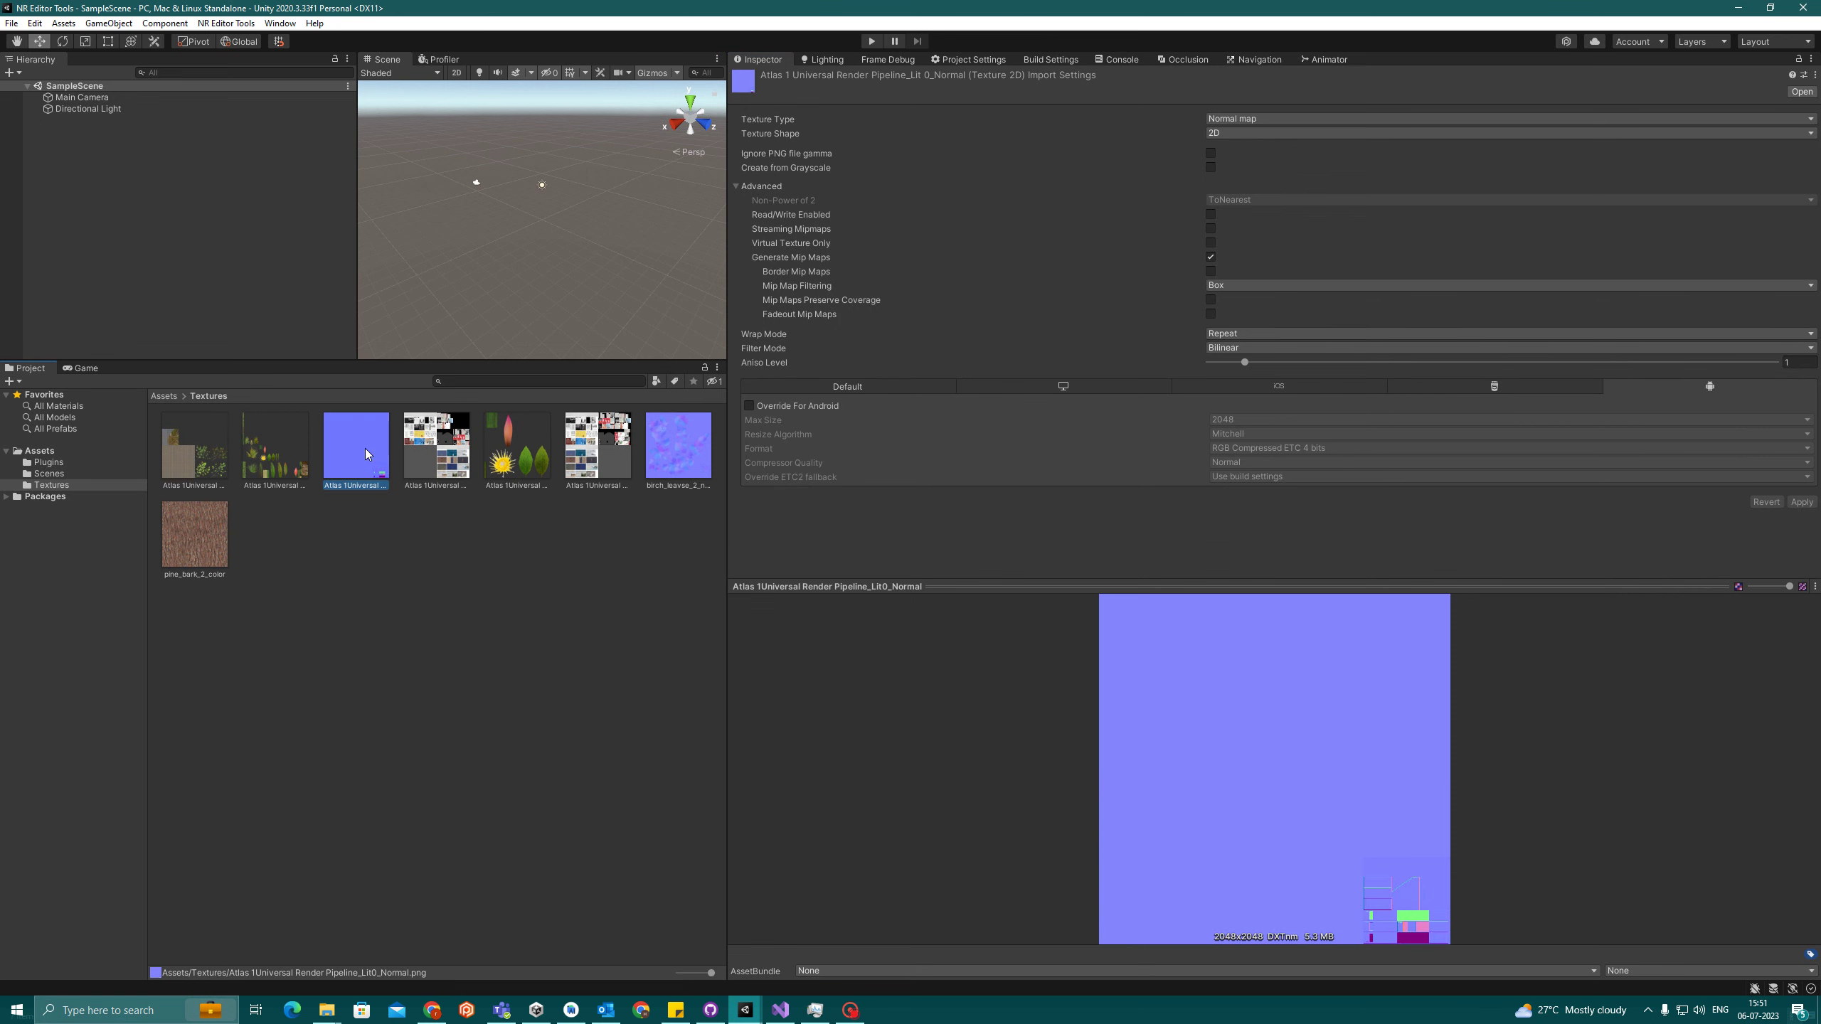
left_click(275, 446)
left_click(359, 454)
left_click(436, 446)
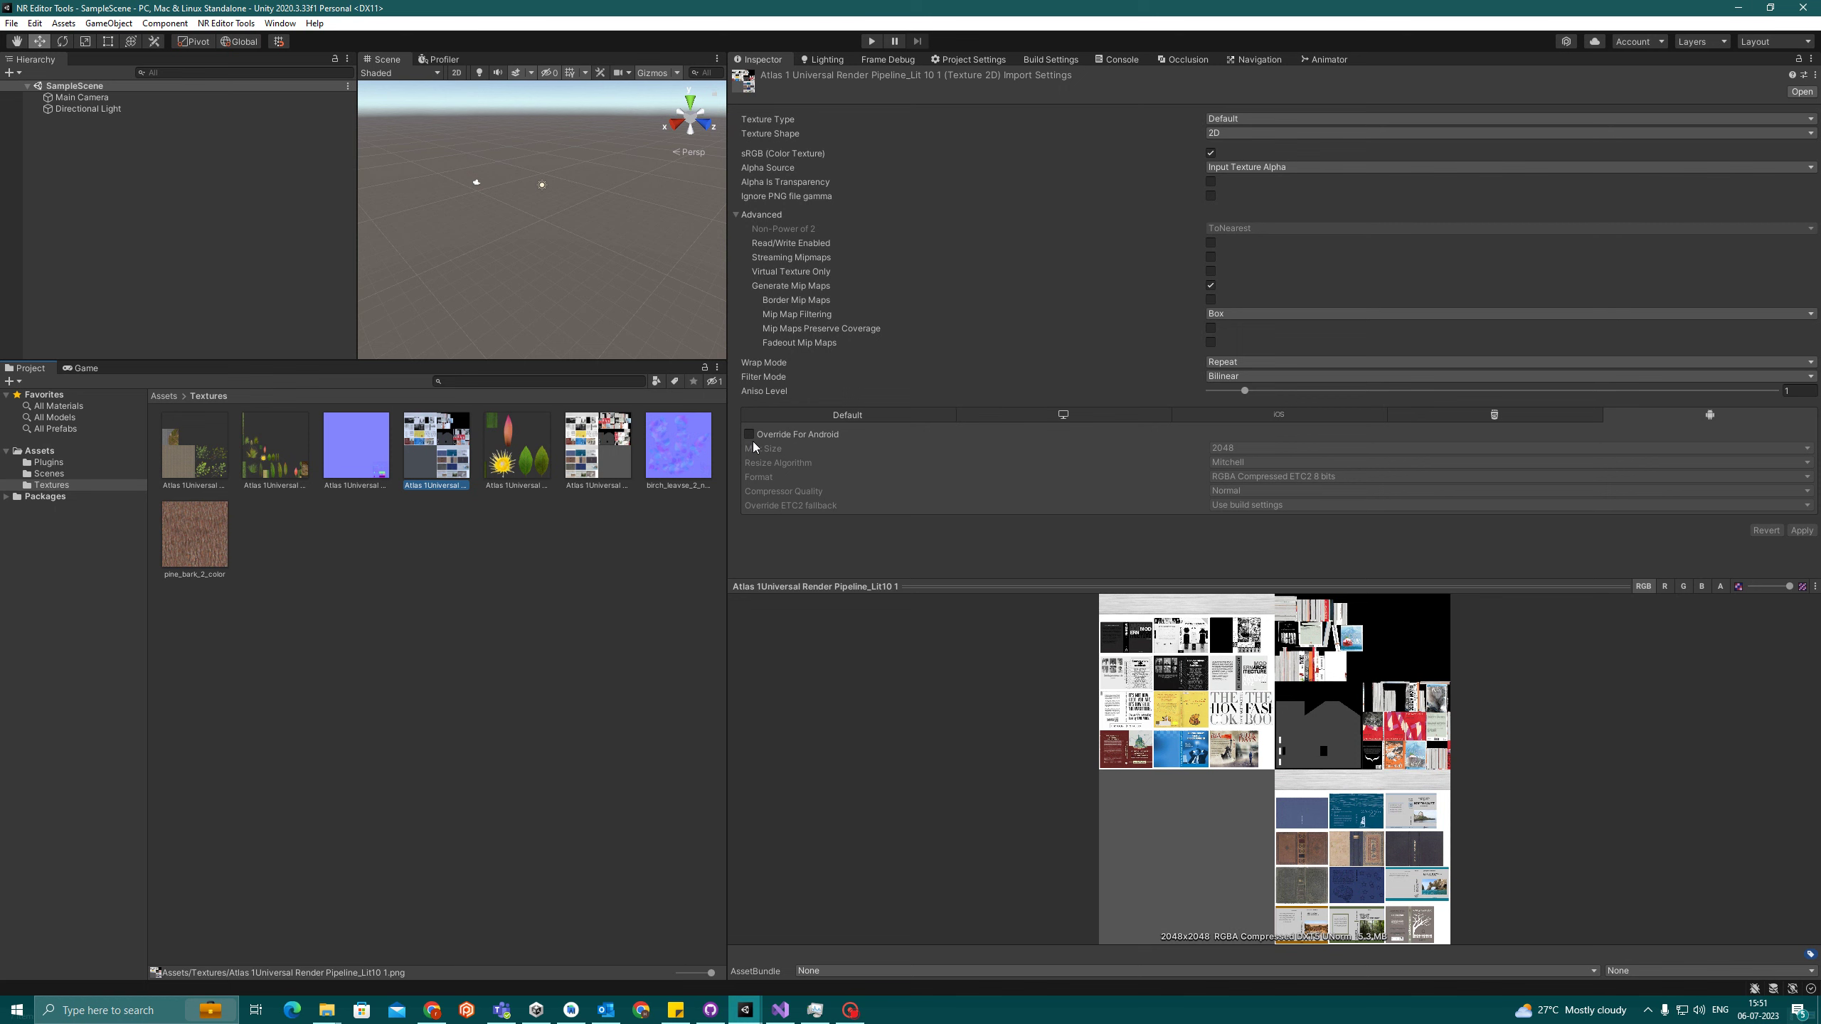
left_click(516, 448)
left_click(613, 457)
left_click(649, 458)
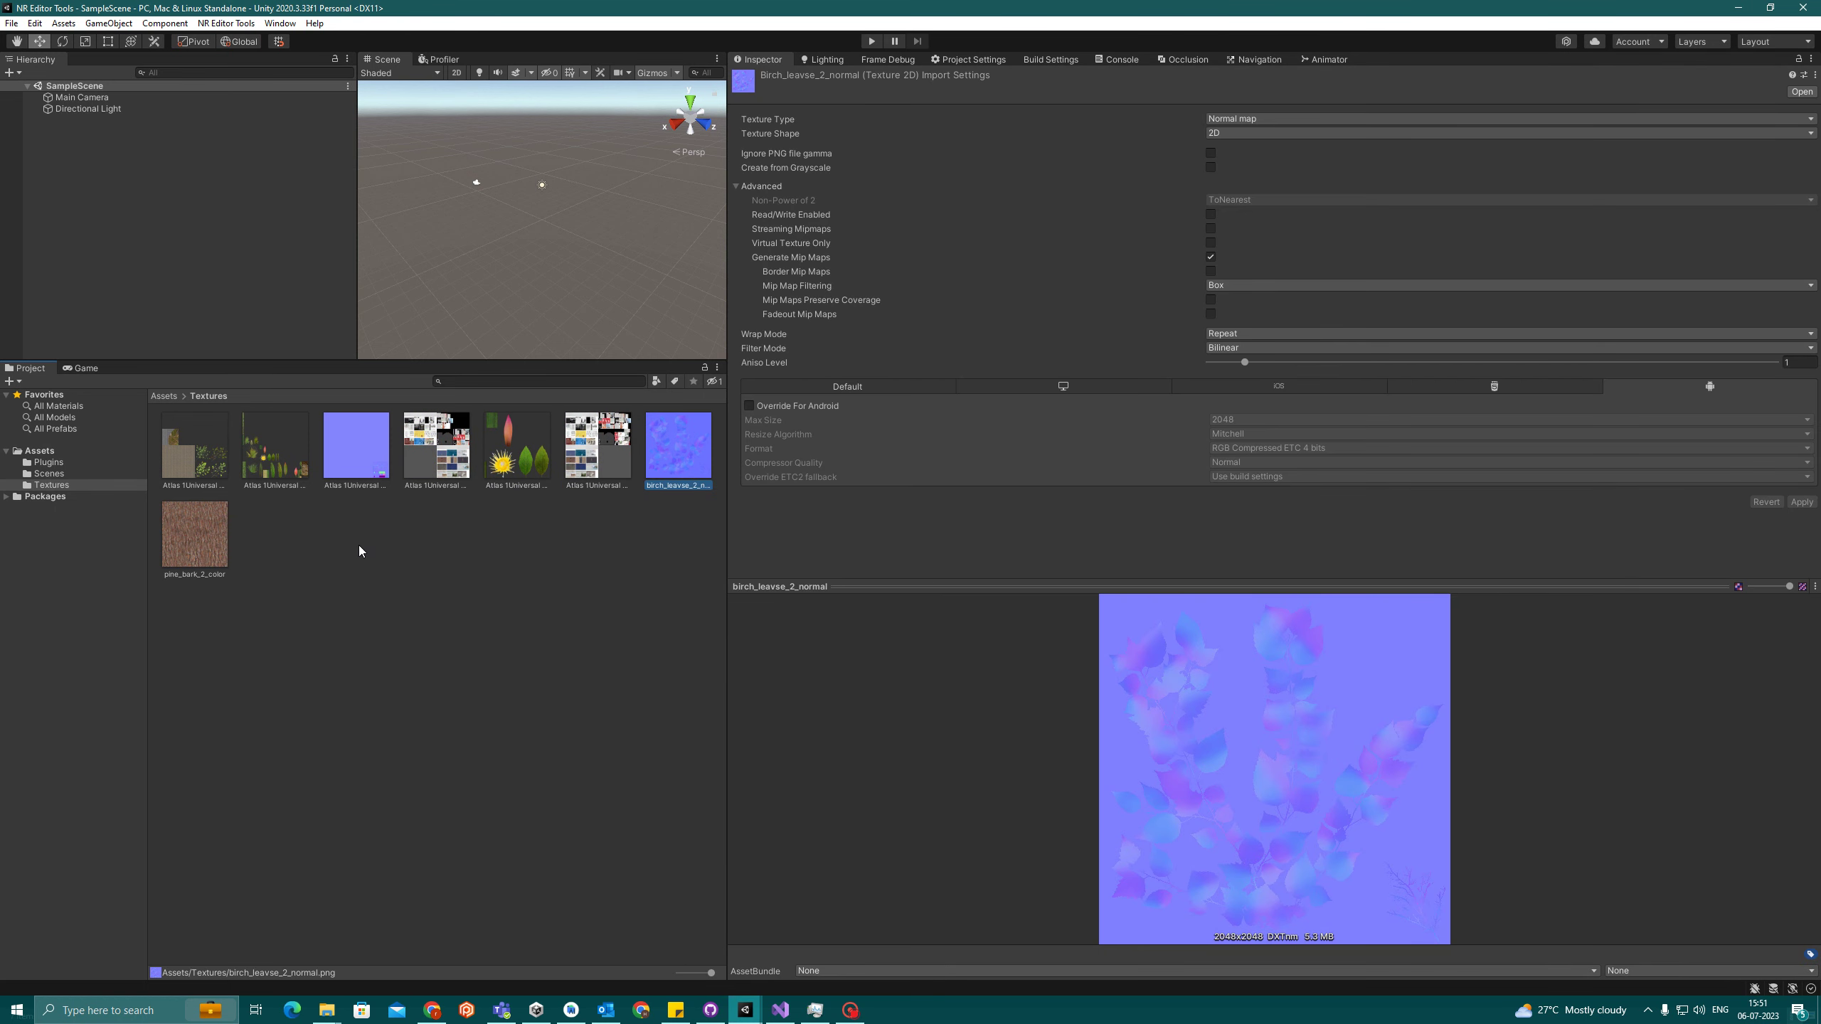
left_click(203, 461)
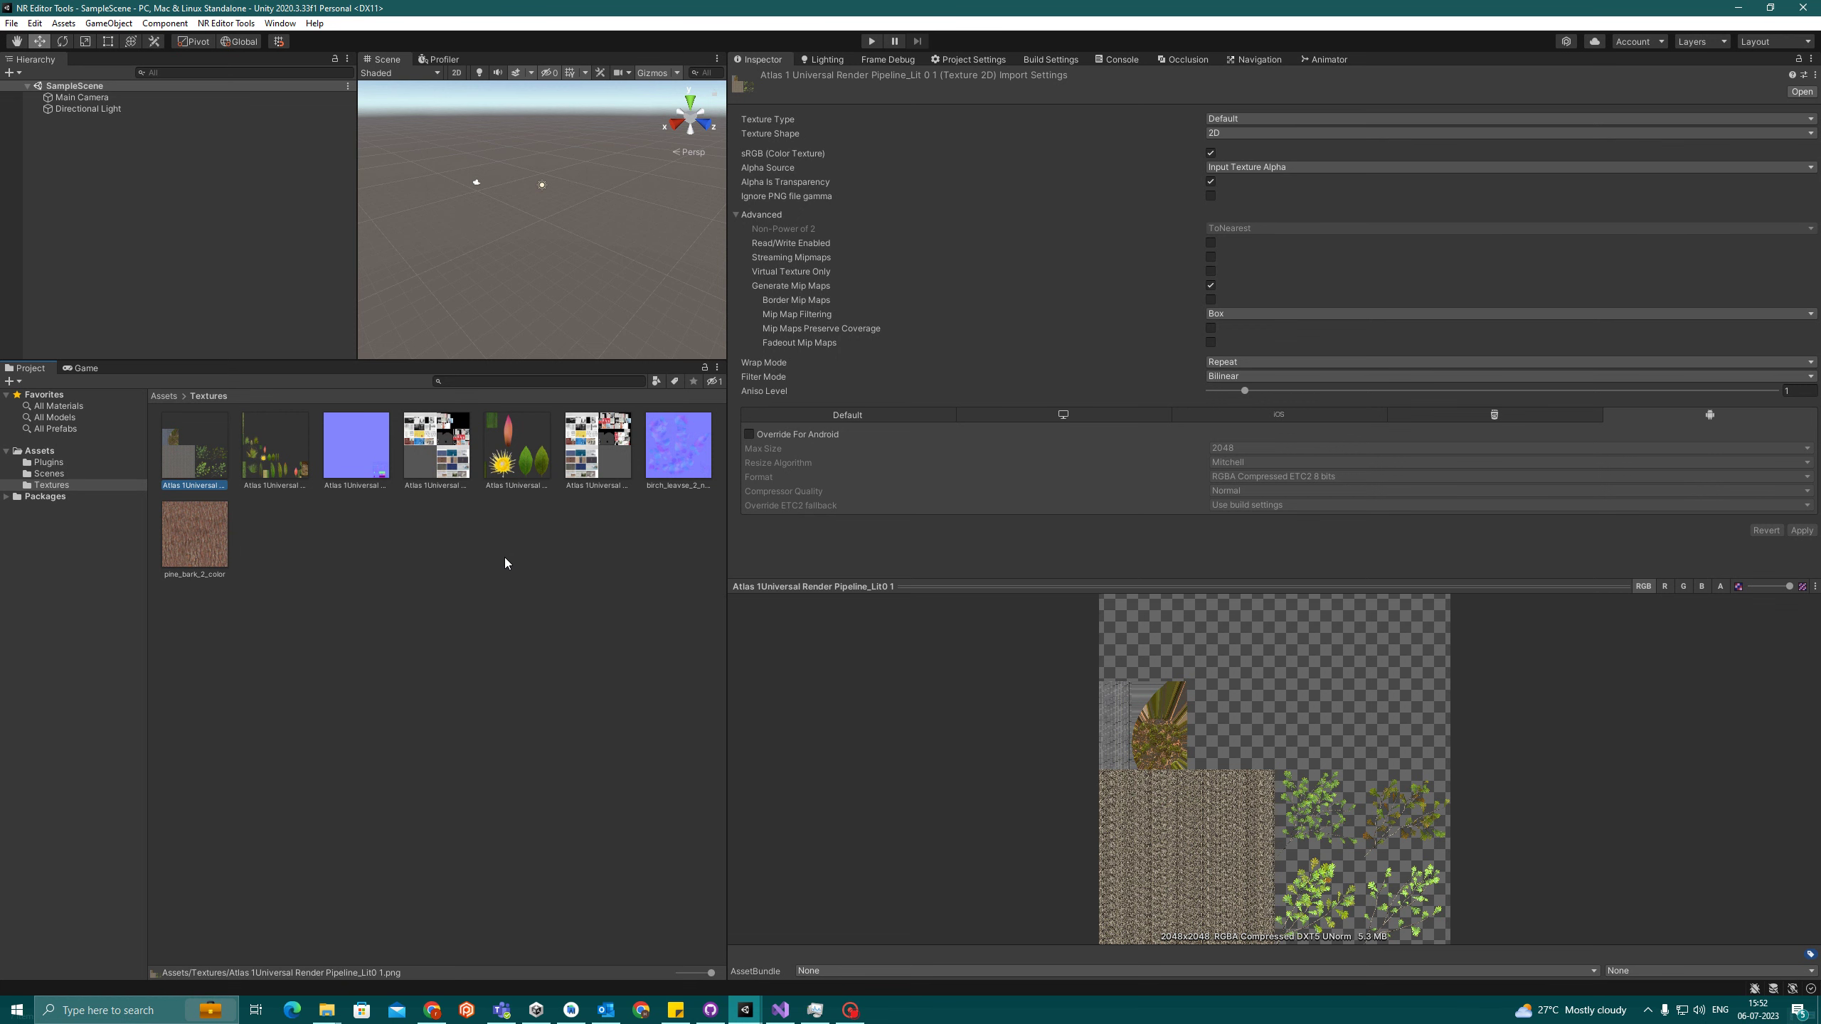
- Select all eight textures in the Textures folder and view their shared PC, Mac & Linux Standalone override settings
left_click(279, 470)
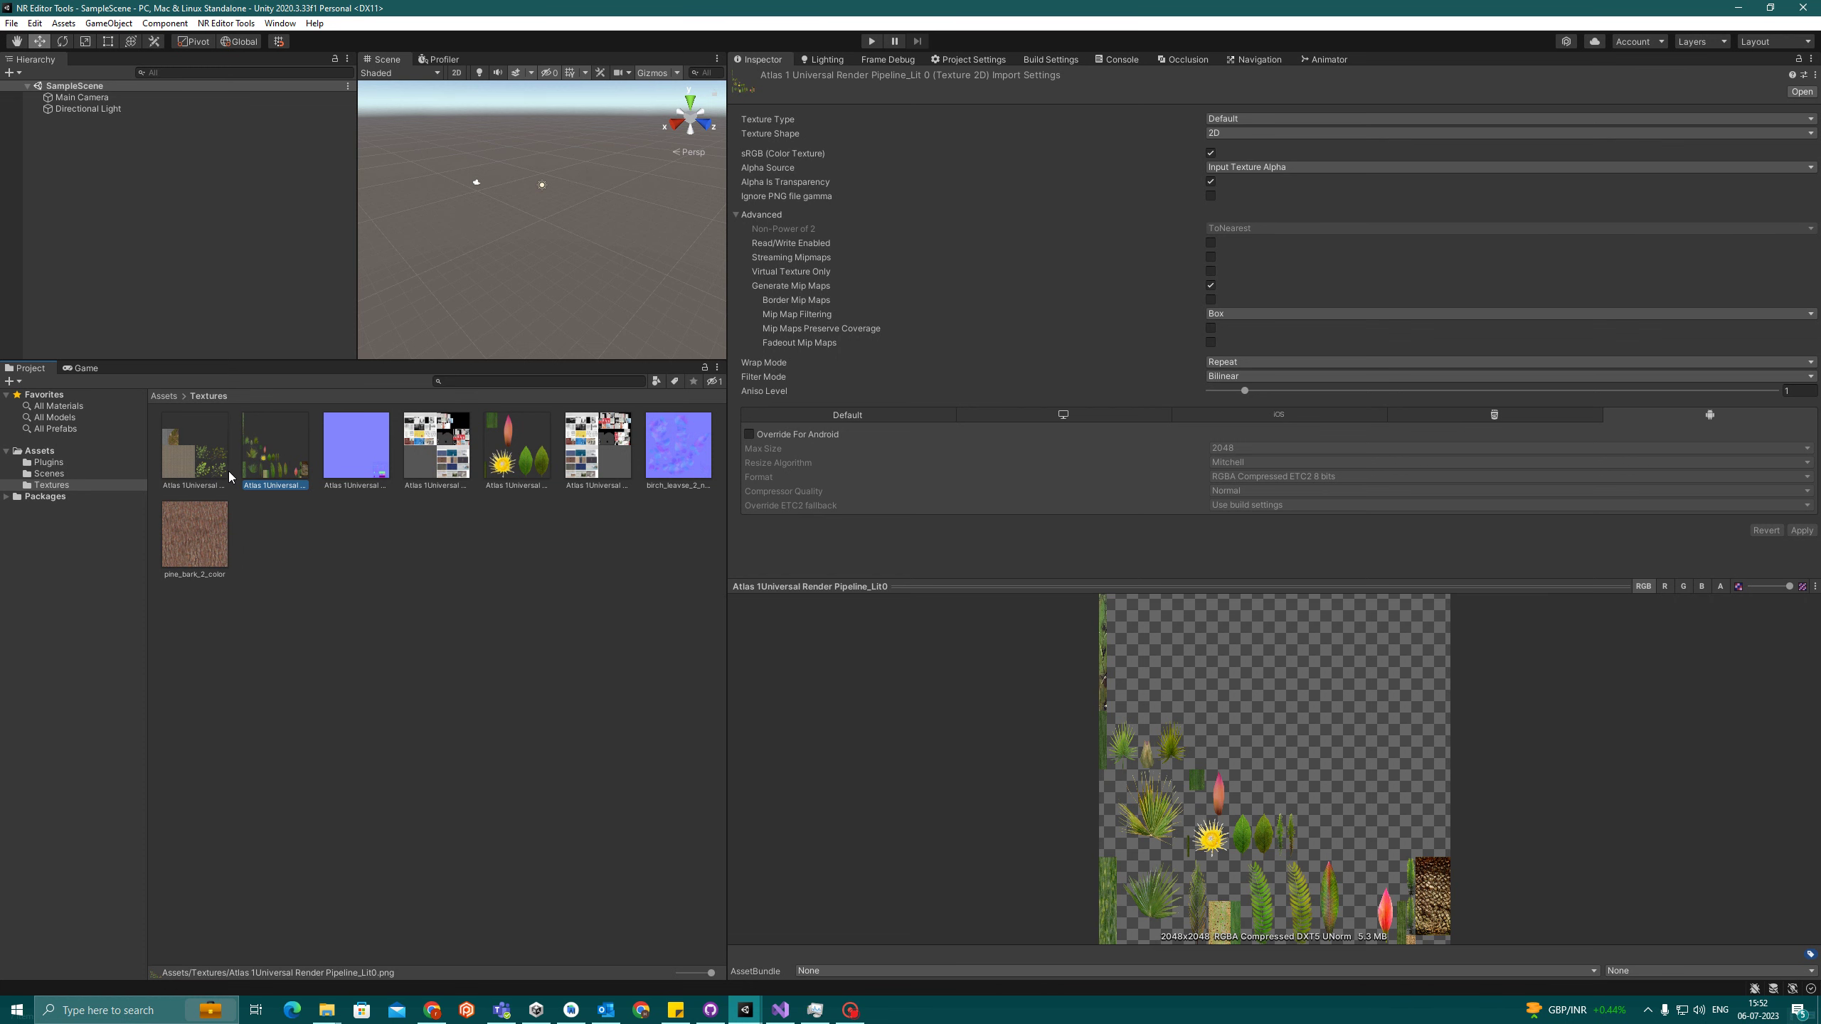
left_click(202, 455)
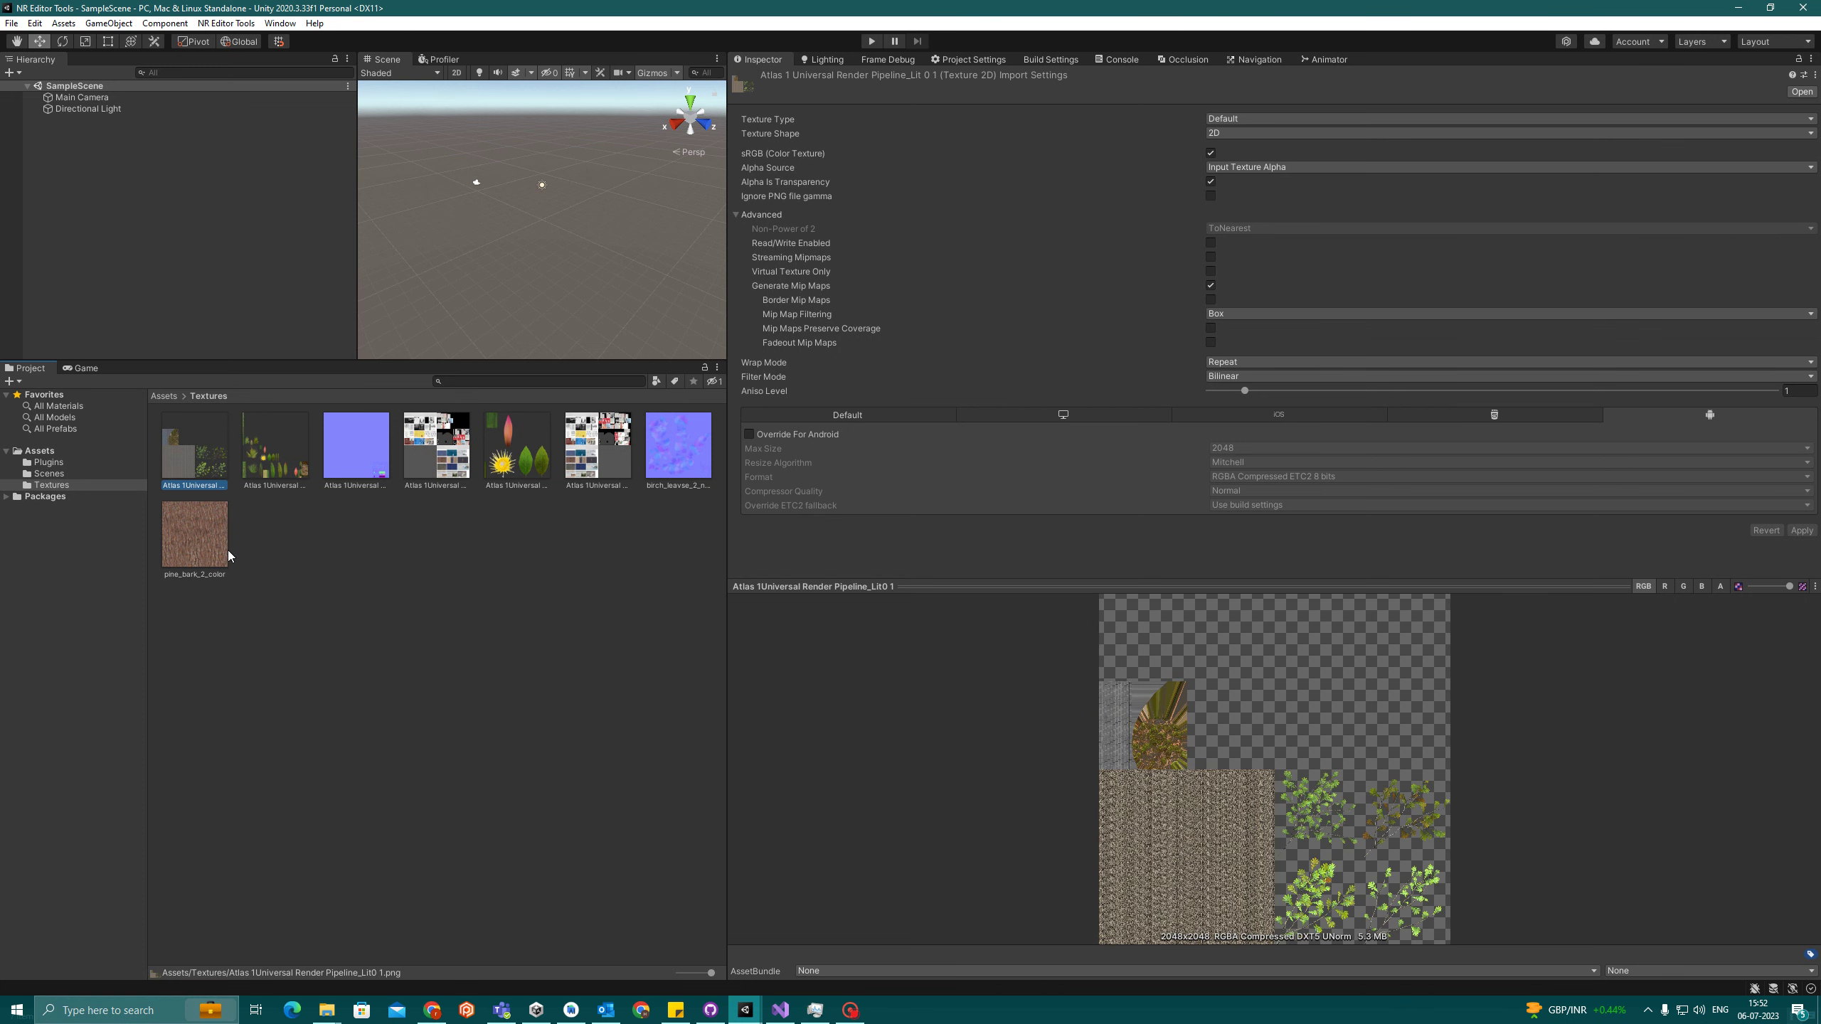
left_click(208, 546, "shift")
key("shift")
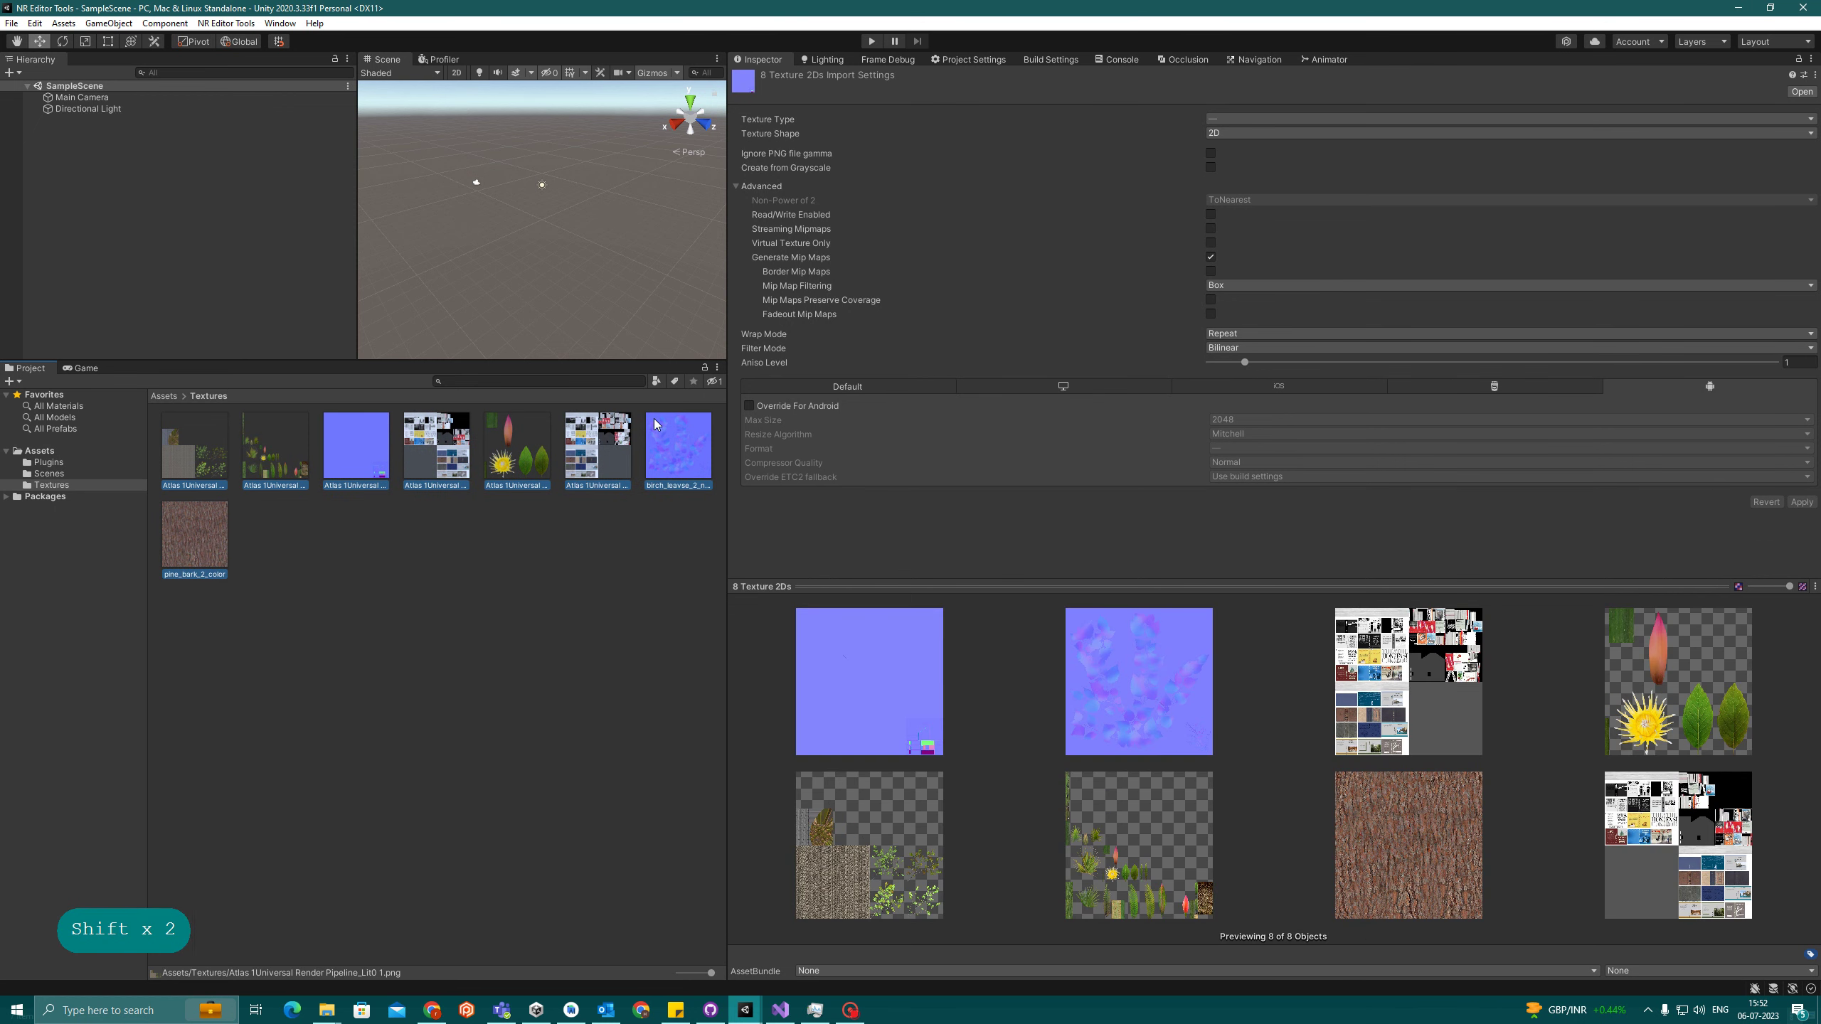
left_click(1079, 388)
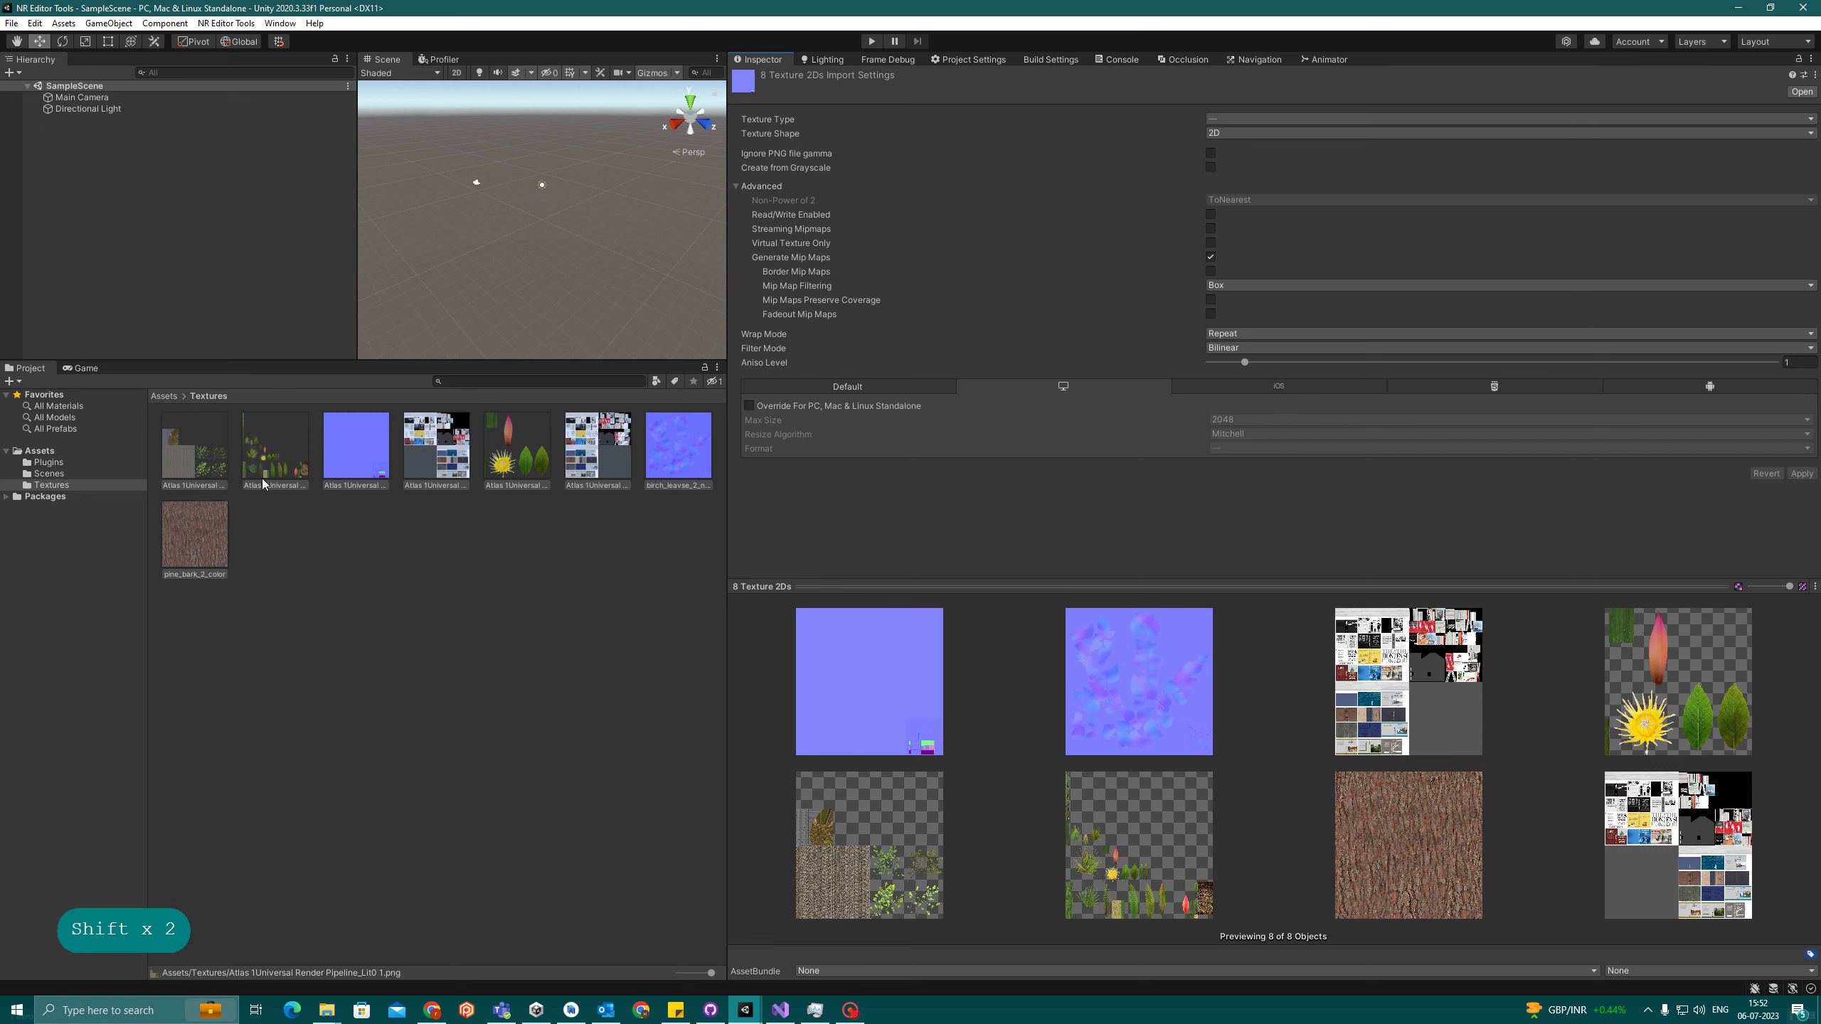
- Compare the texture types of the atlas normal map, book atlas and plant atlas, and enlarge the plant atlas preview
left_click(359, 450)
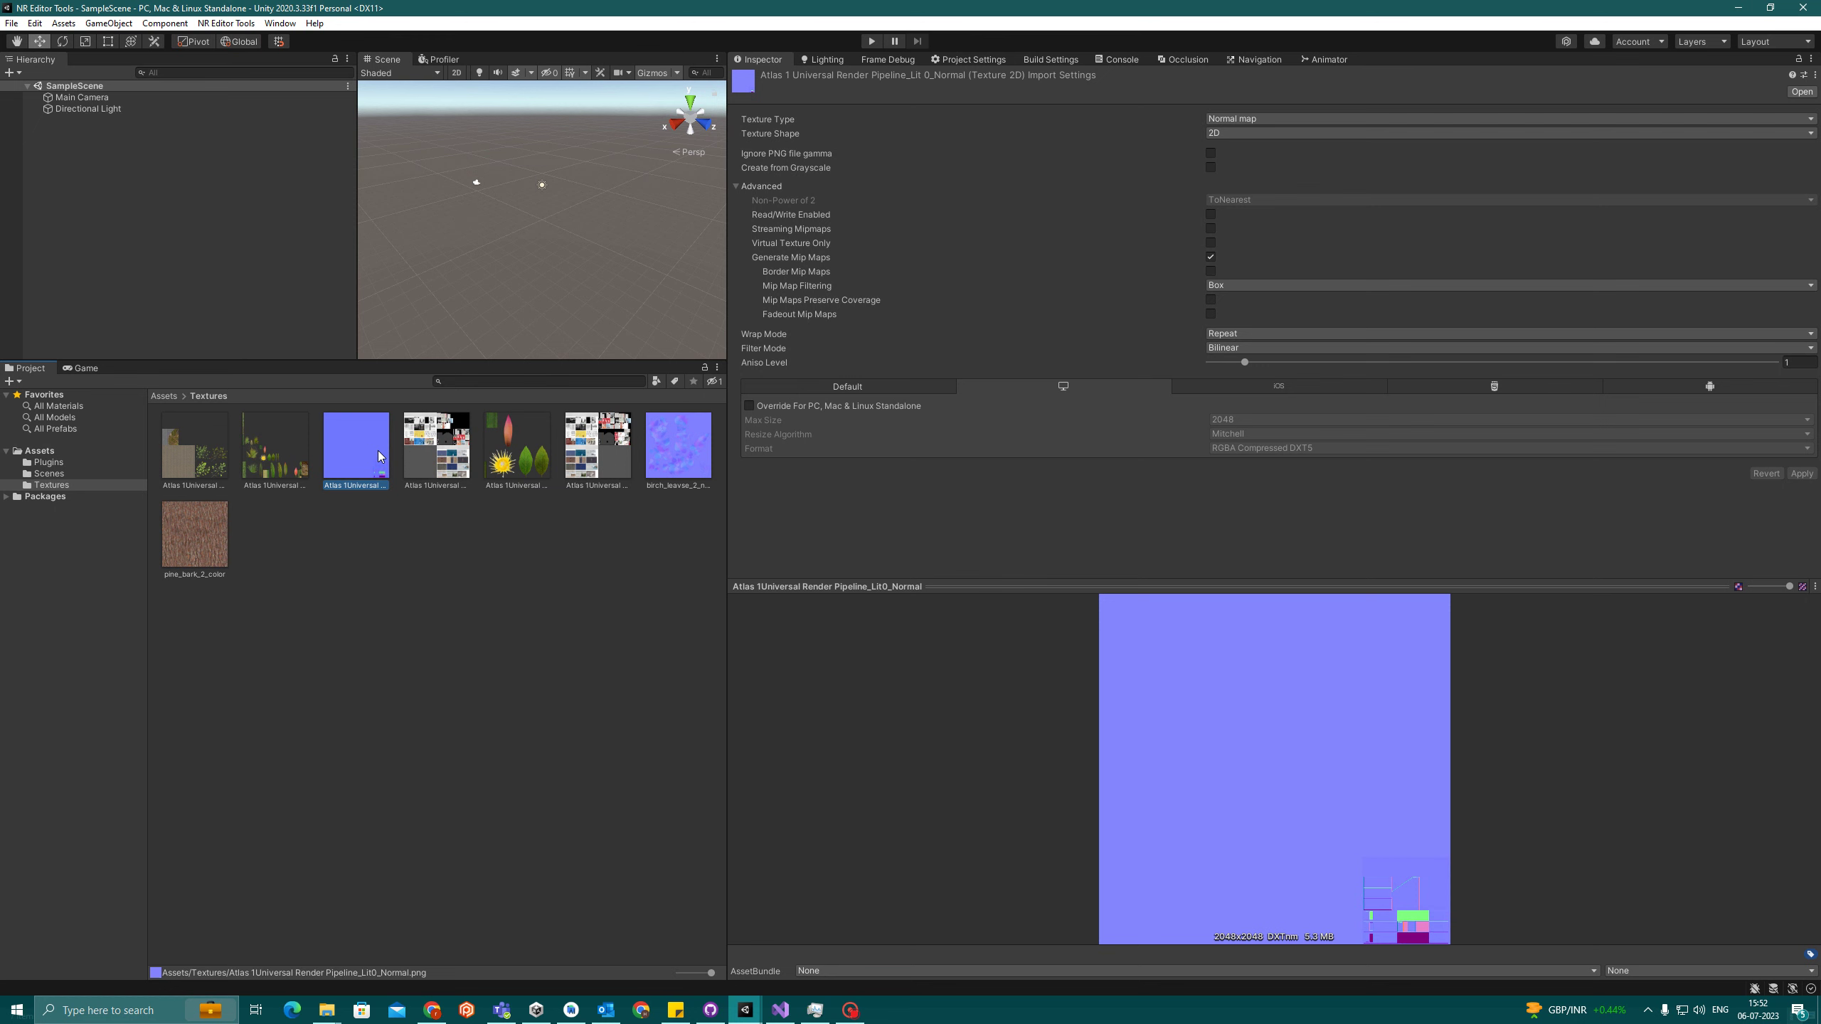
left_click(424, 457)
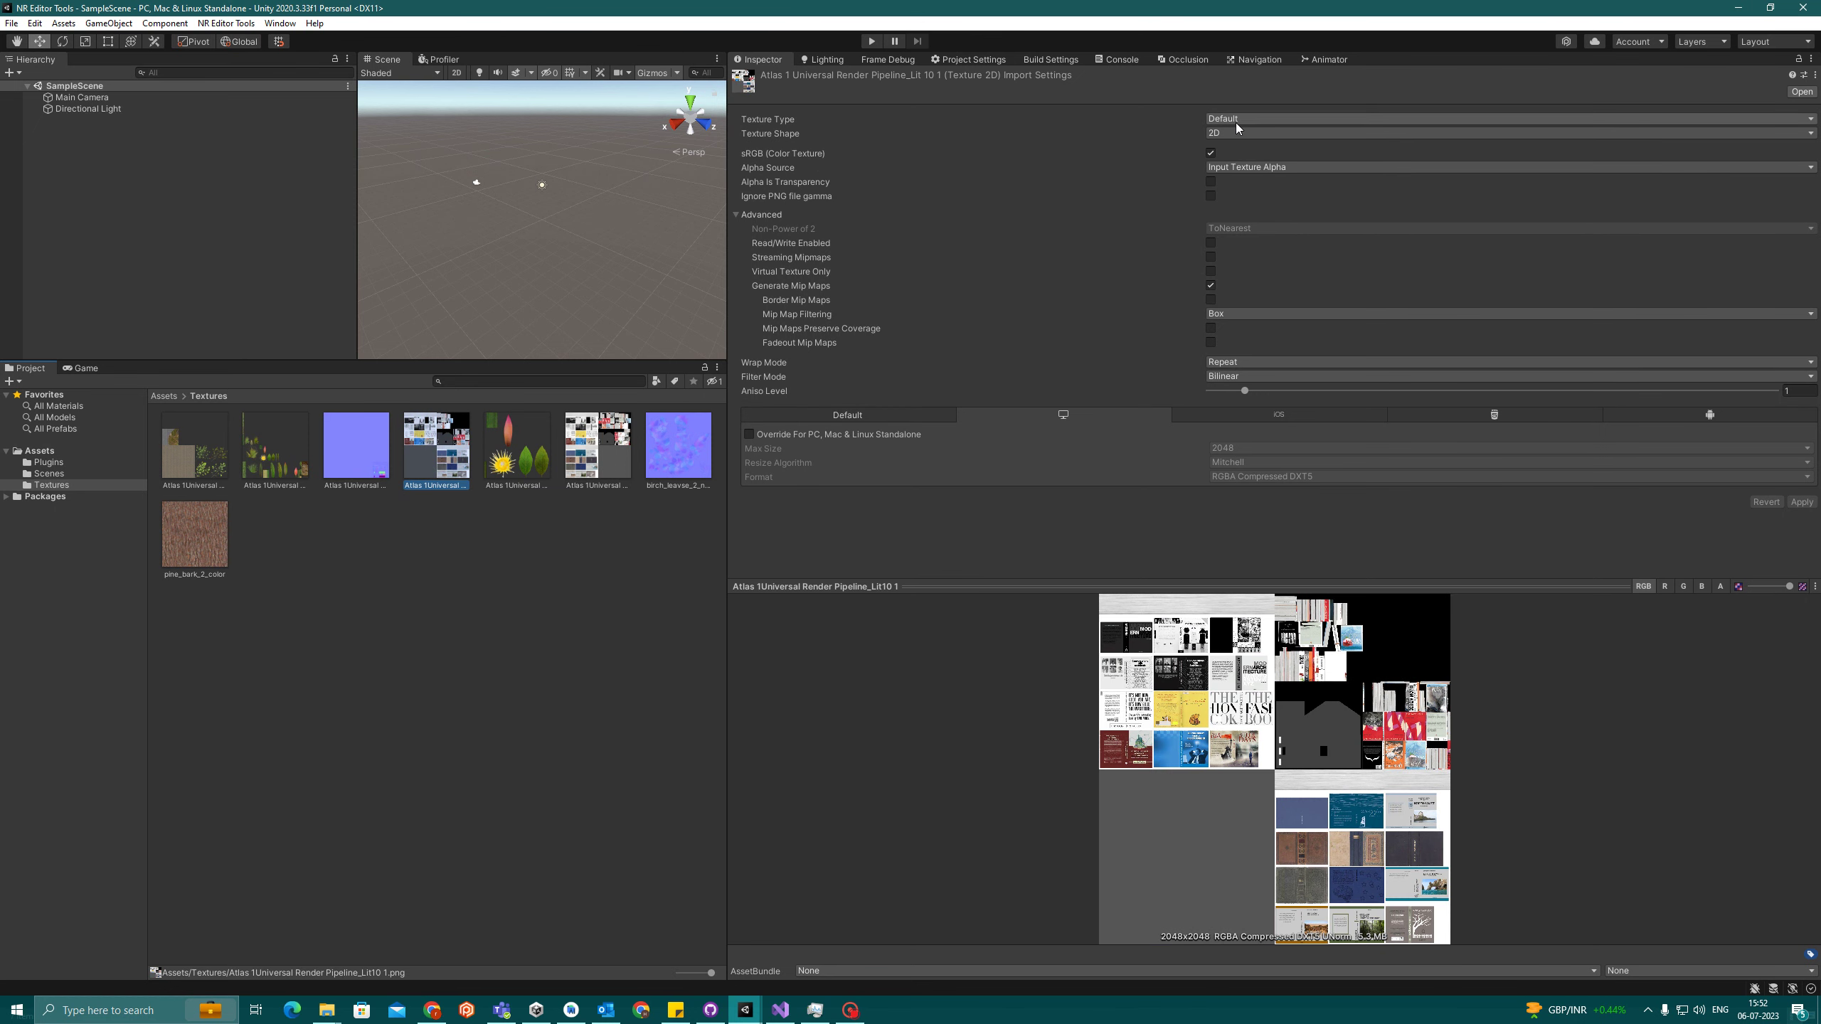
left_click(278, 463)
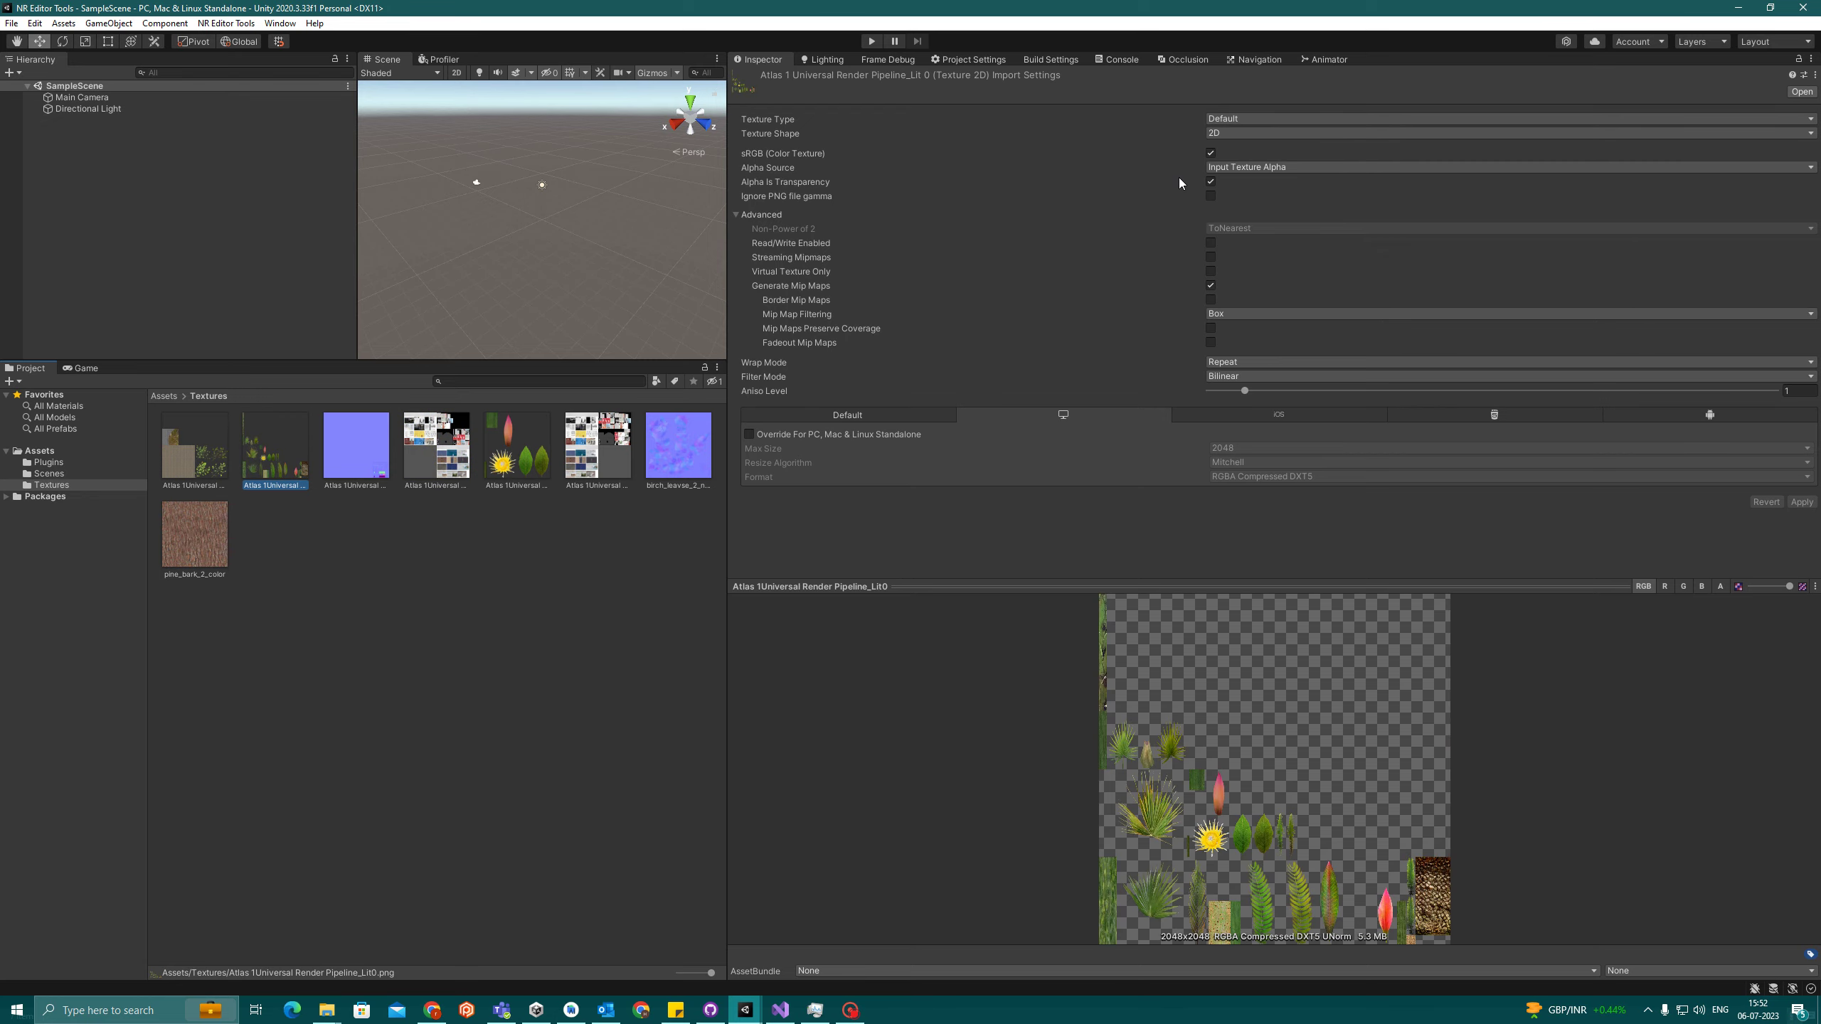
left_click_drag(1190, 586, 1259, 305)
left_click_drag(1146, 301, 1163, 423)
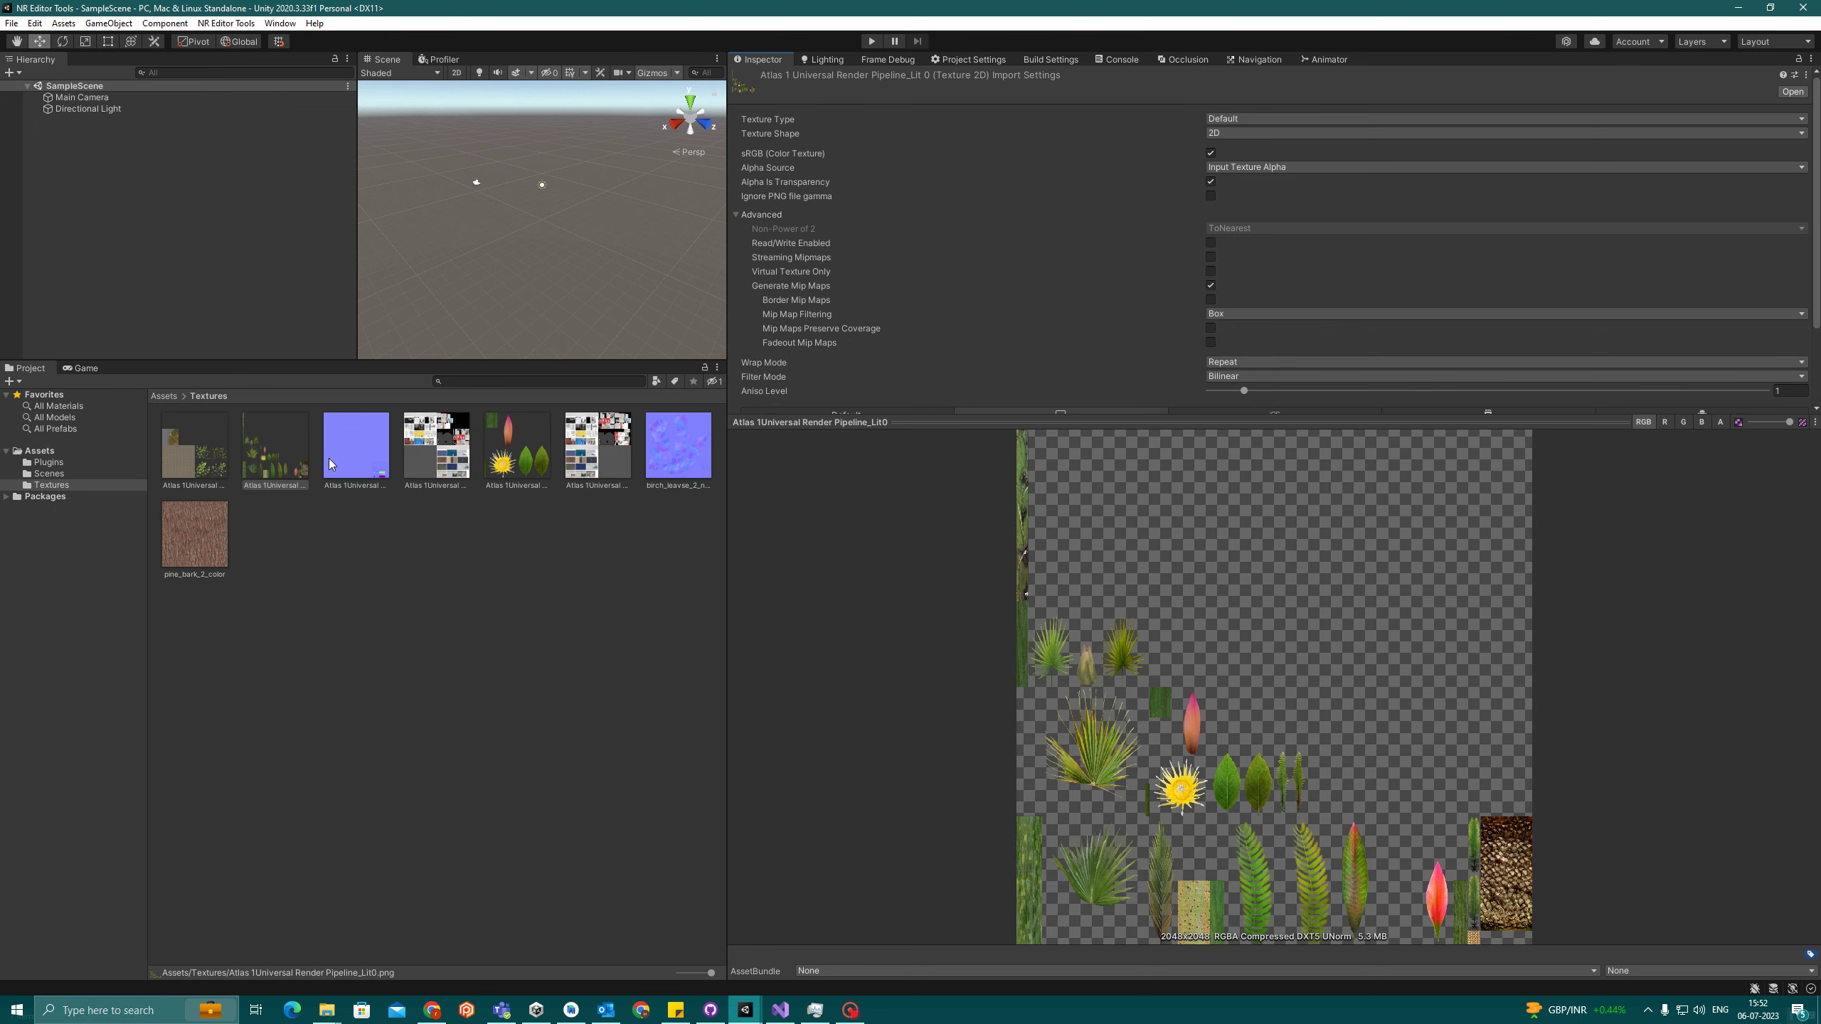
- Open the NR Editor Tools window, dock it beside the Inspector, and set its ToolType to Texture Format Changer
left_click(324, 559)
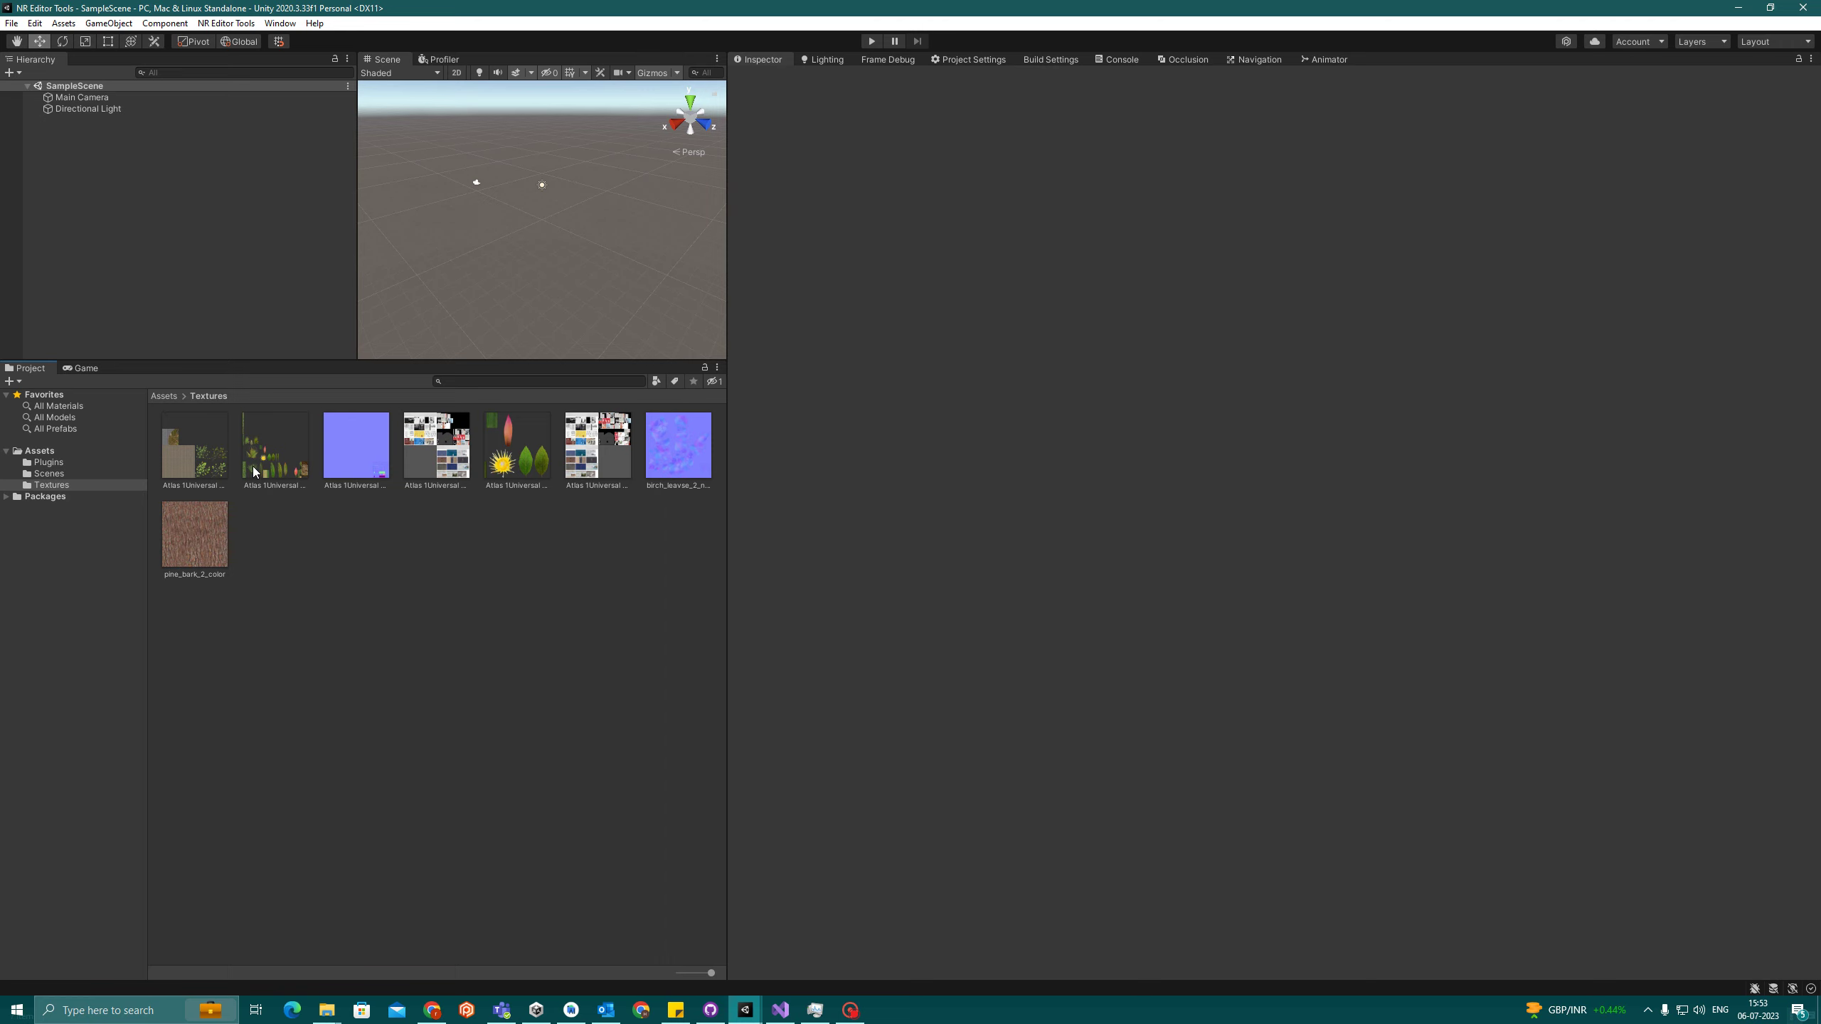
left_click(226, 23)
left_click(231, 36)
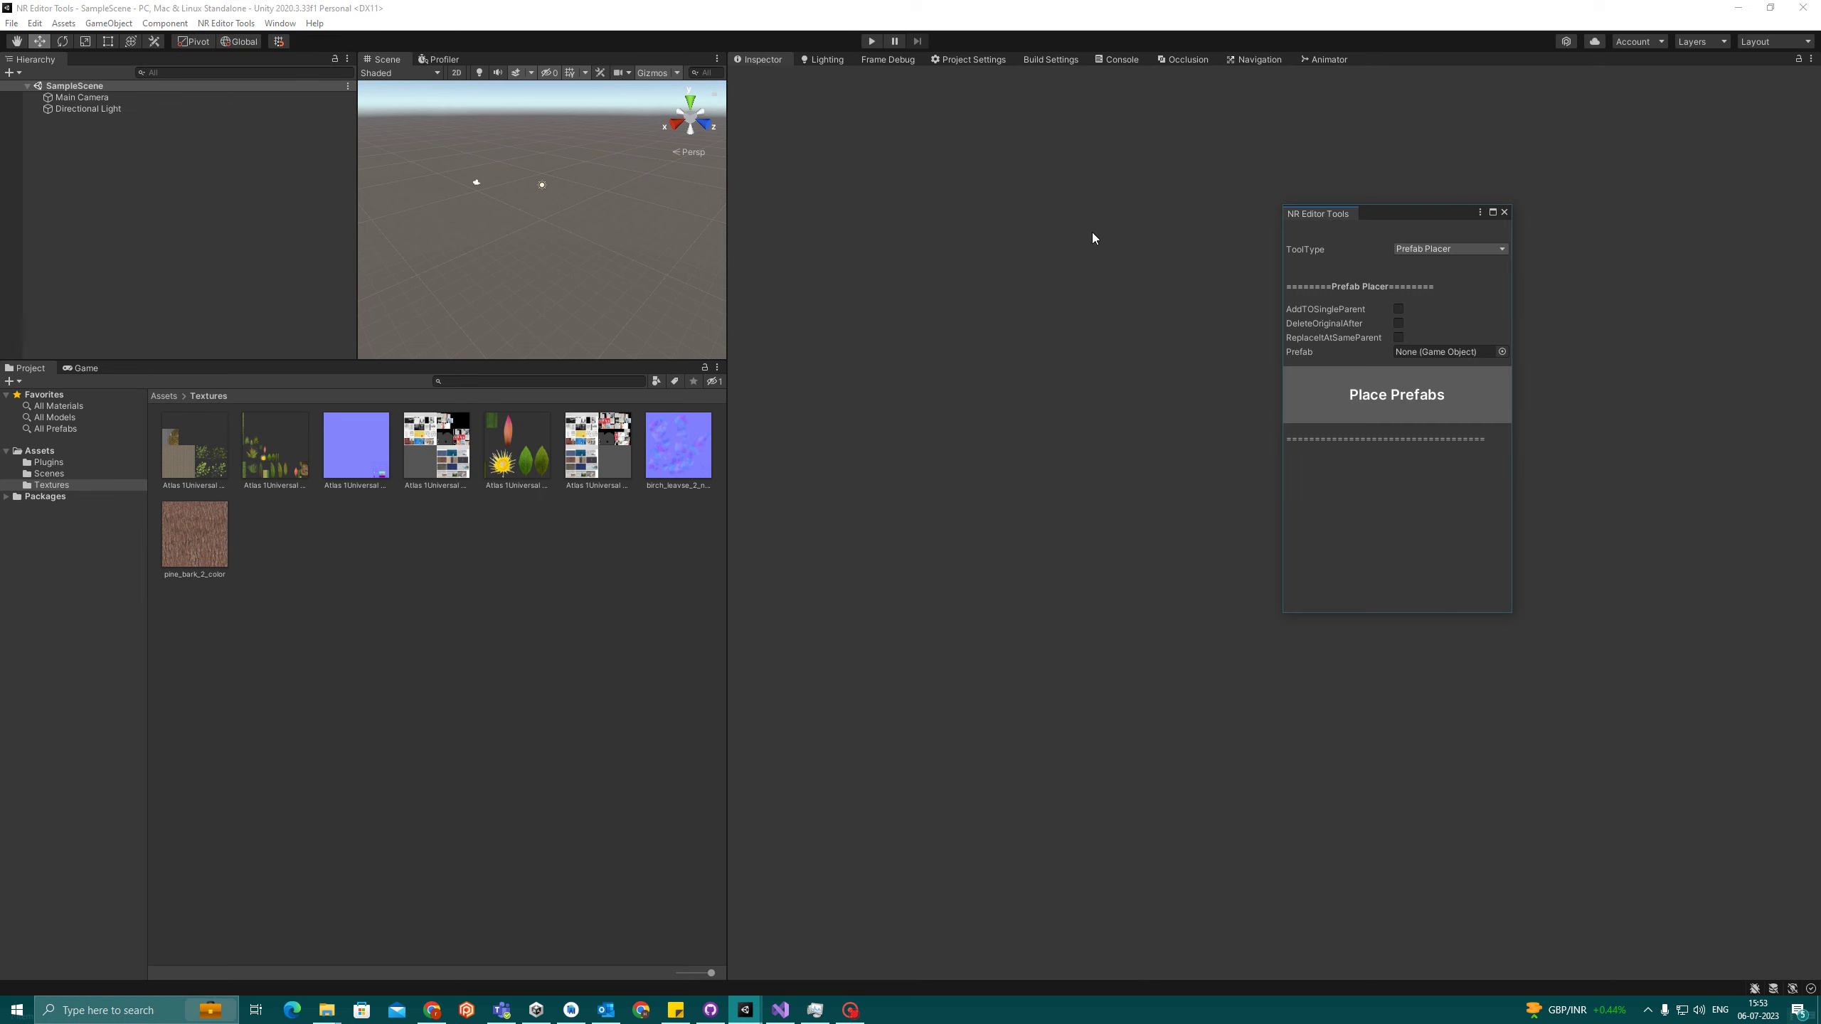
left_click_drag(1327, 214, 1018, 61)
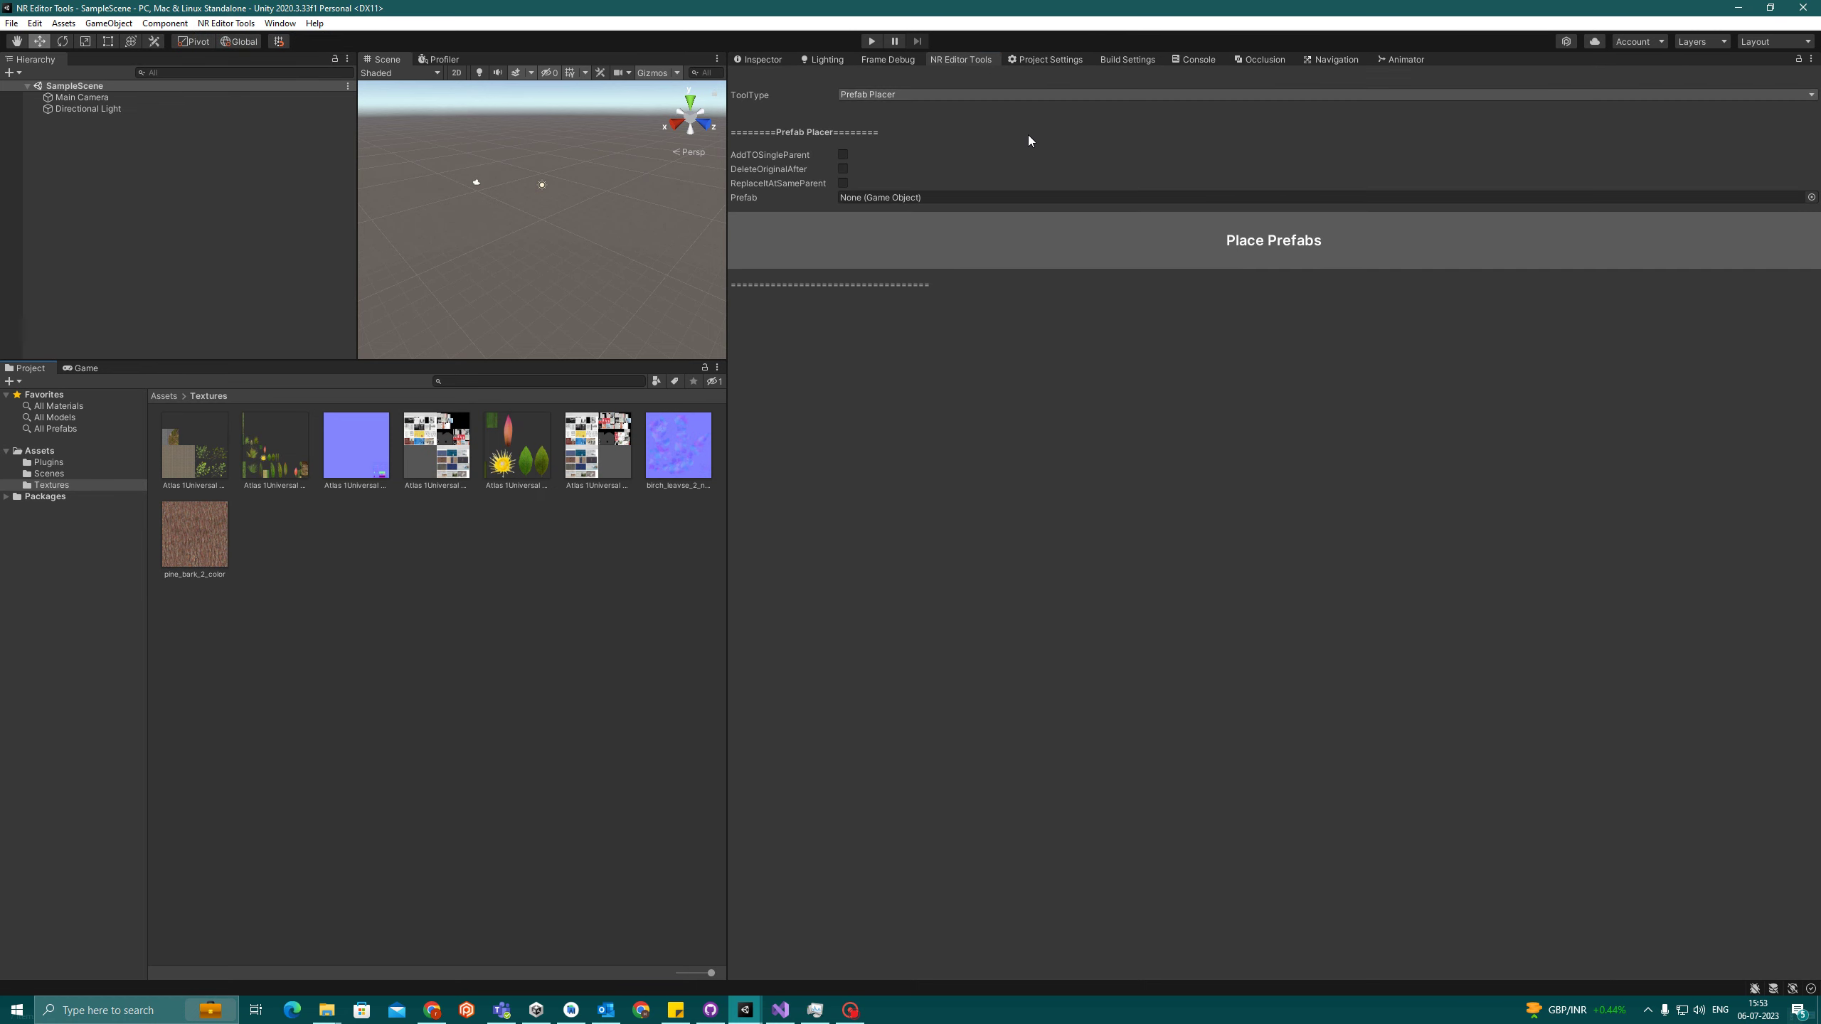
left_click(907, 94)
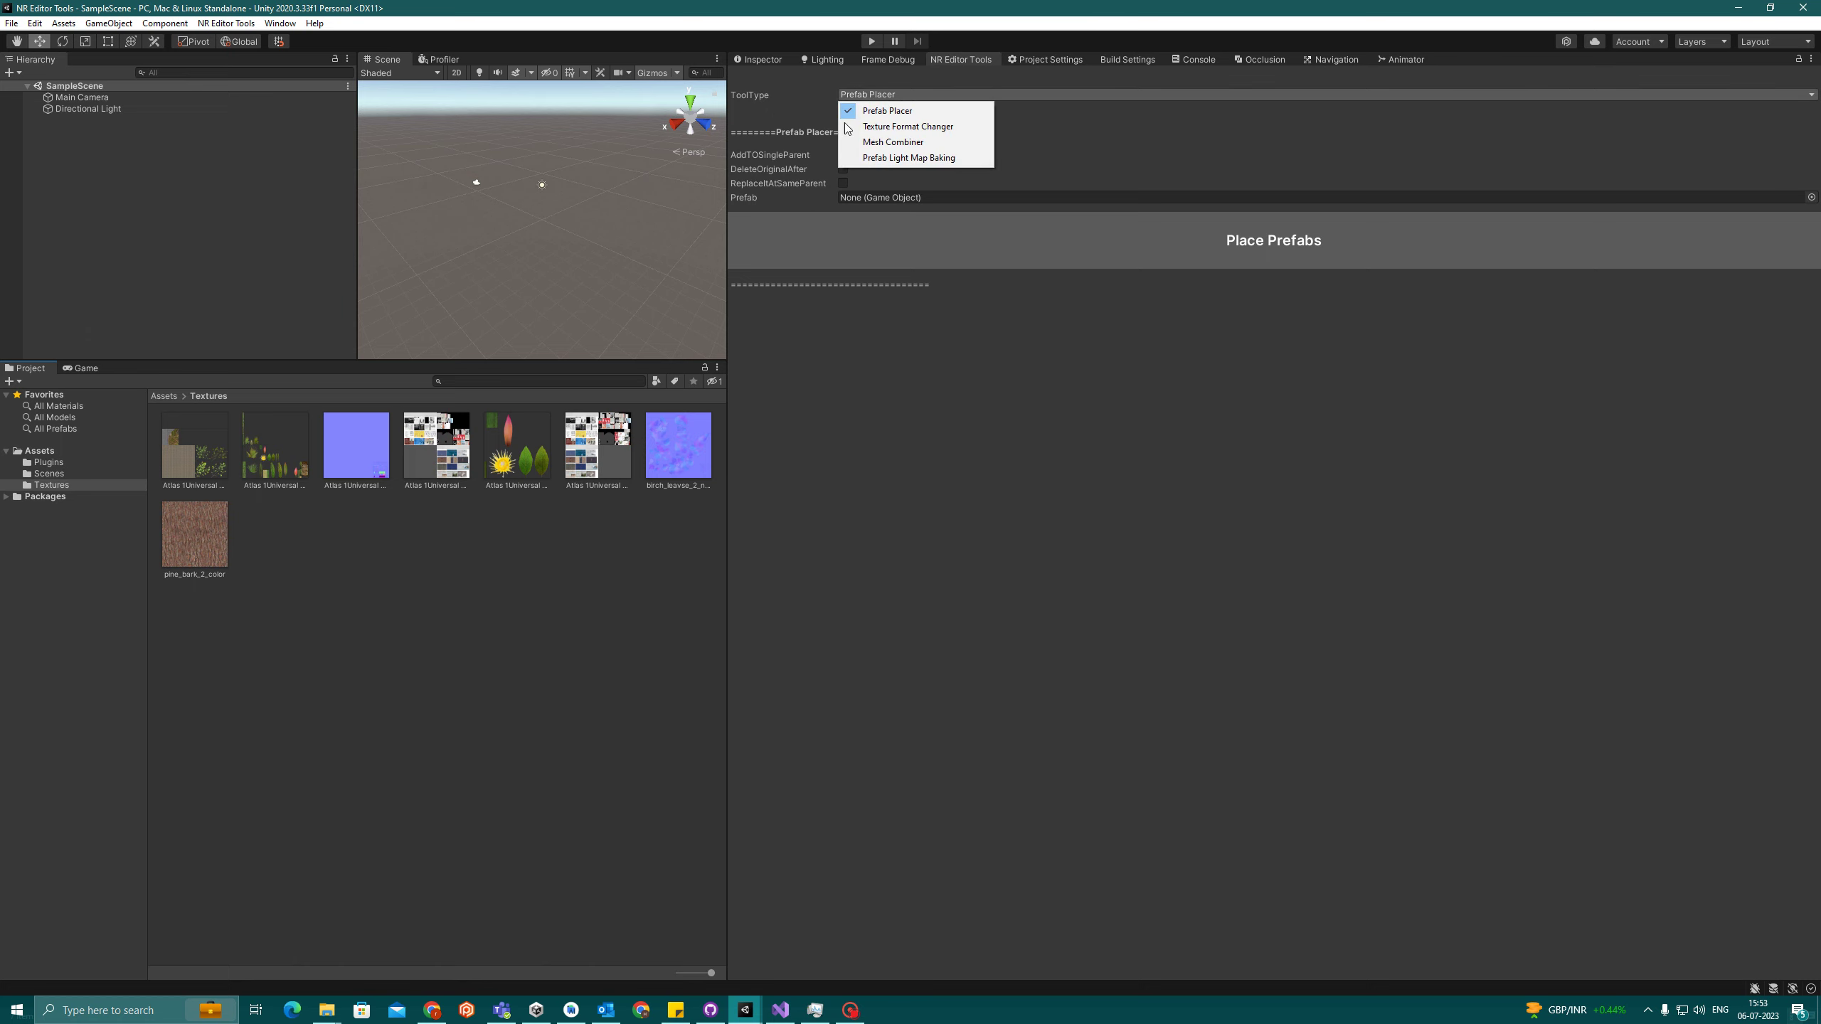
left_click(895, 127)
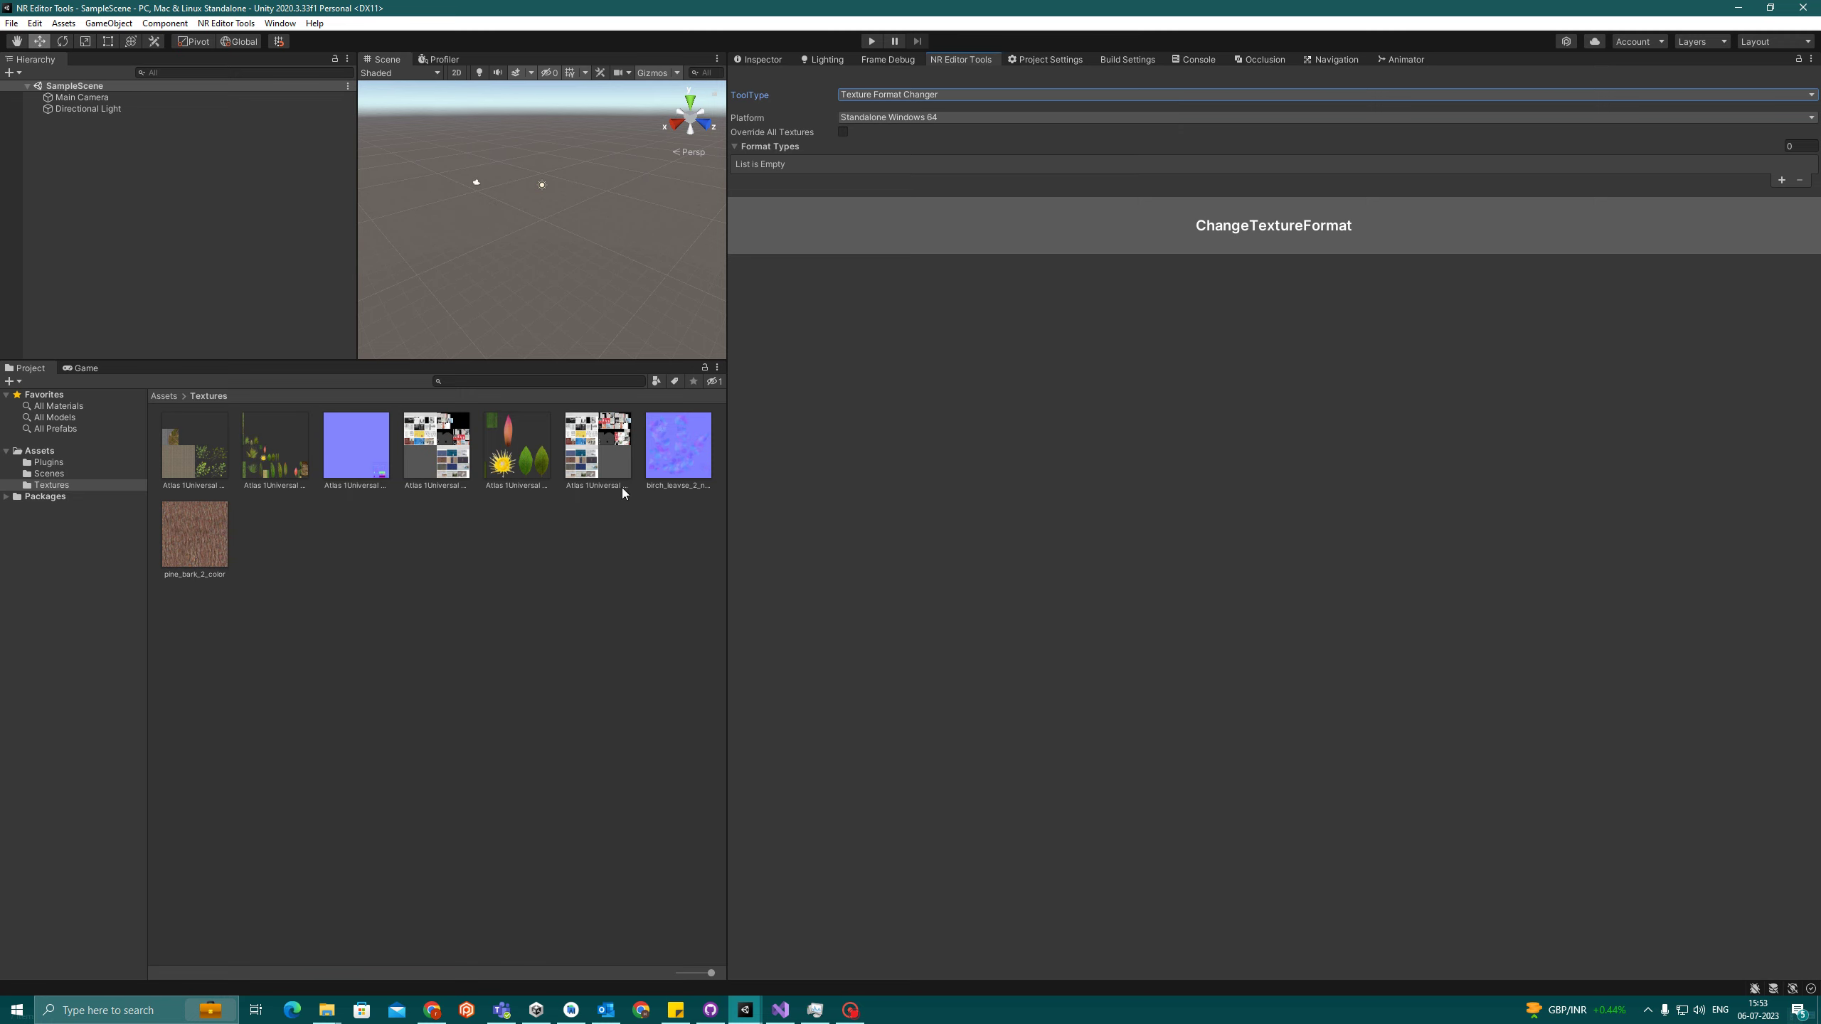
- Set the platform to Standalone Windows 64 and enable Override All Textures and Override Max Texture Size
left_click(904, 115)
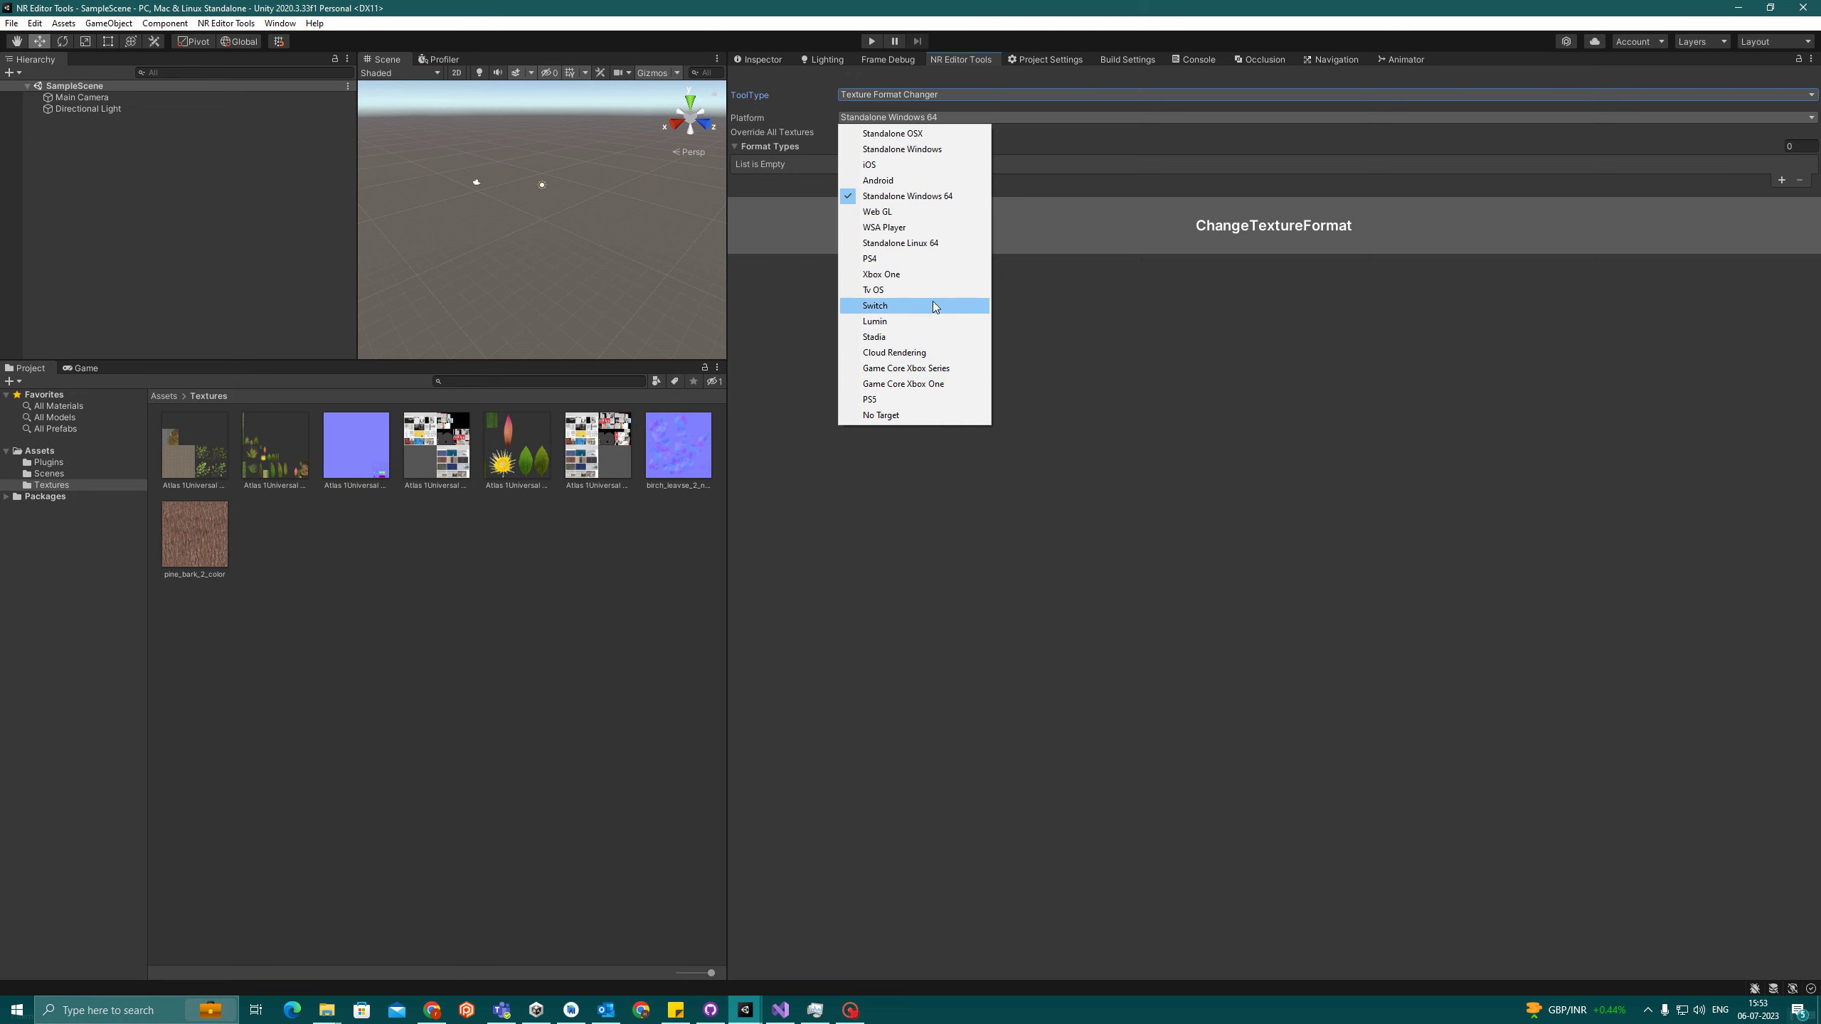
left_click(932, 197)
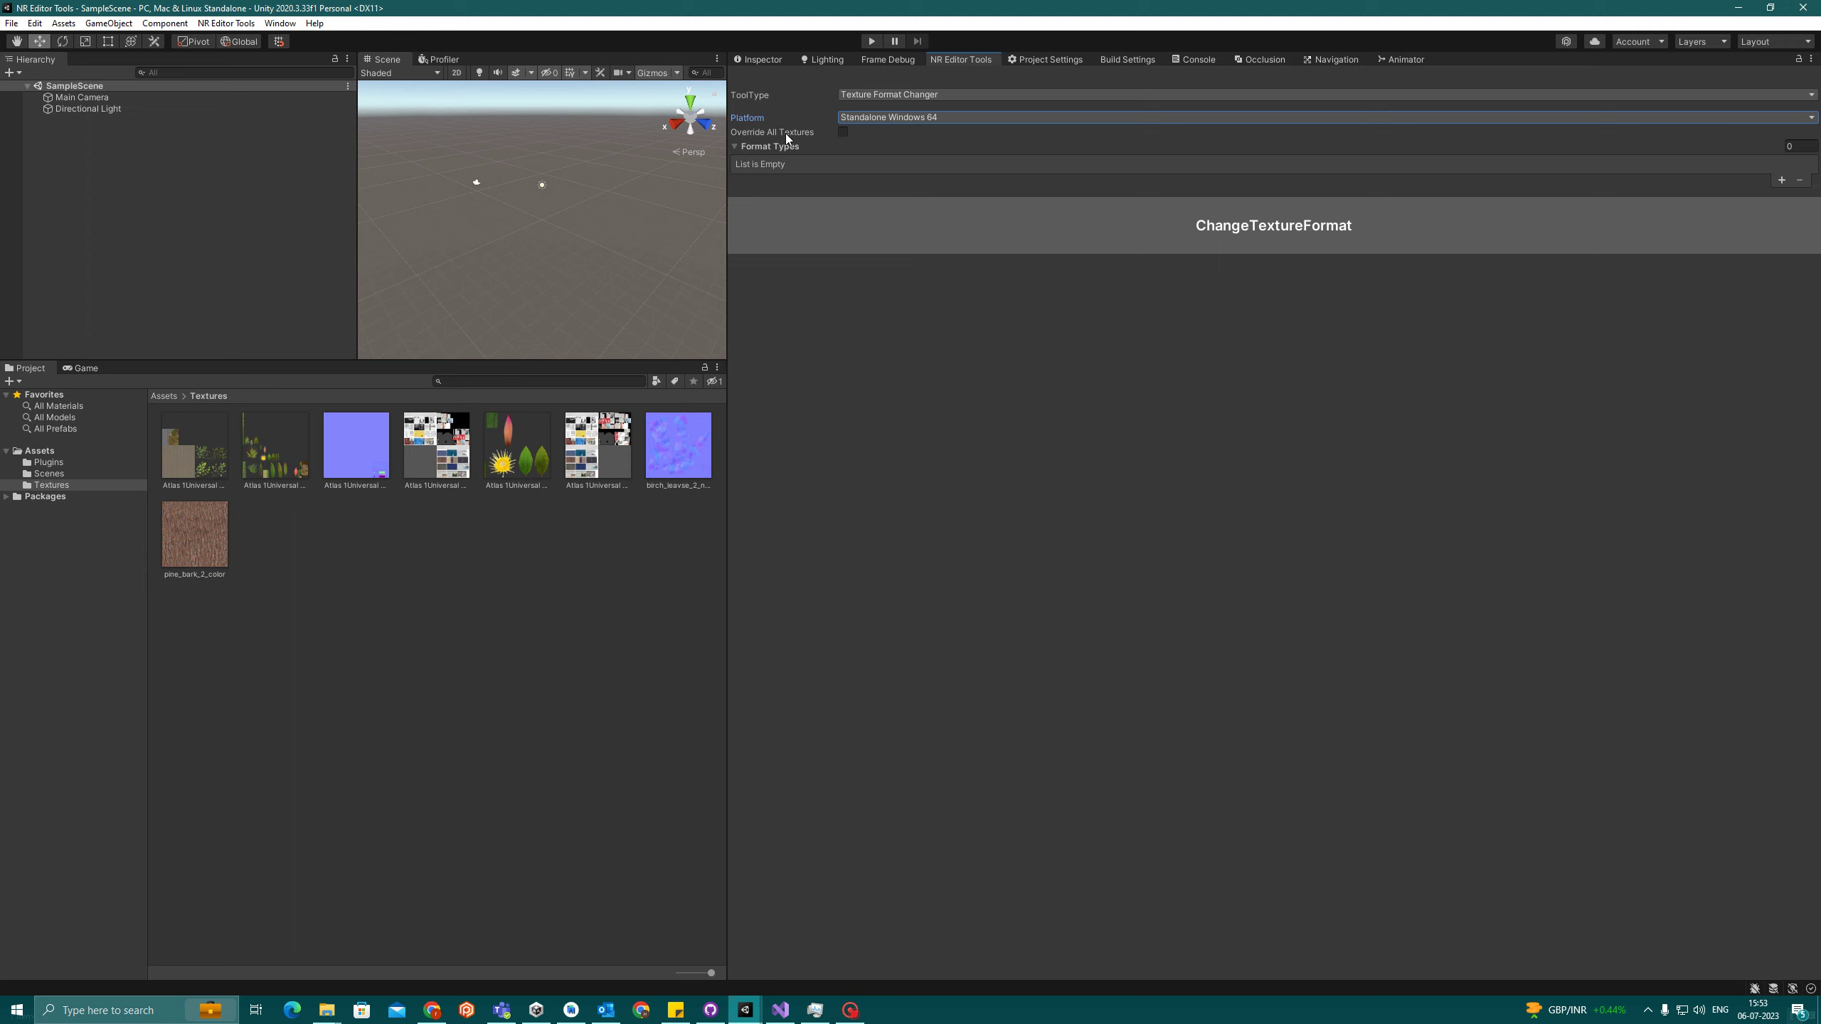
left_click(842, 133)
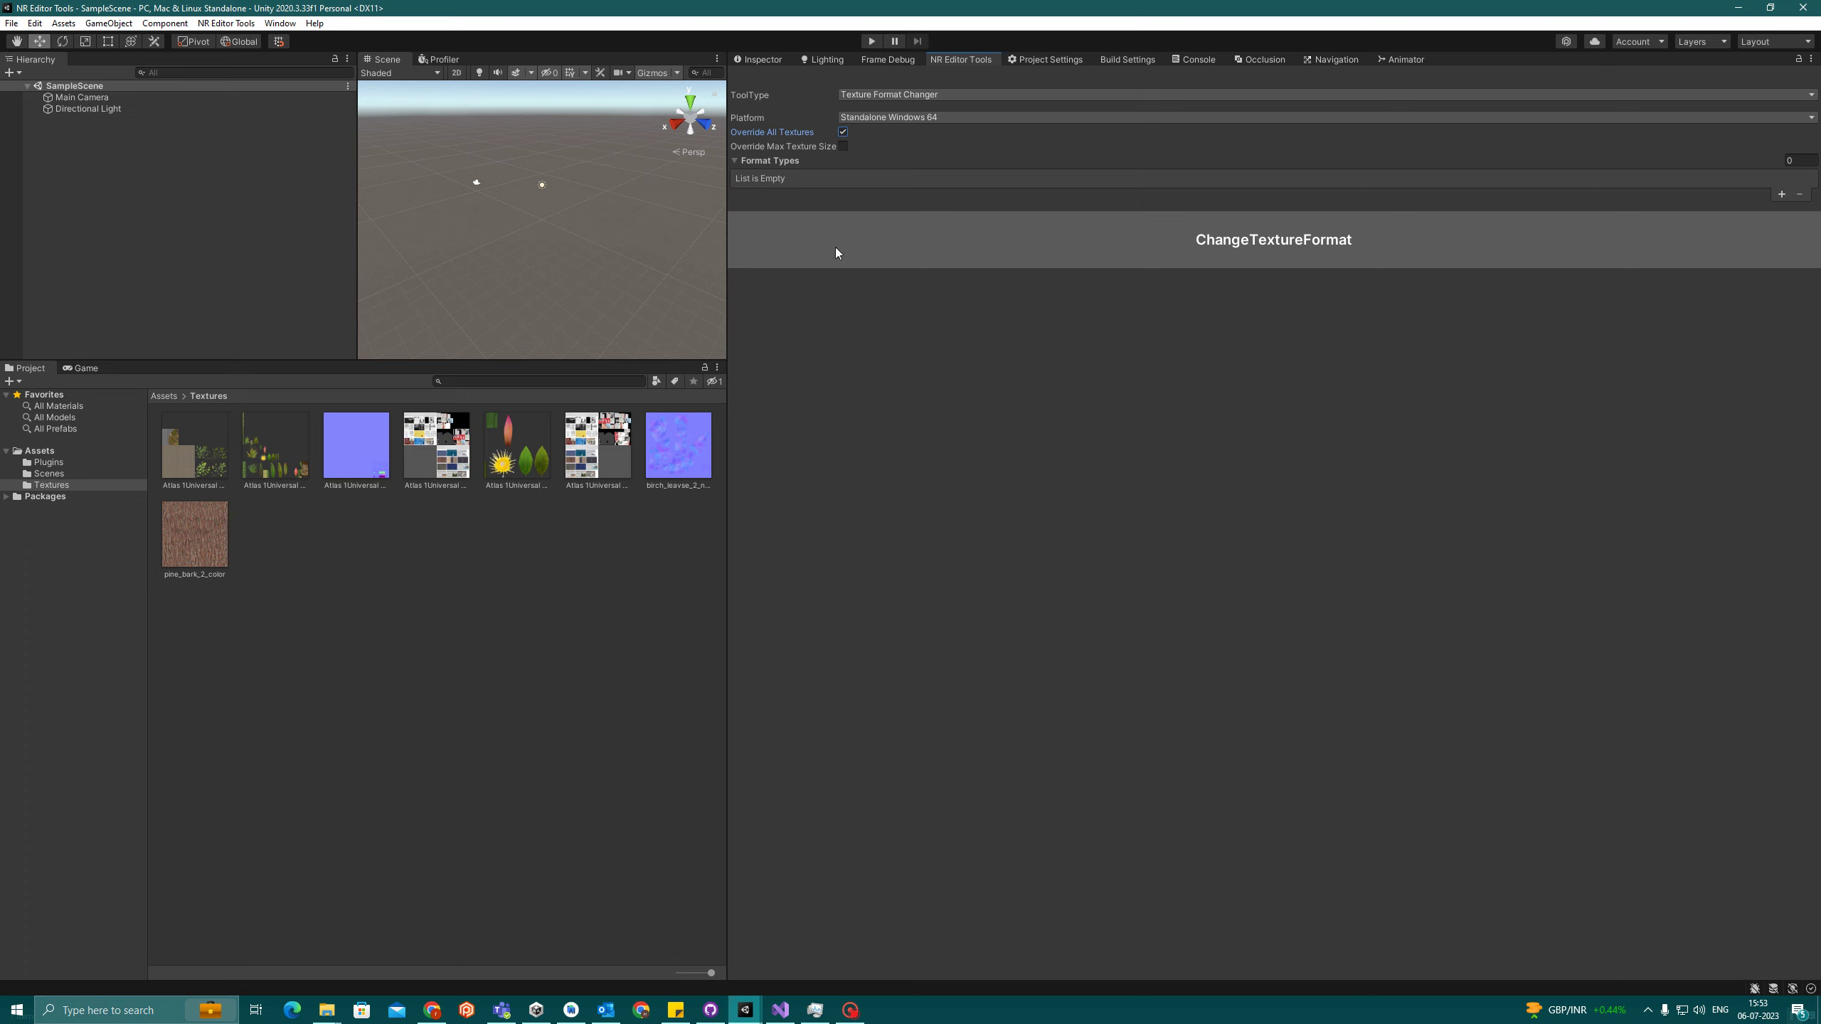
left_click(843, 145)
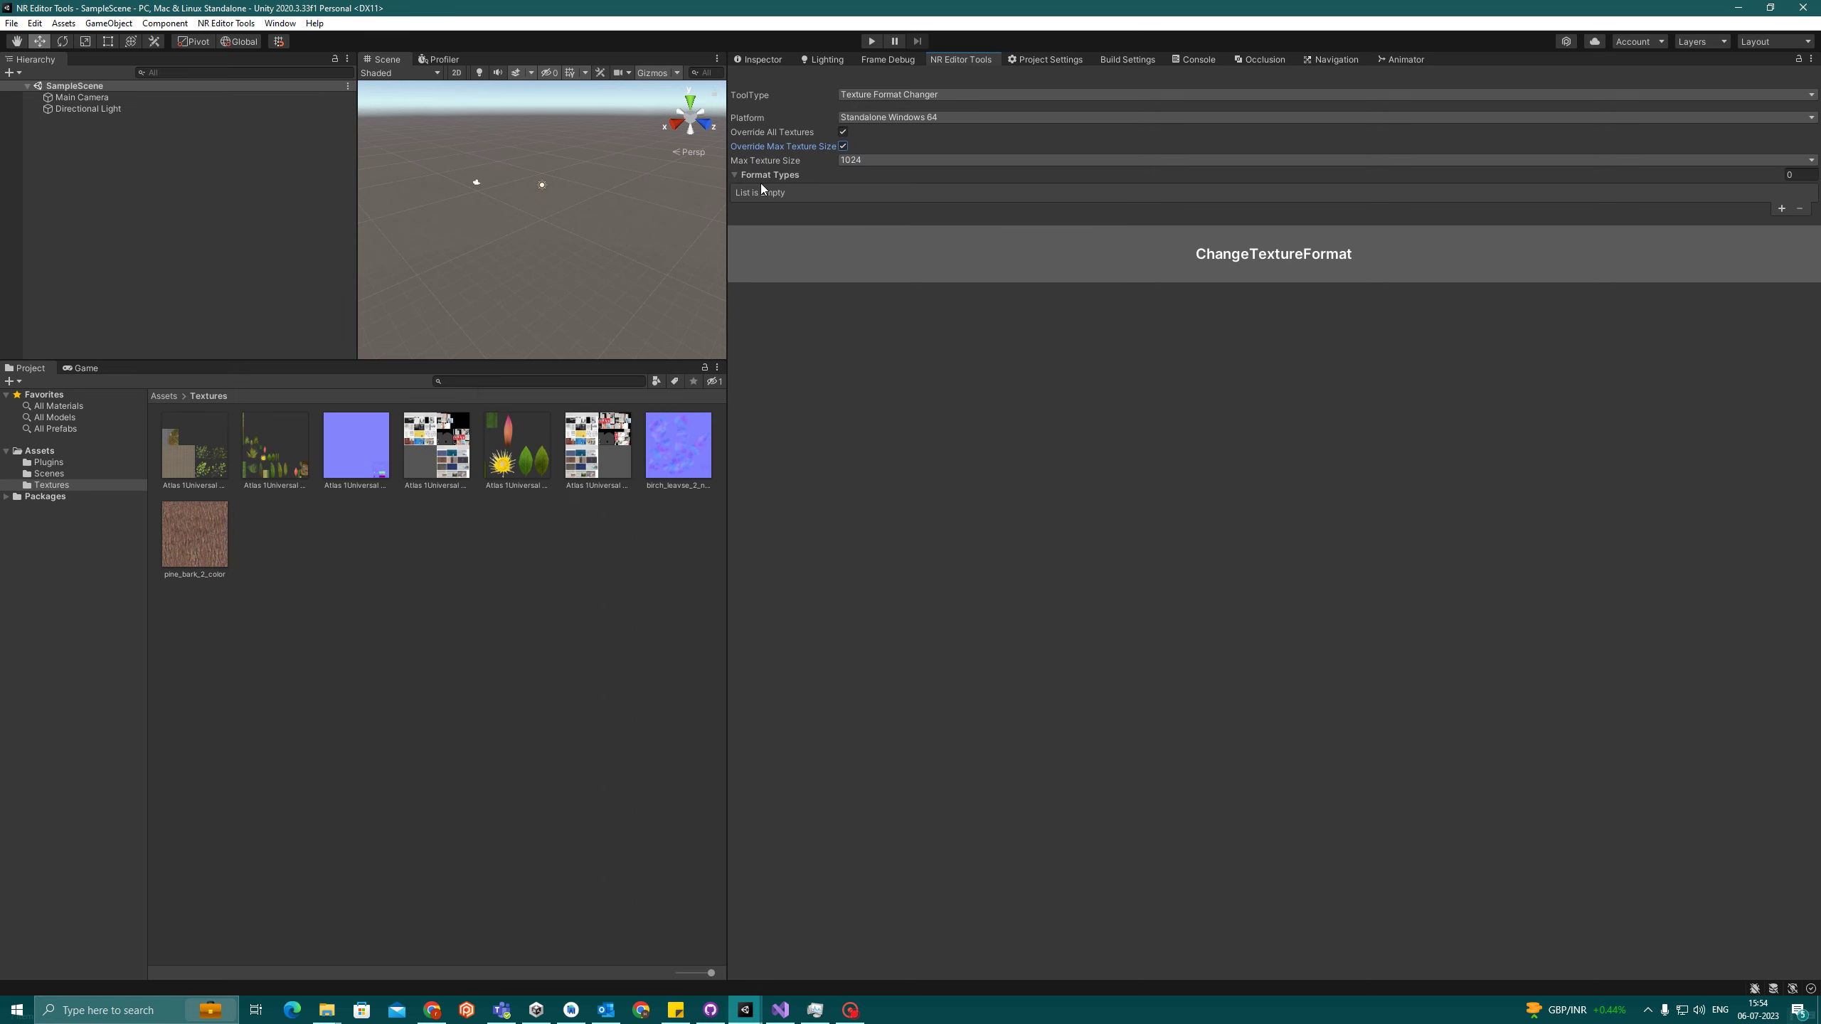
- Check the atlas normal map's import settings and return to the Texture Format Changer
left_click(390, 464)
left_click(784, 59)
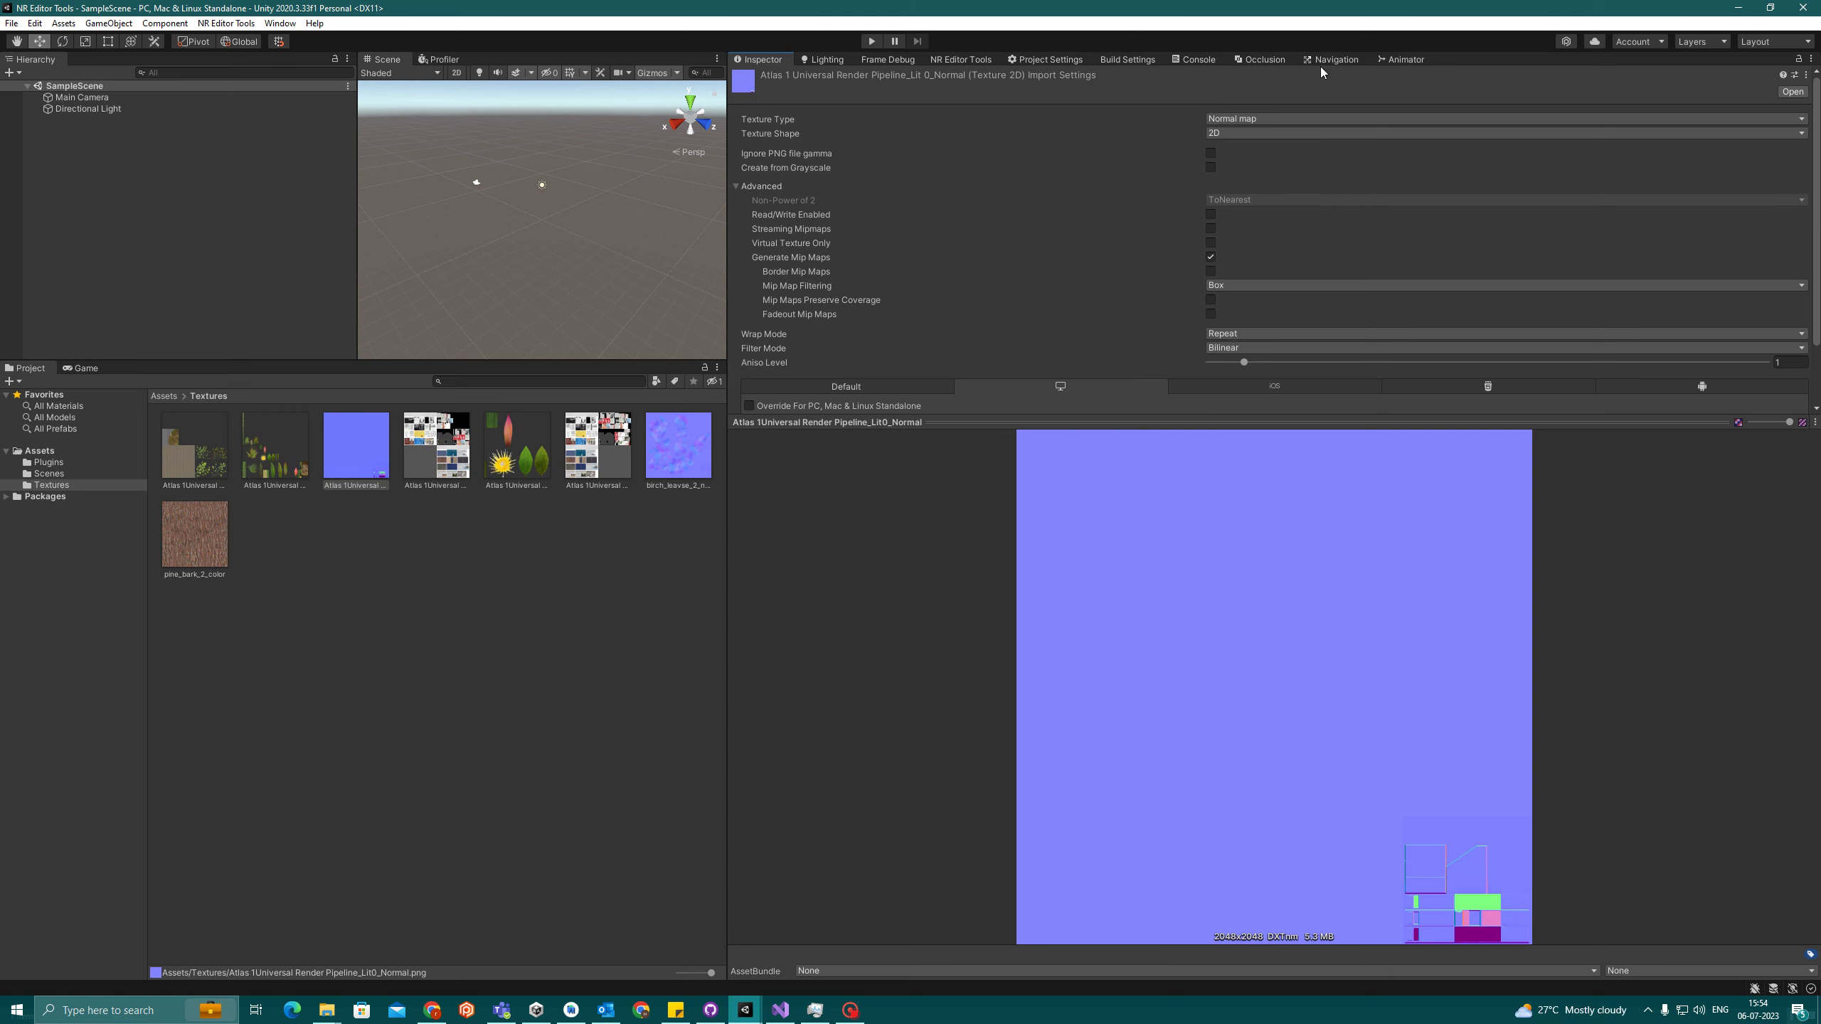
left_click(959, 60)
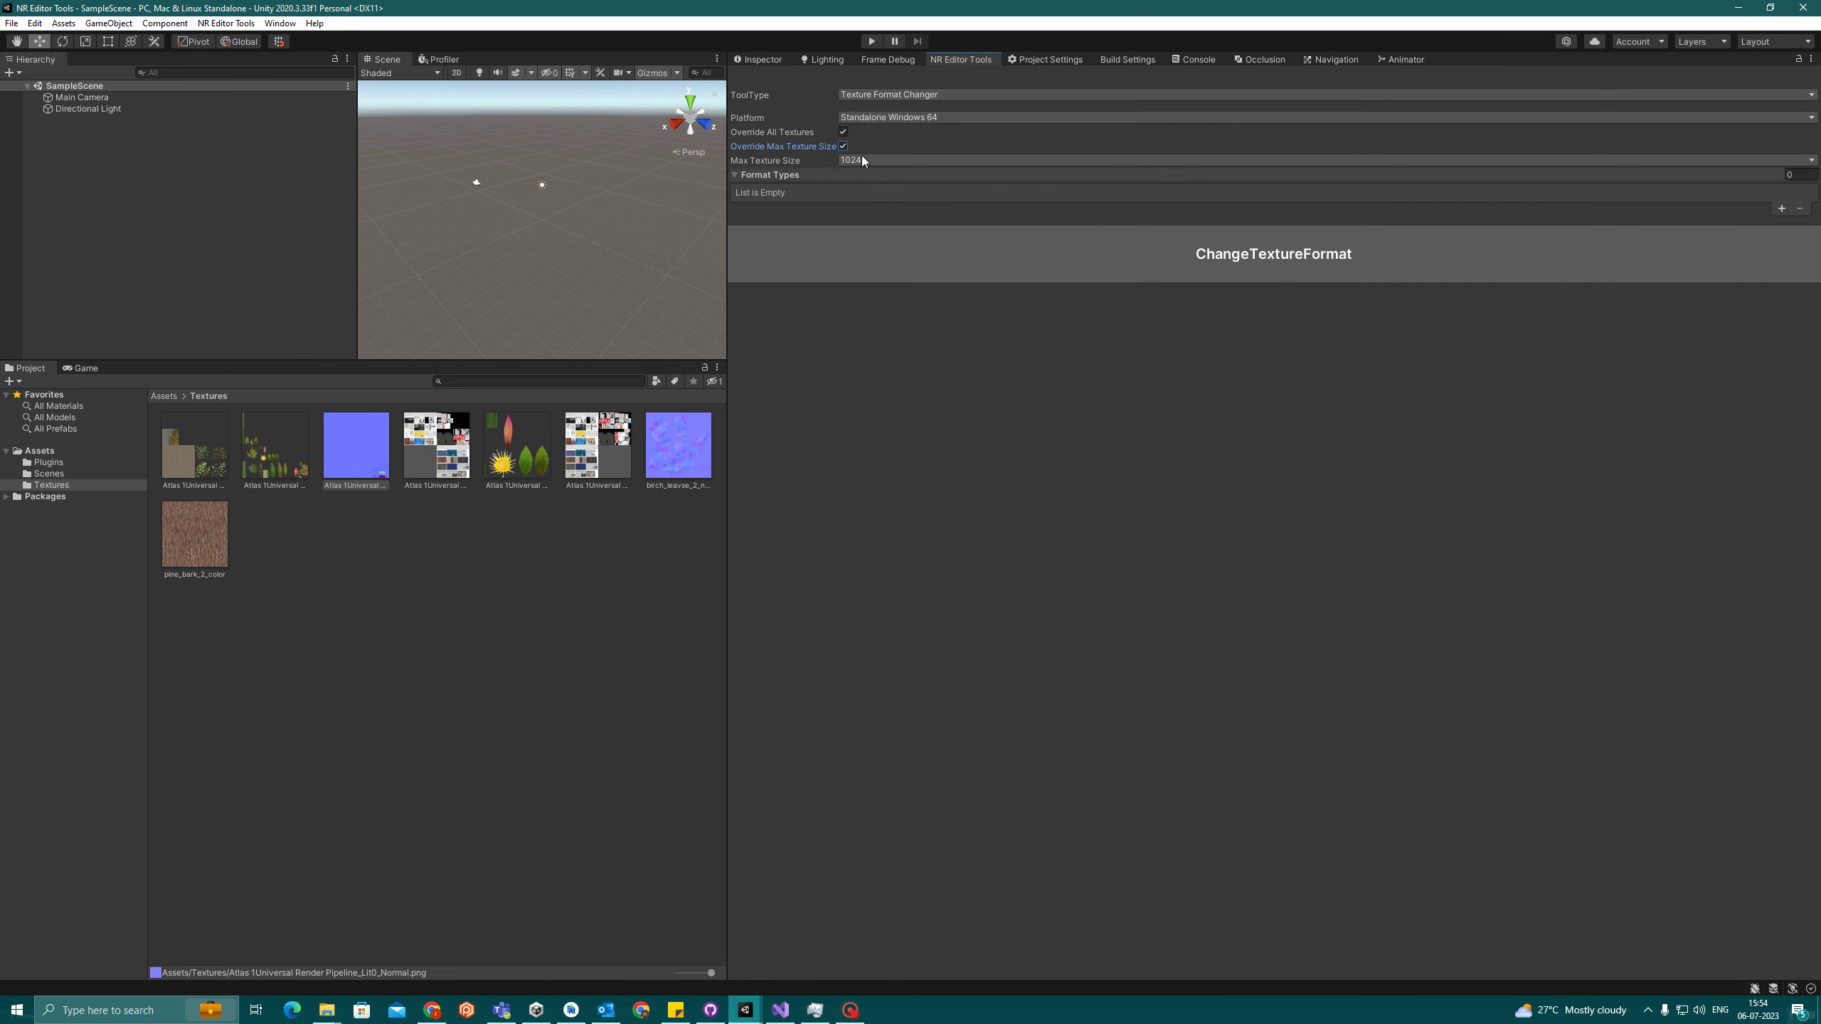
- Set the overall Max Texture Size to 1024 and add one element to the Format Types list
left_click(840, 160)
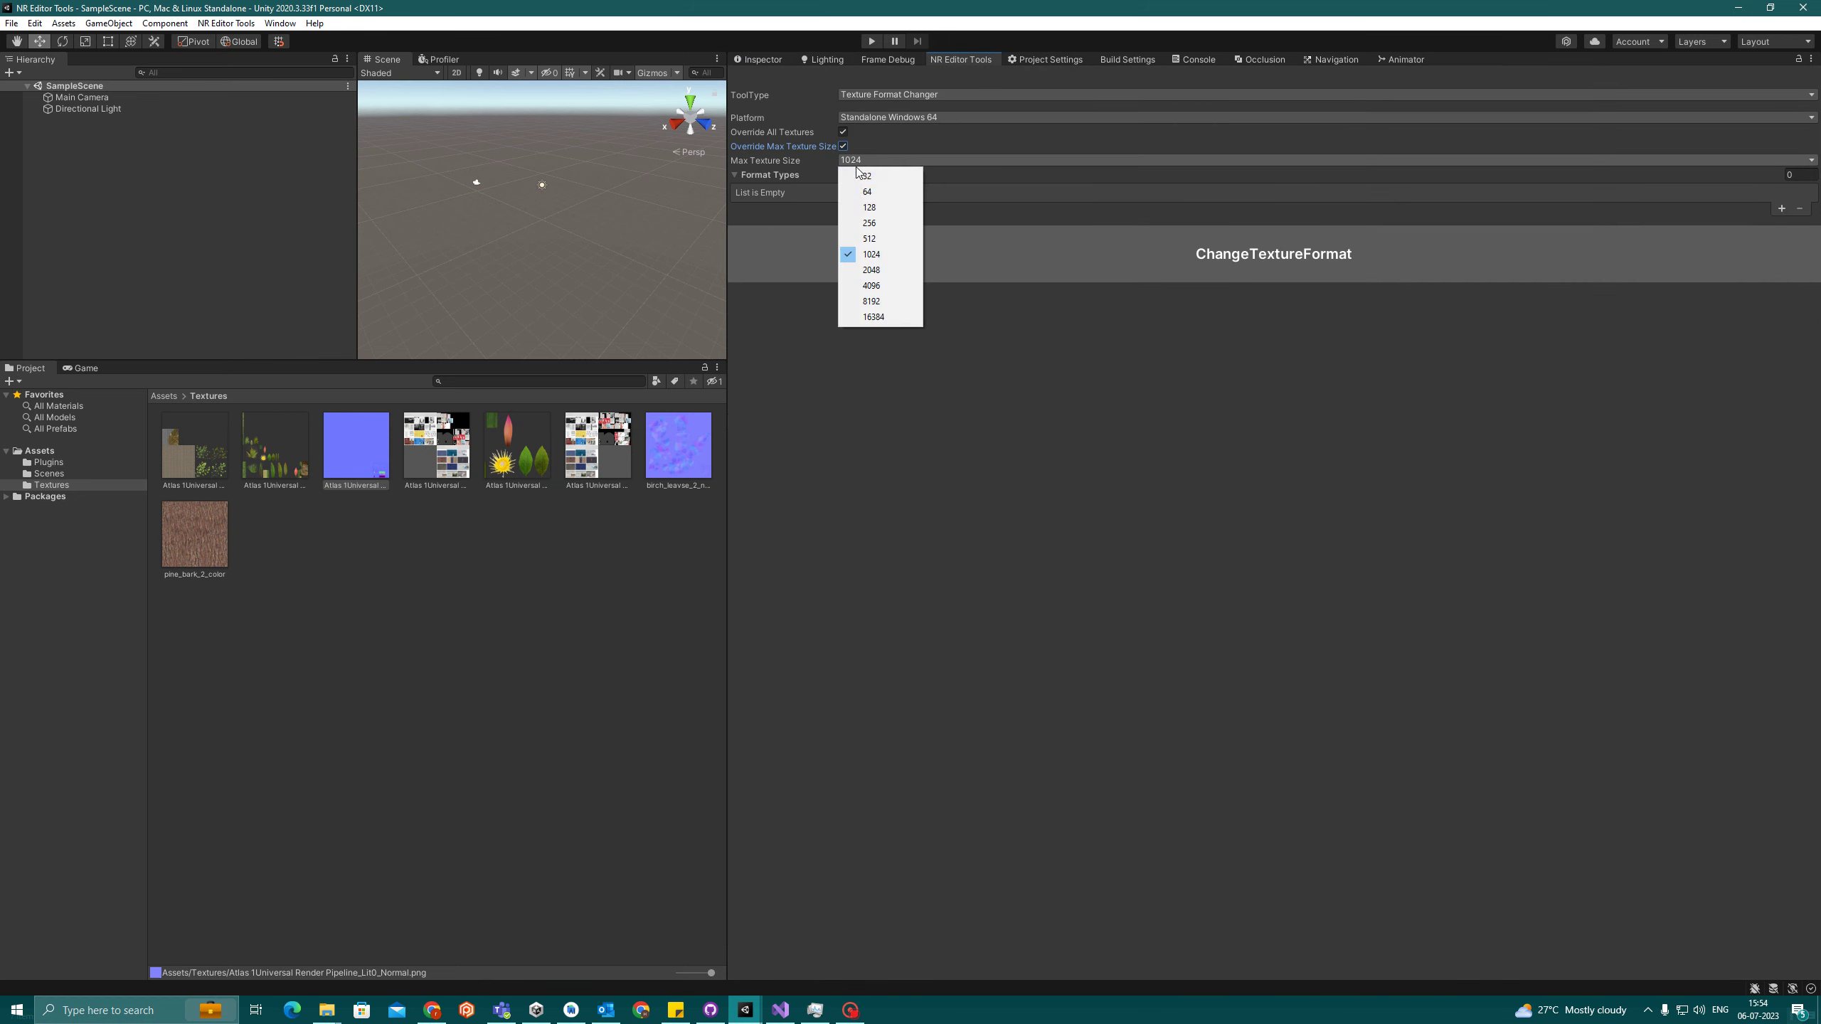
left_click(880, 255)
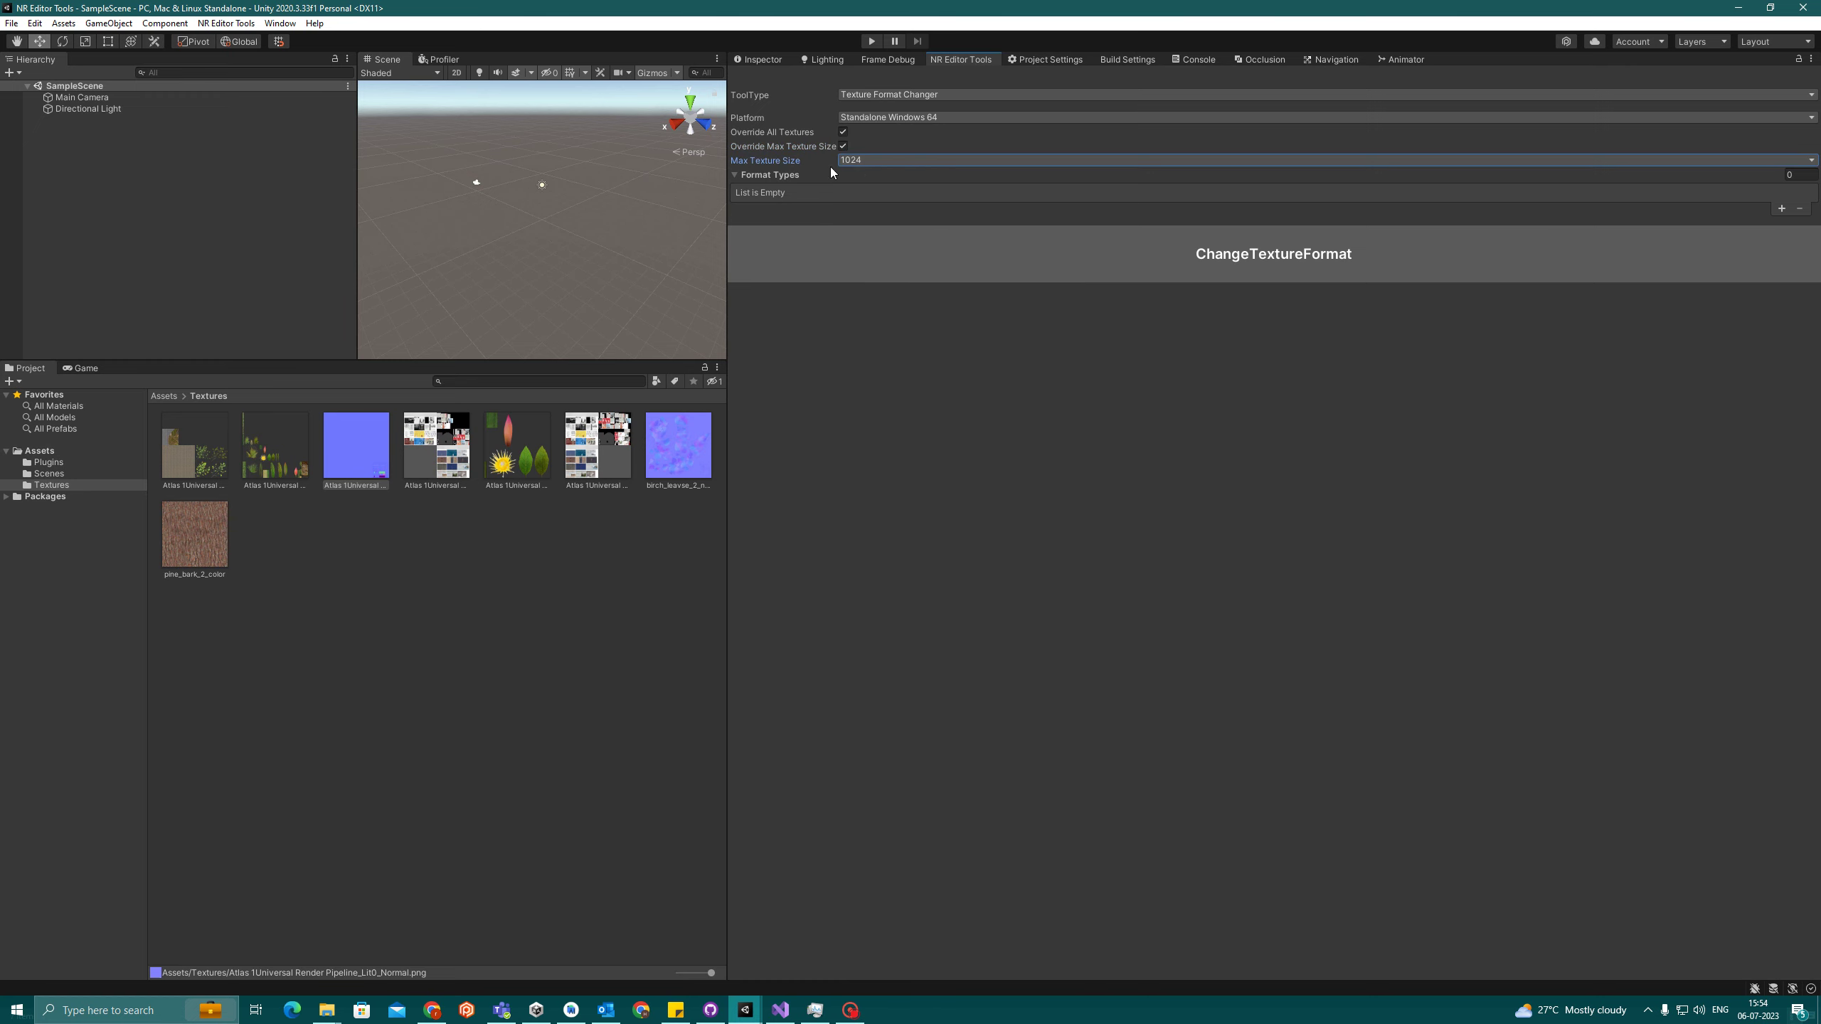
left_click(788, 175)
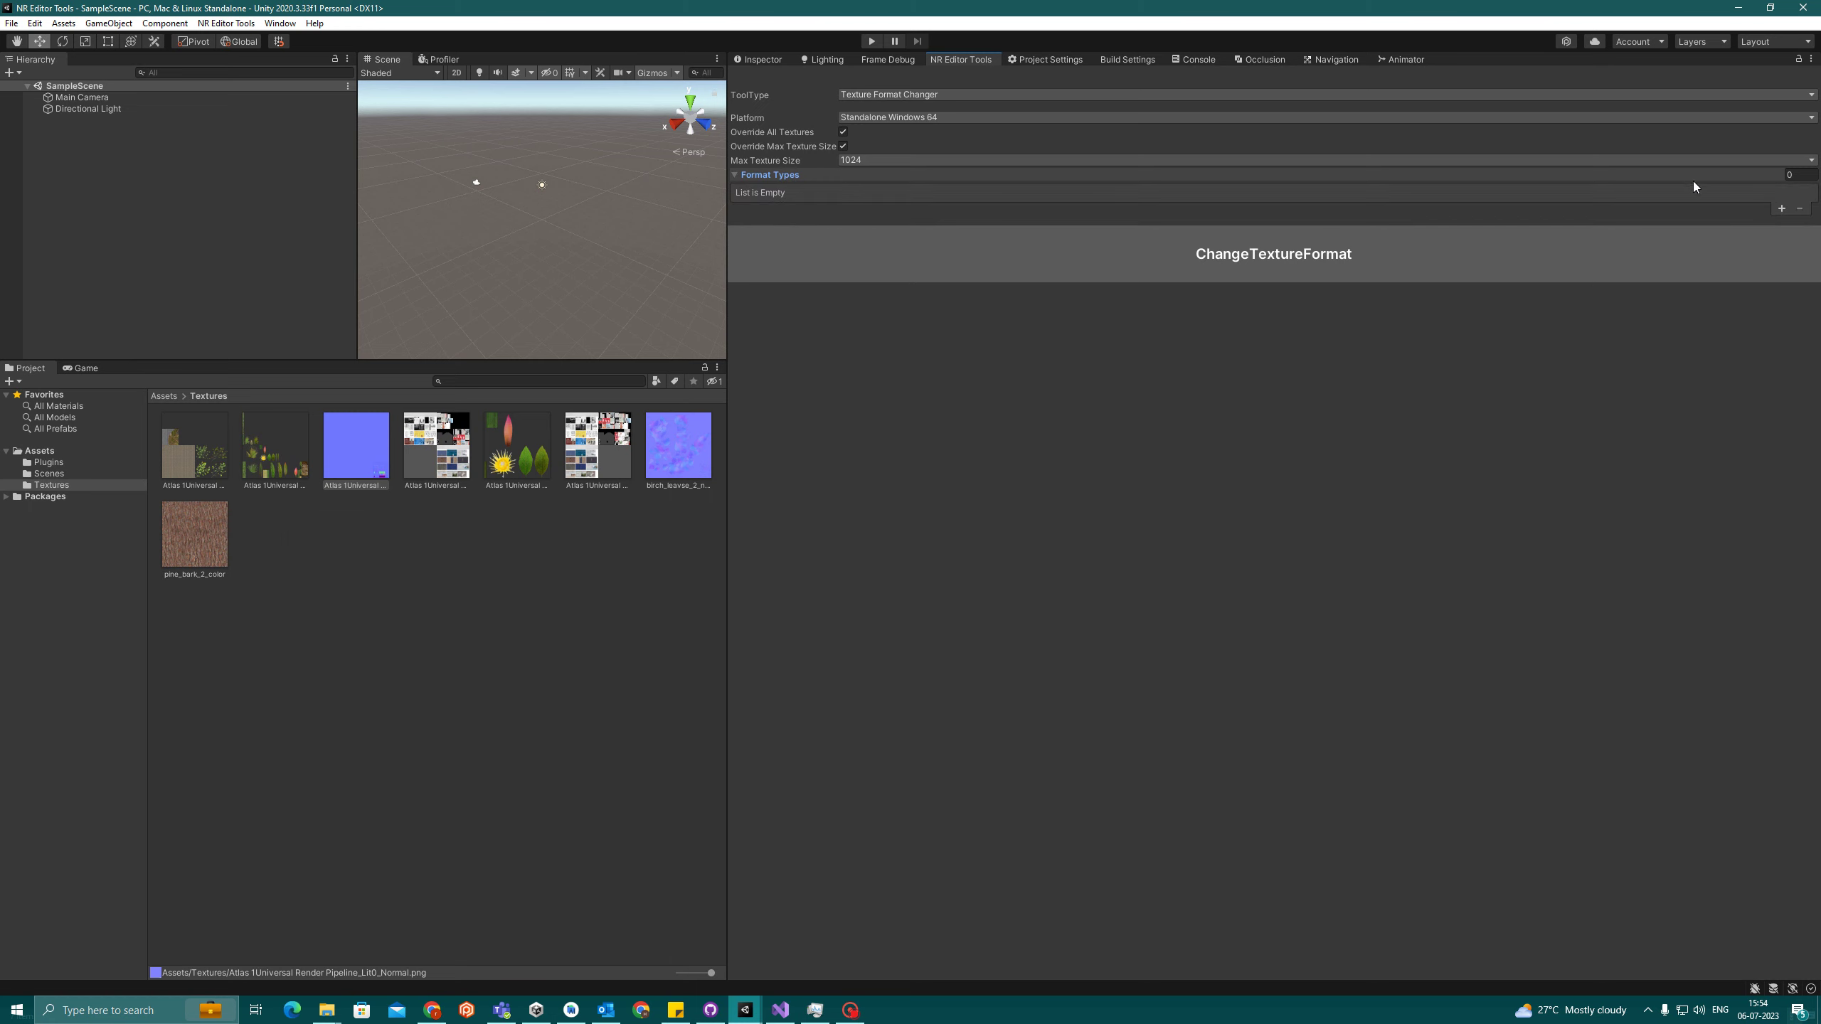
left_click(1782, 207)
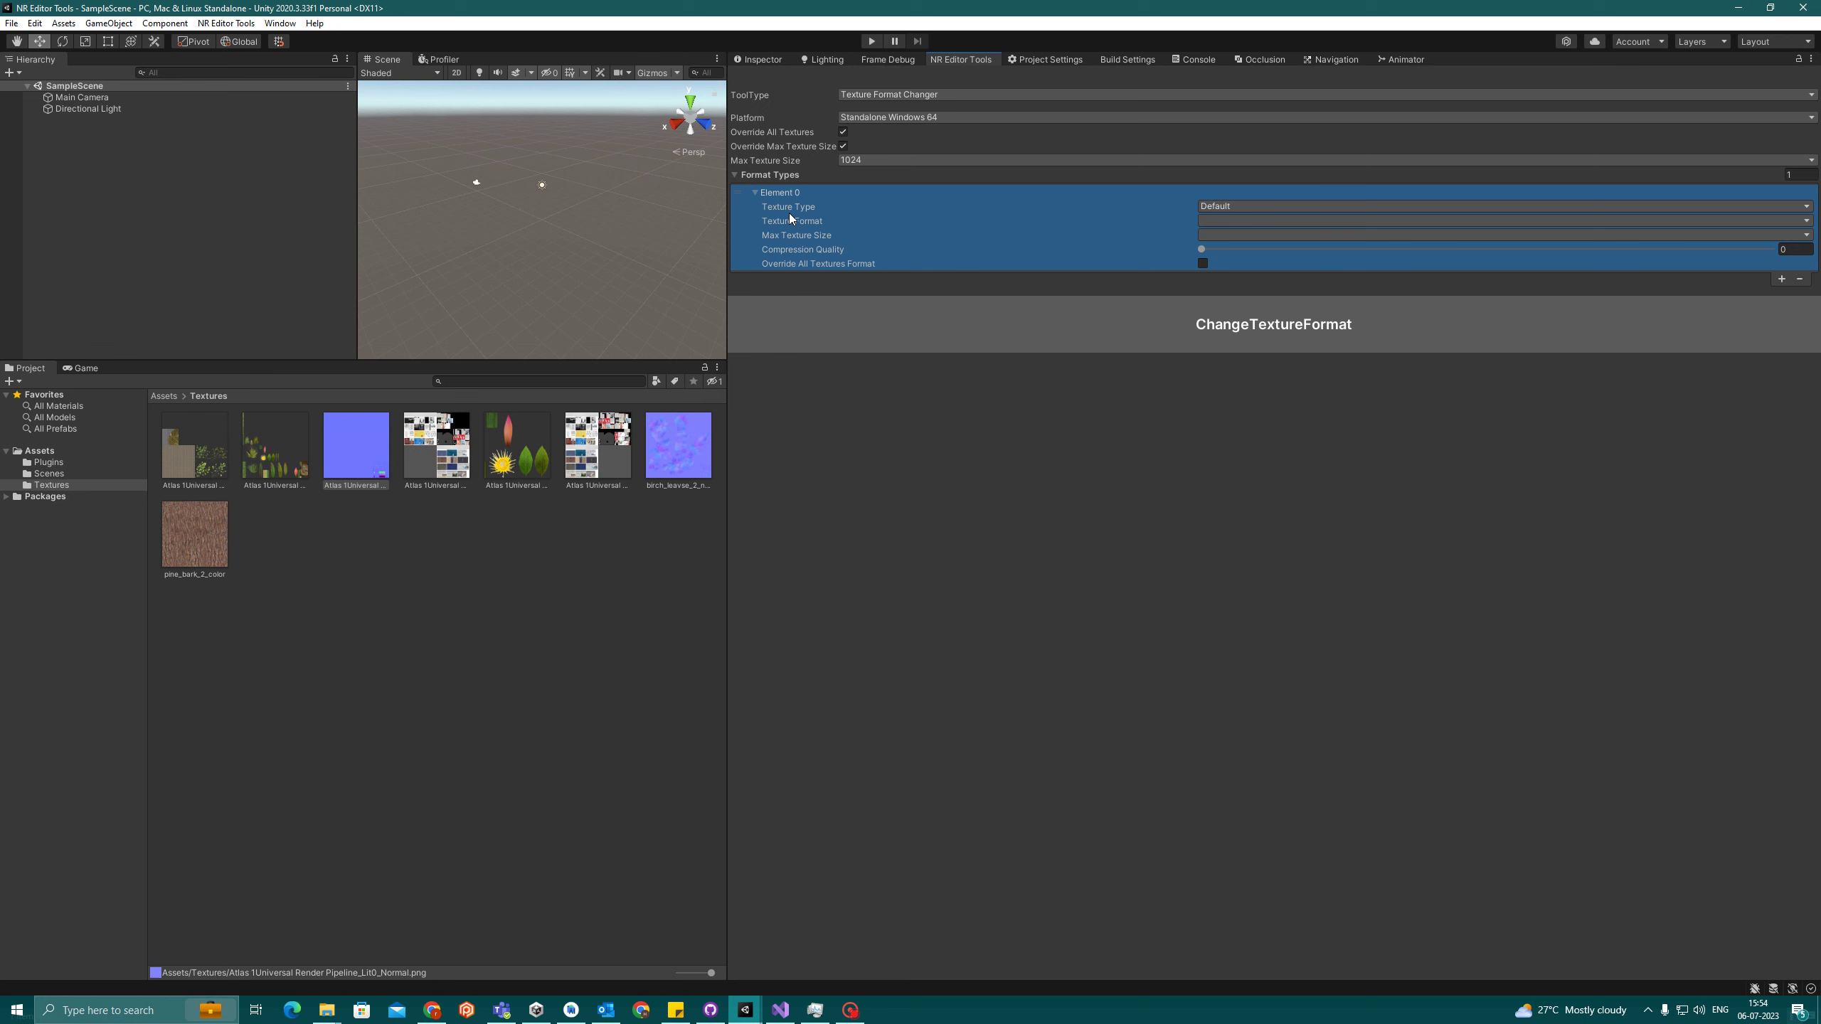
- Compare the Texture Type settings of the first atlas, the atlas normal map and the book atlas
left_click(201, 451)
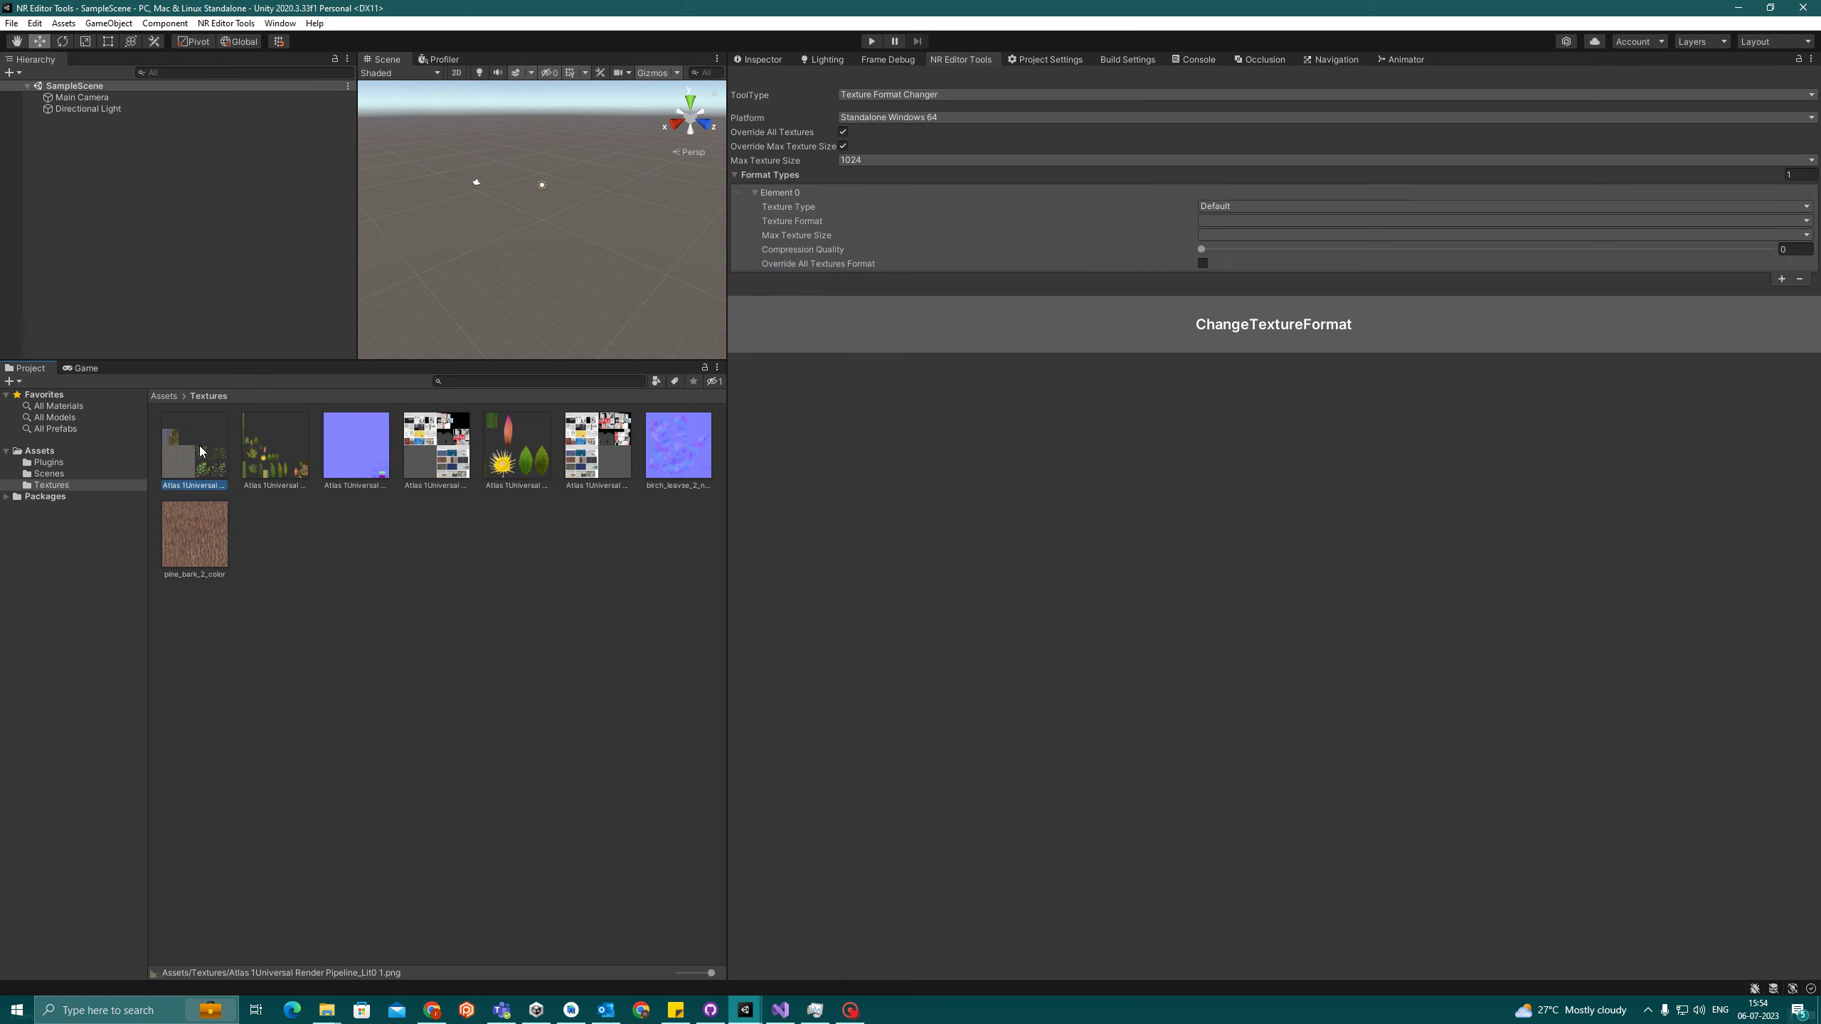
left_click(761, 60)
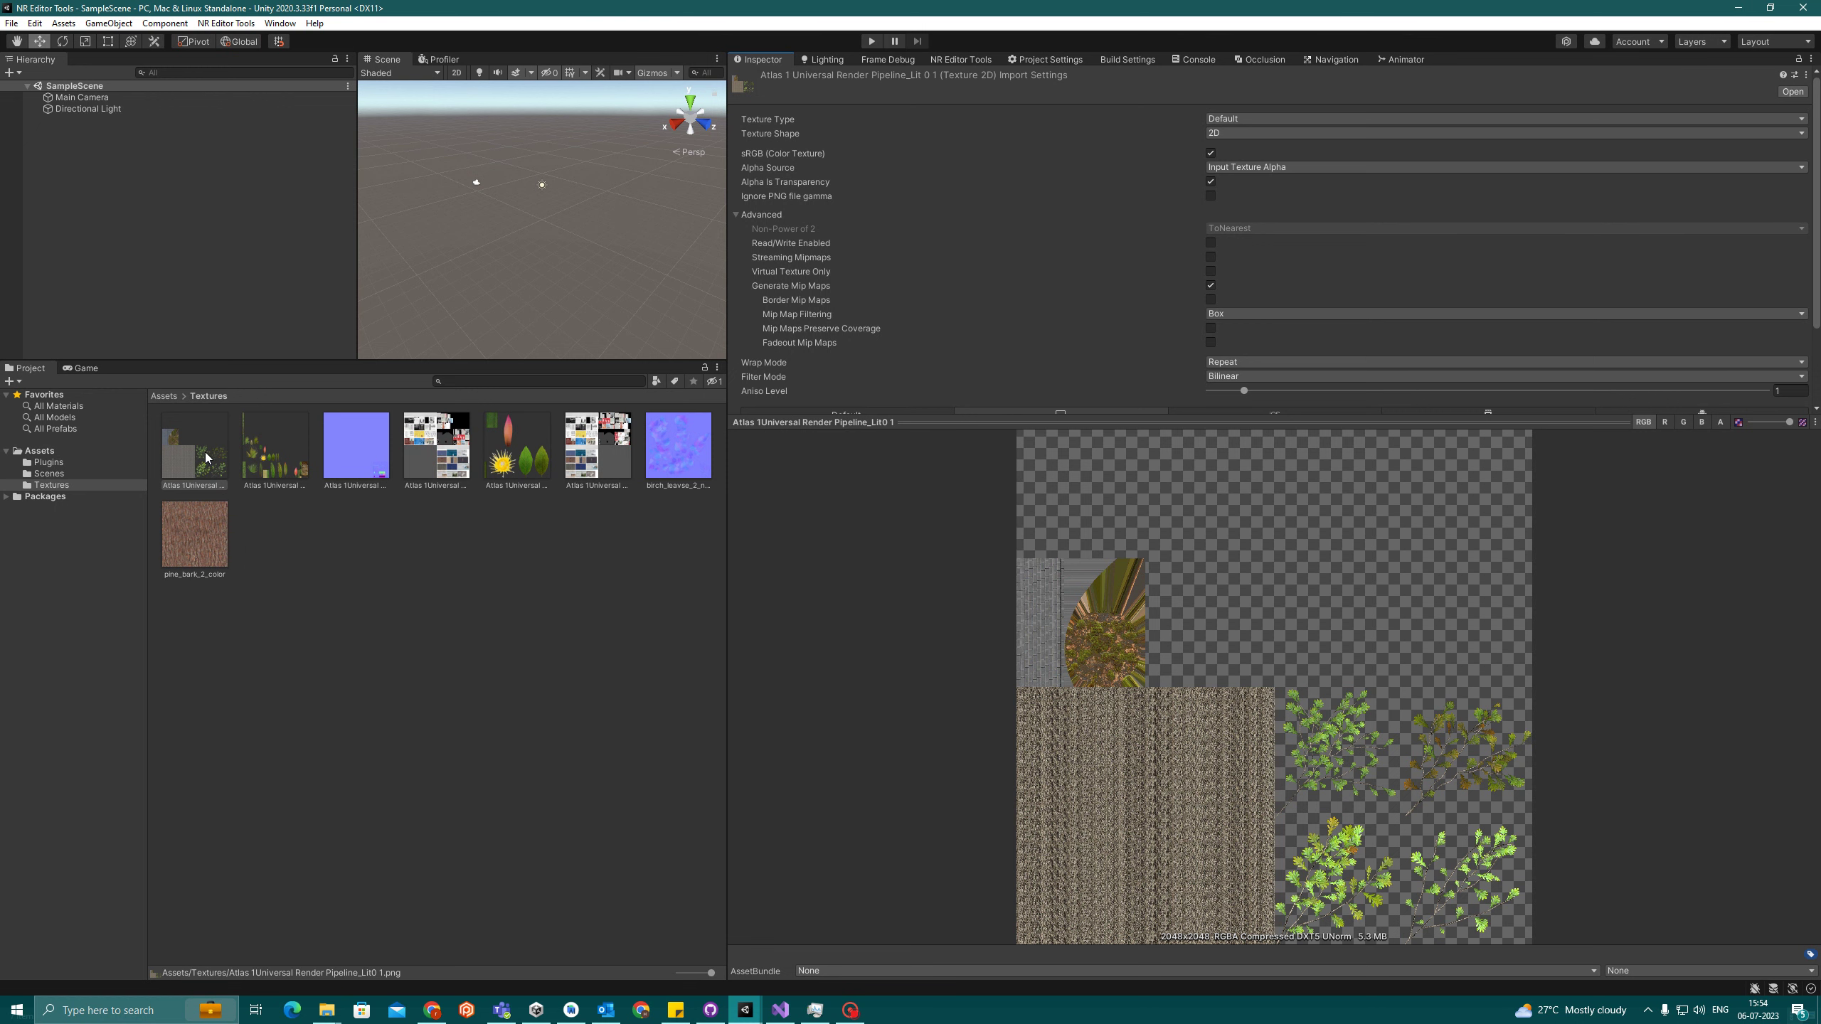
left_click(357, 444)
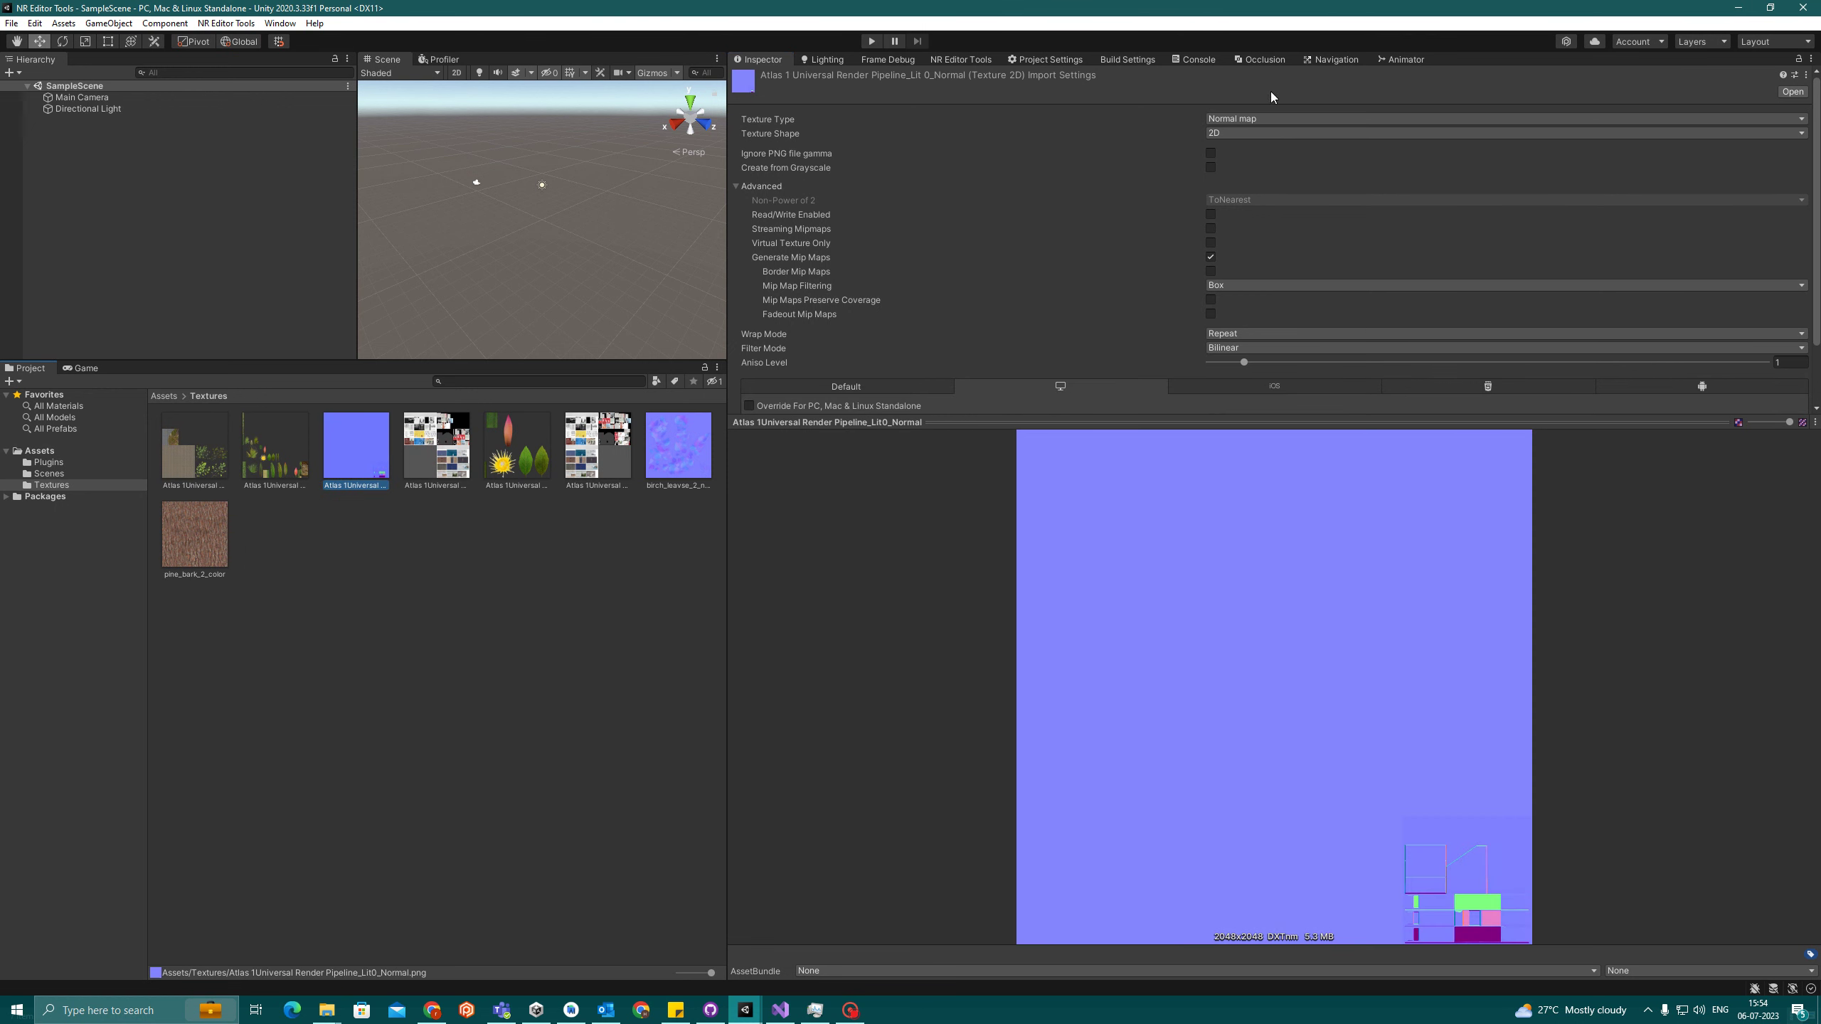
left_click(430, 448)
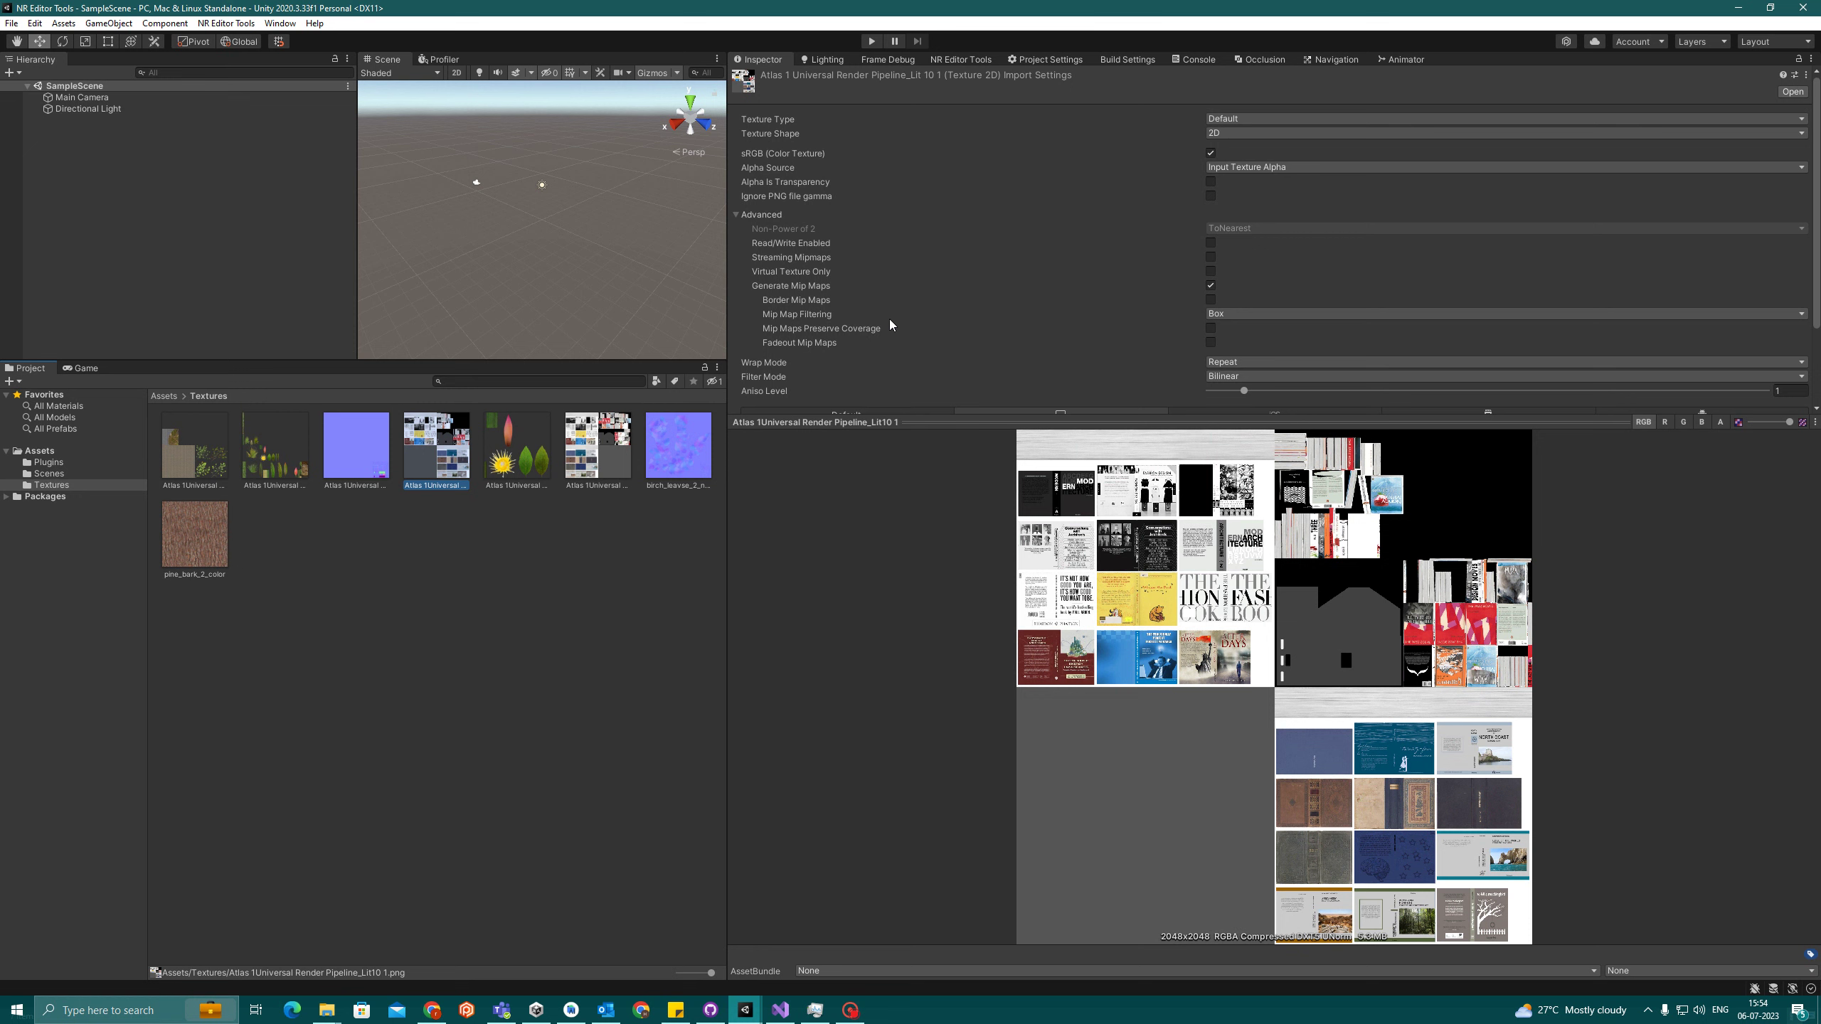
- Set the Texture Type of Element 0 in the Format Types list to Default
left_click(969, 58)
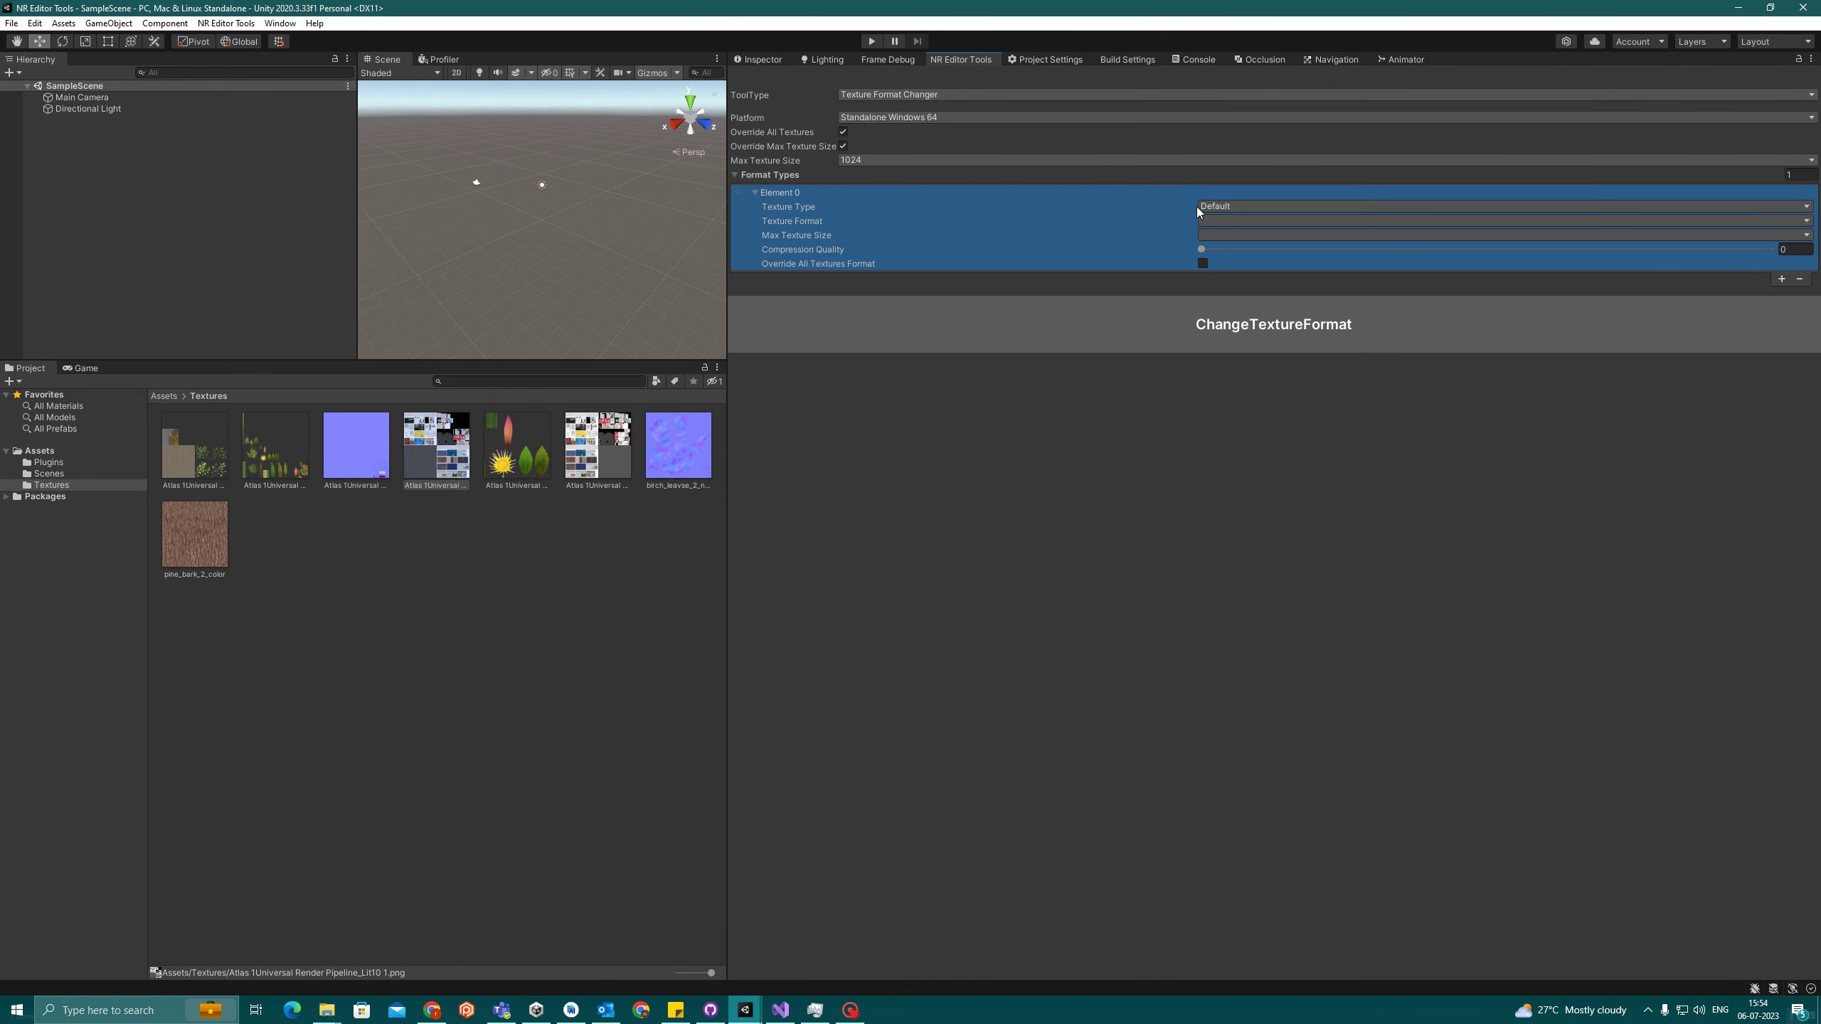
left_click(1199, 208)
left_click(1208, 223)
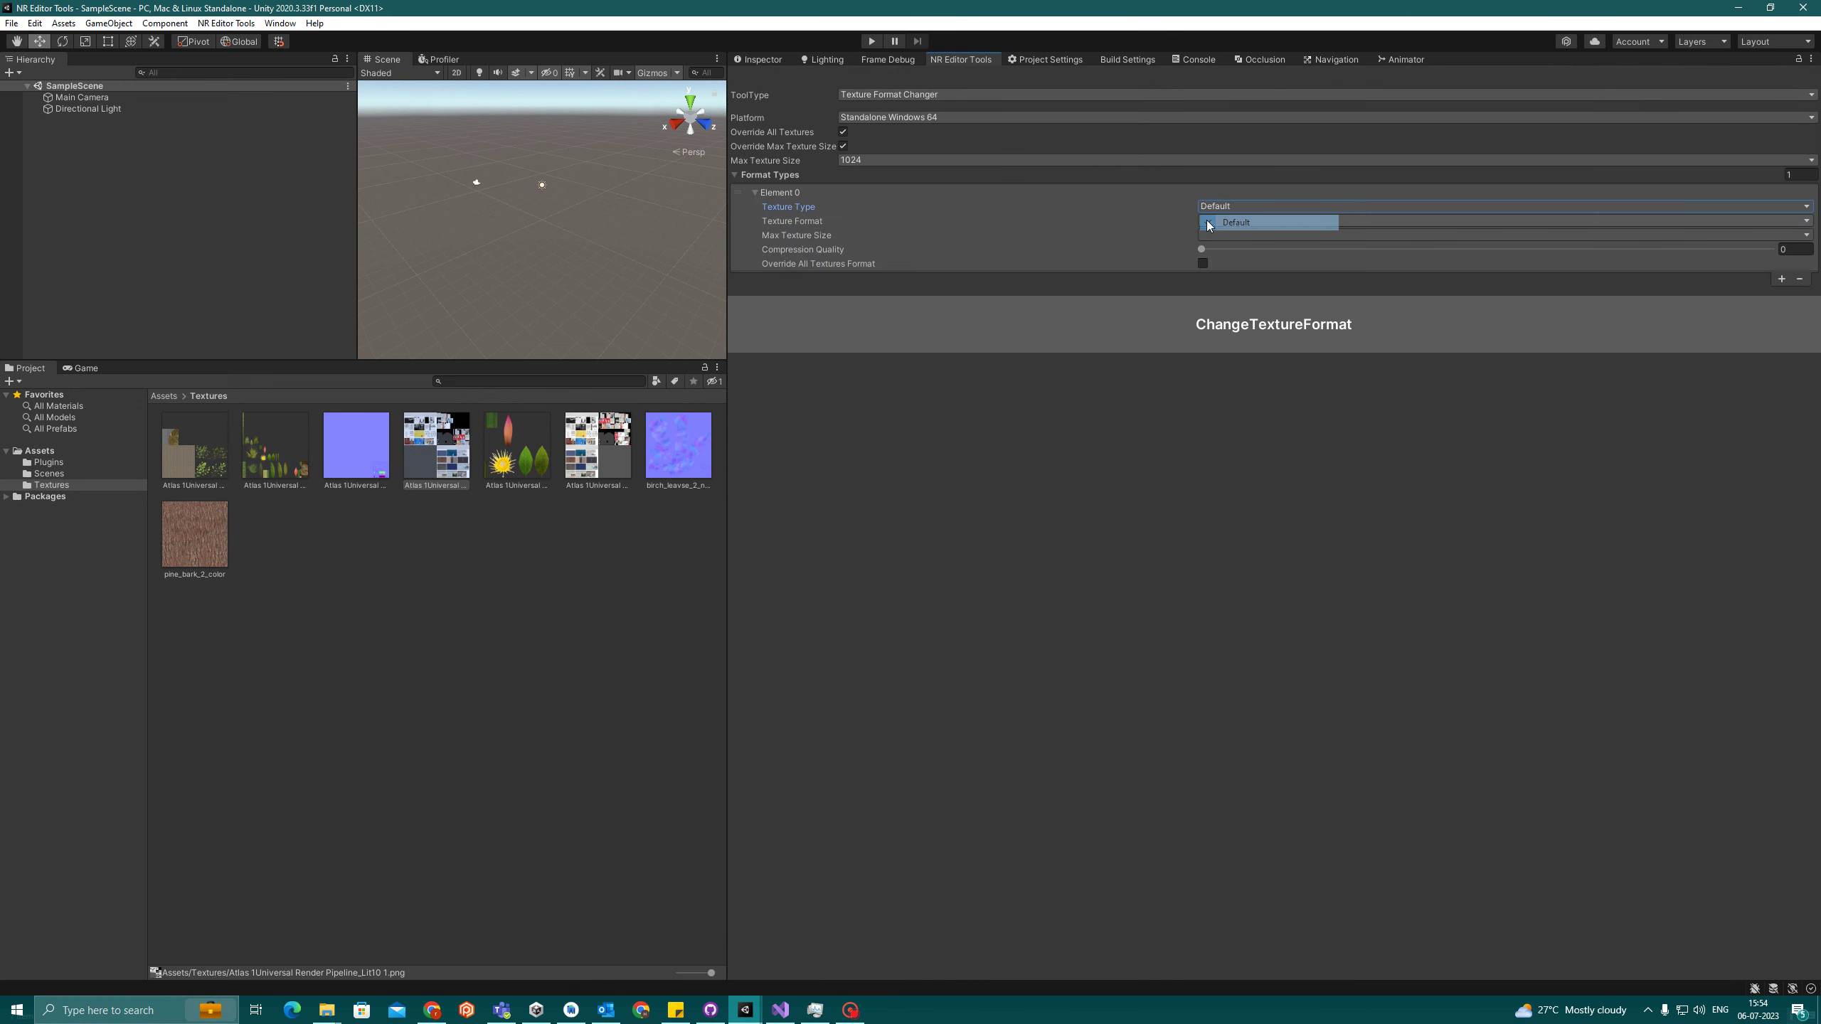
- Configure Element 0 with DXT1 Crunched format, Max Texture Size 1024 and Compression Quality 100, and enable Override All Textures Format
left_click(1220, 222)
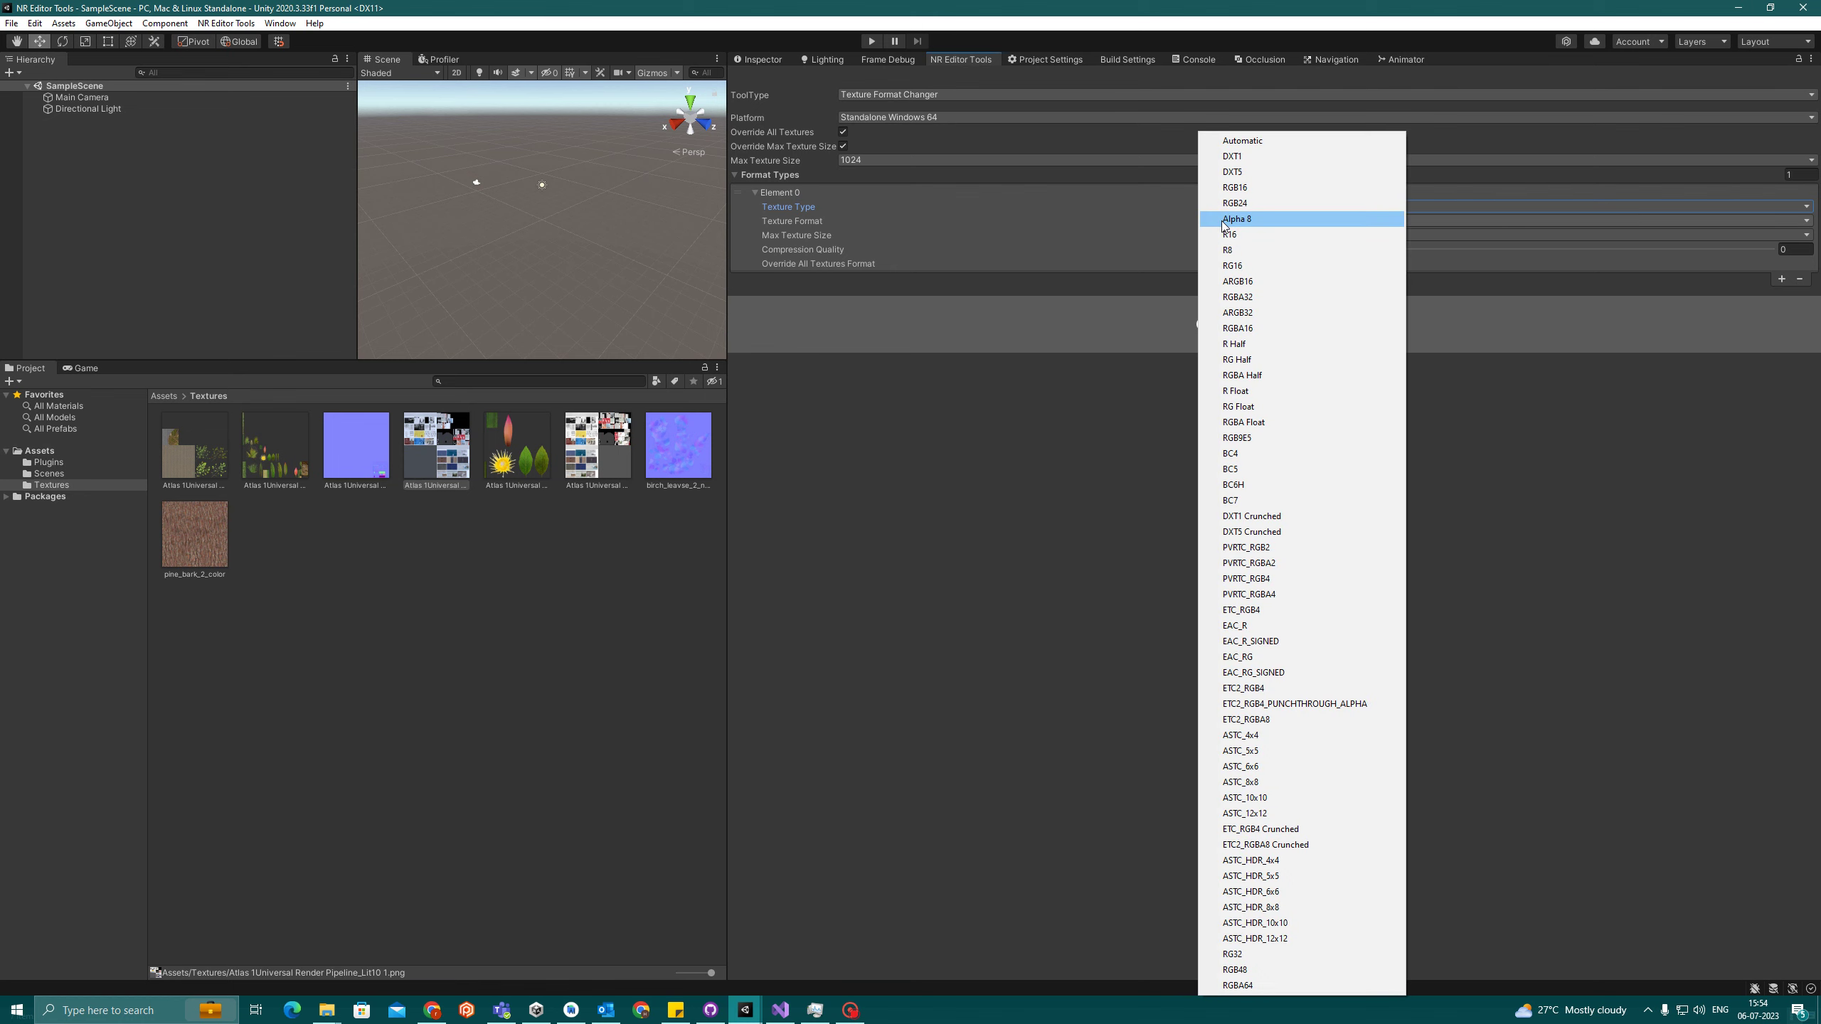
left_click(1283, 517)
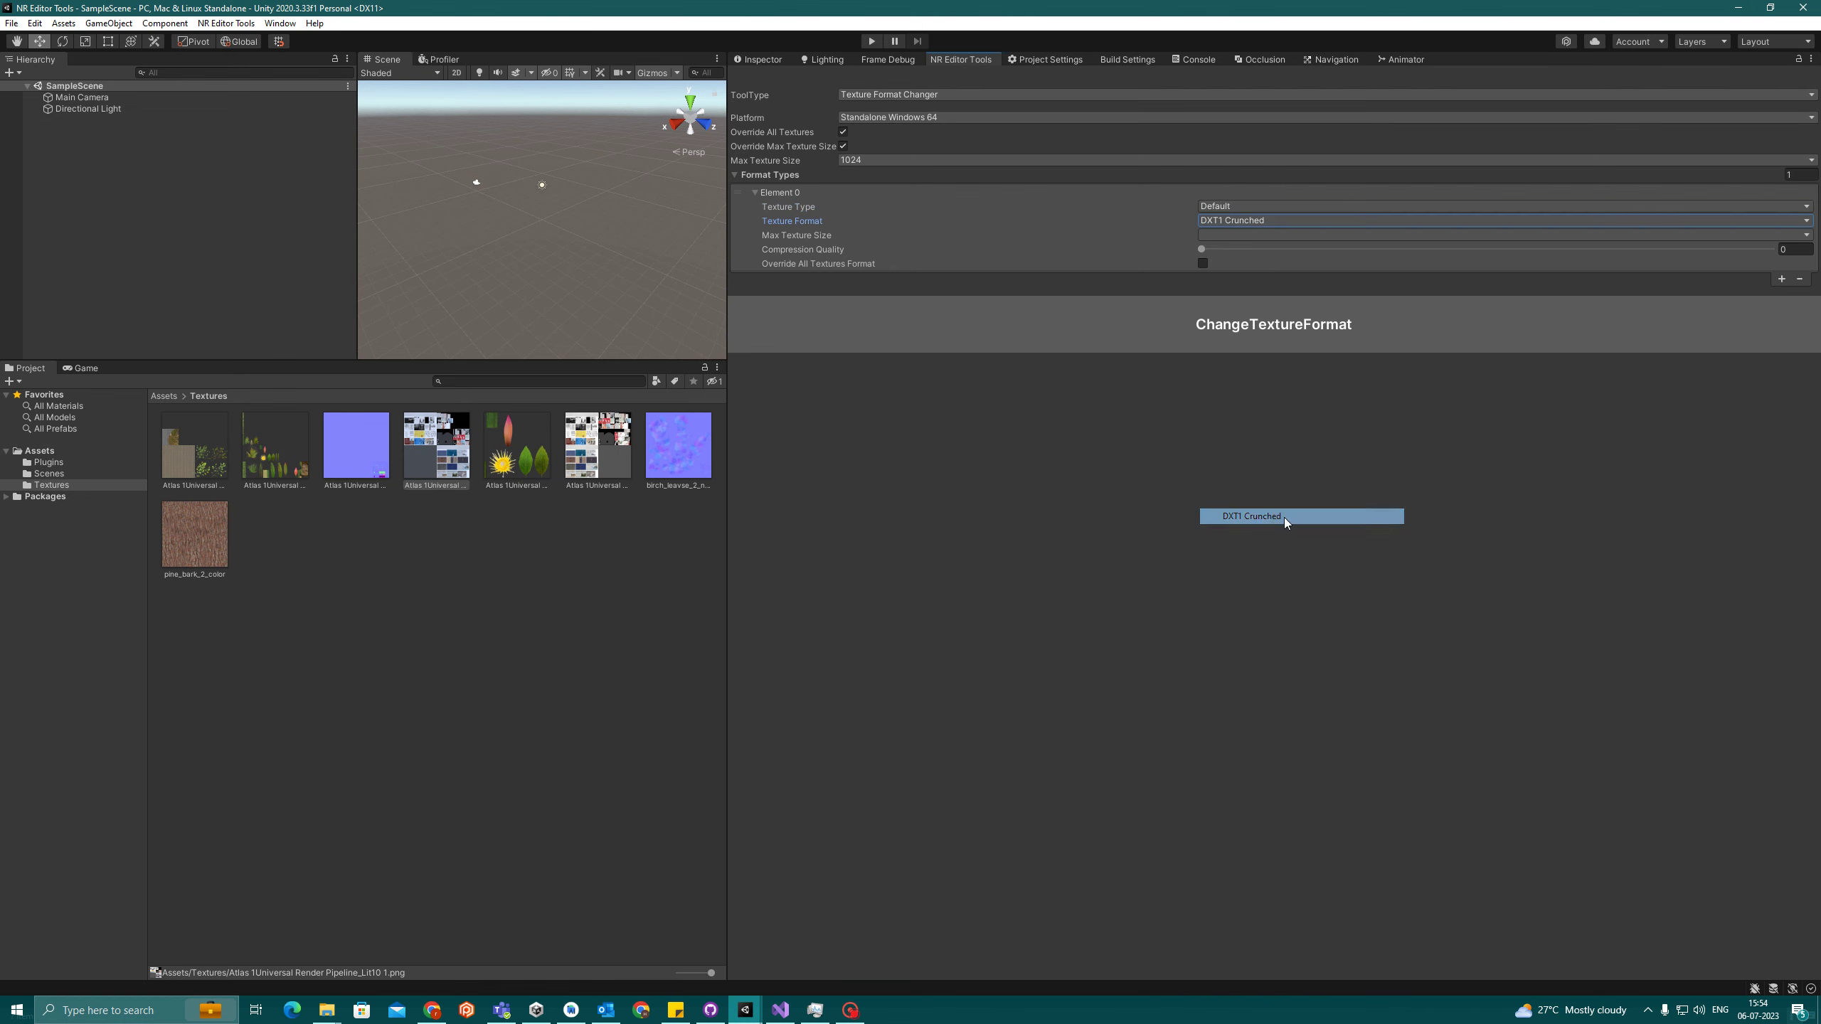
left_click(1220, 235)
left_click(1225, 335)
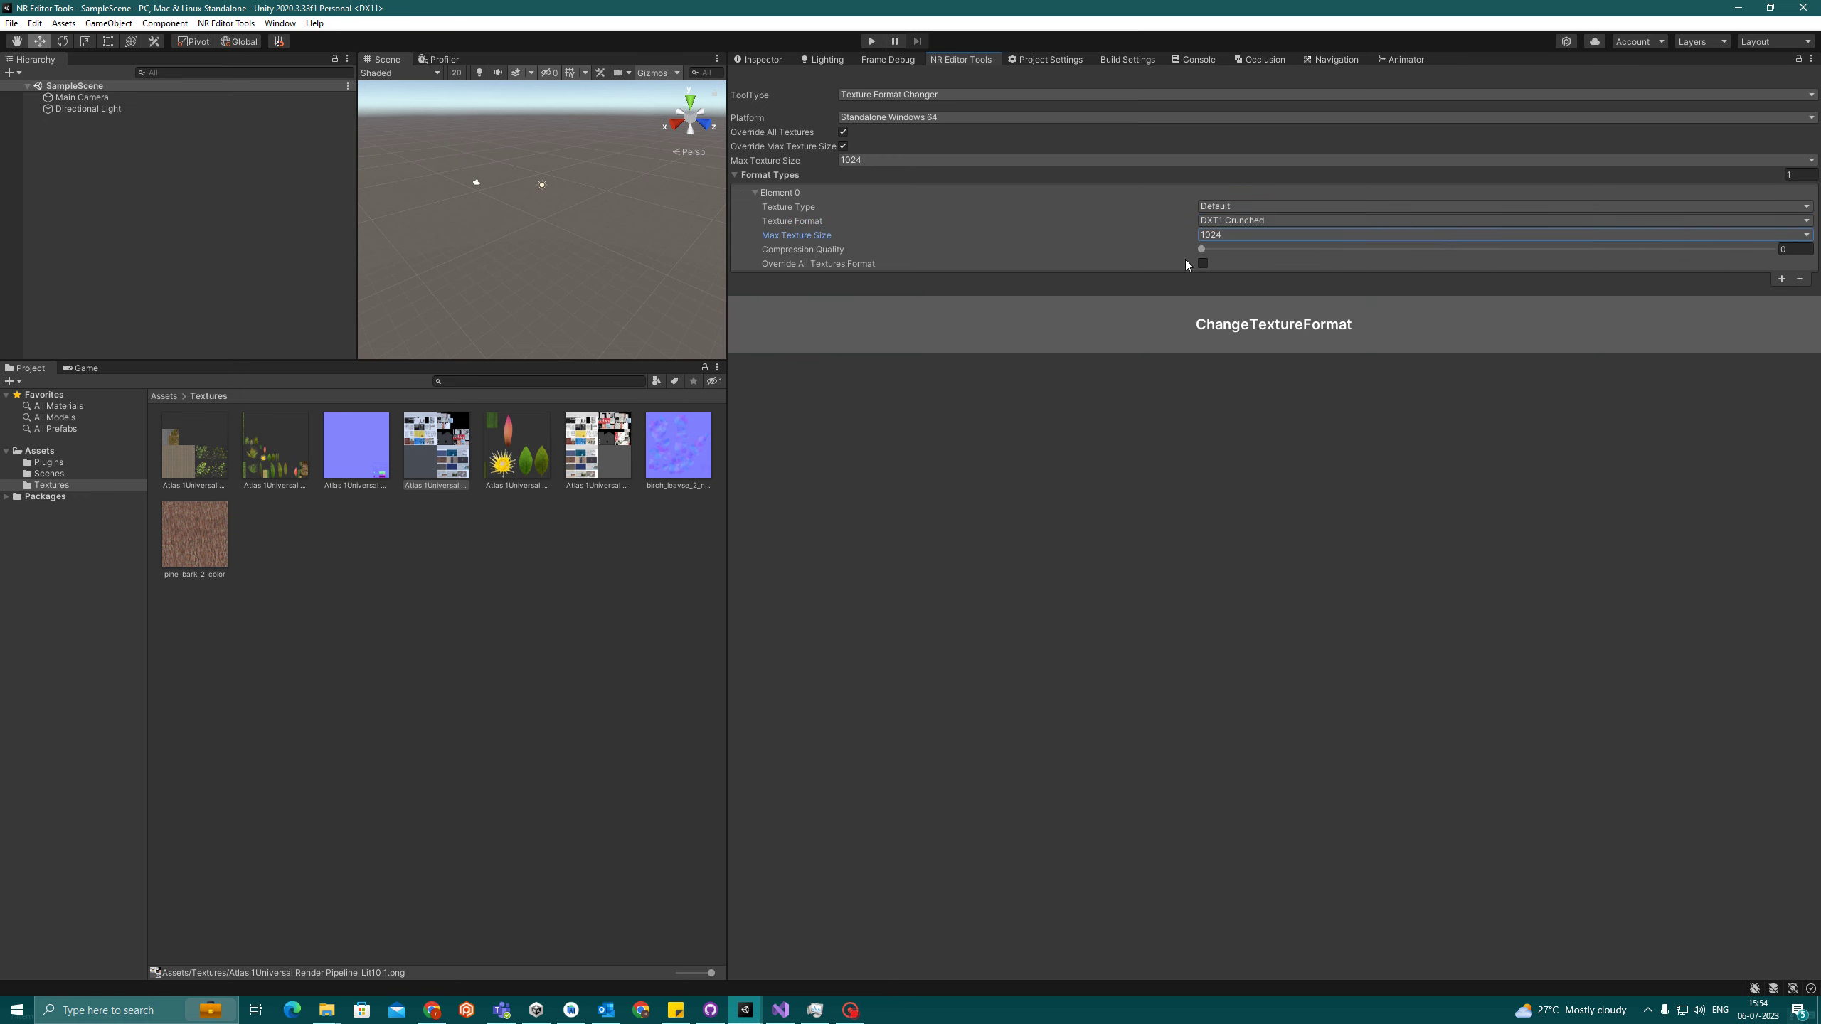
left_click_drag(1201, 249, 1777, 215)
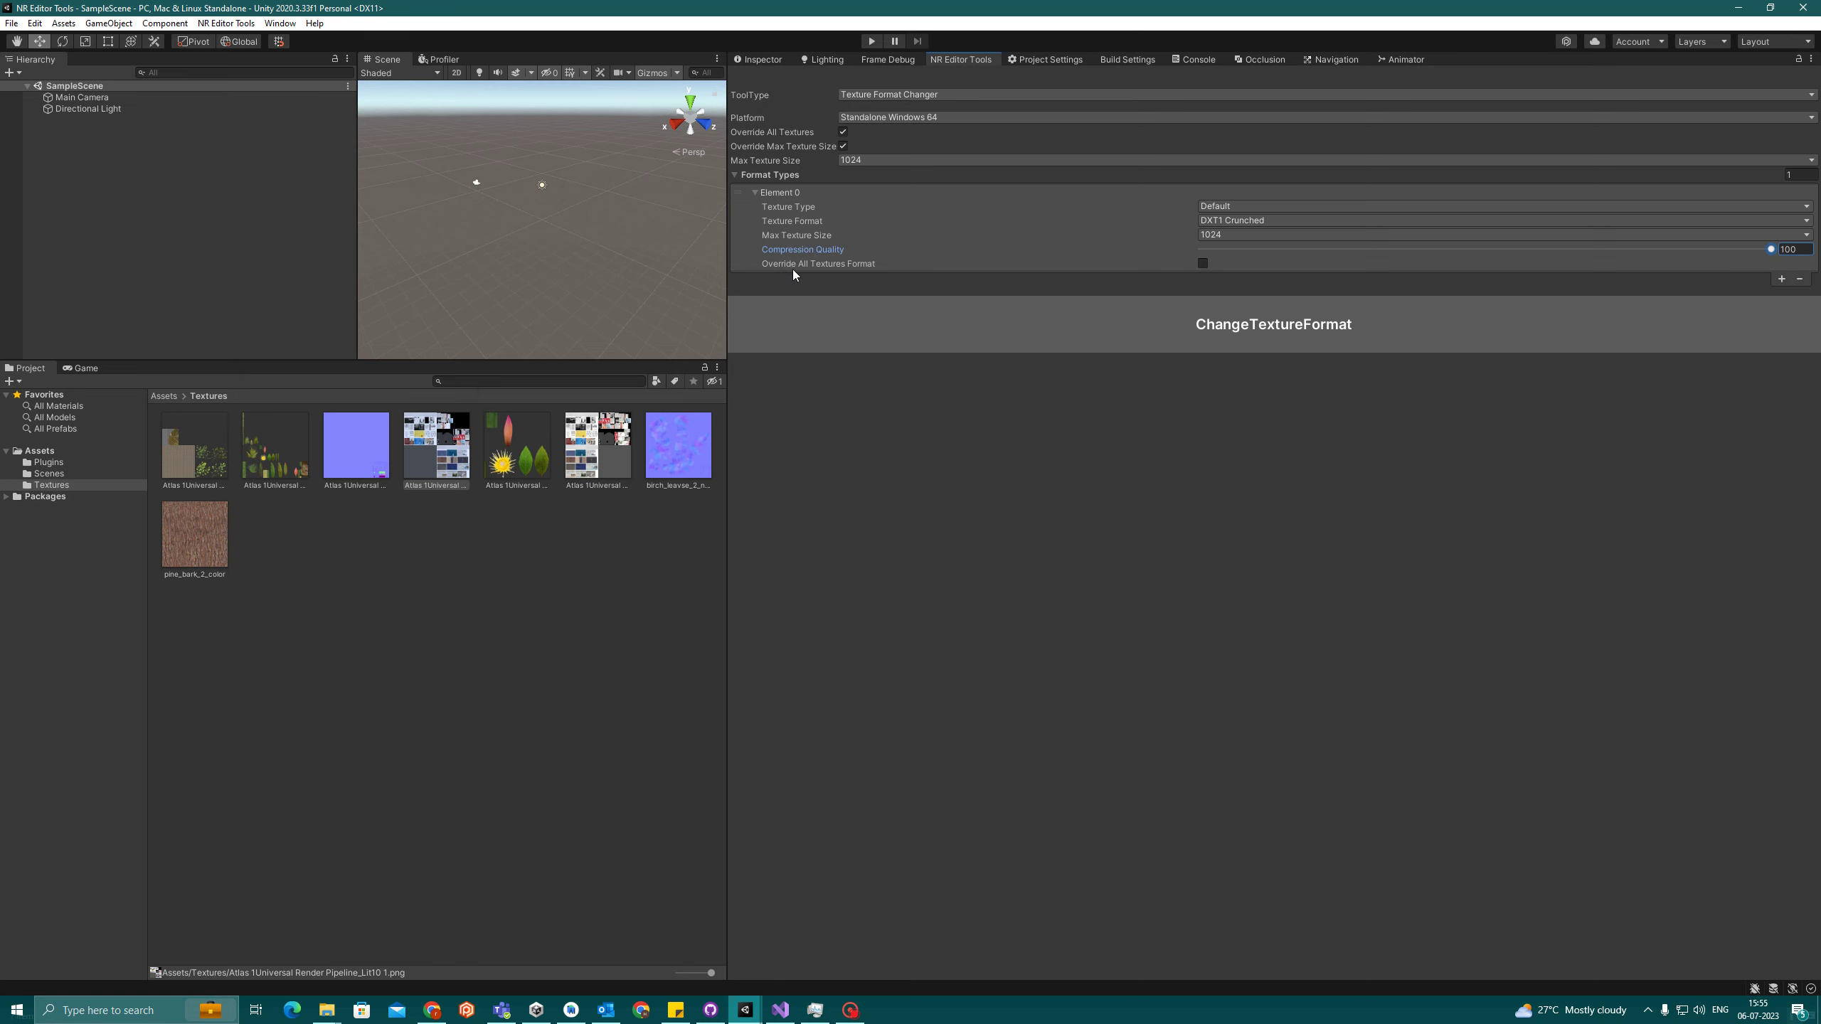
left_click(1202, 263)
- Check the atlas normal map's standalone platform override settings and return to the Texture Format Changer
left_click(356, 444)
left_click(758, 59)
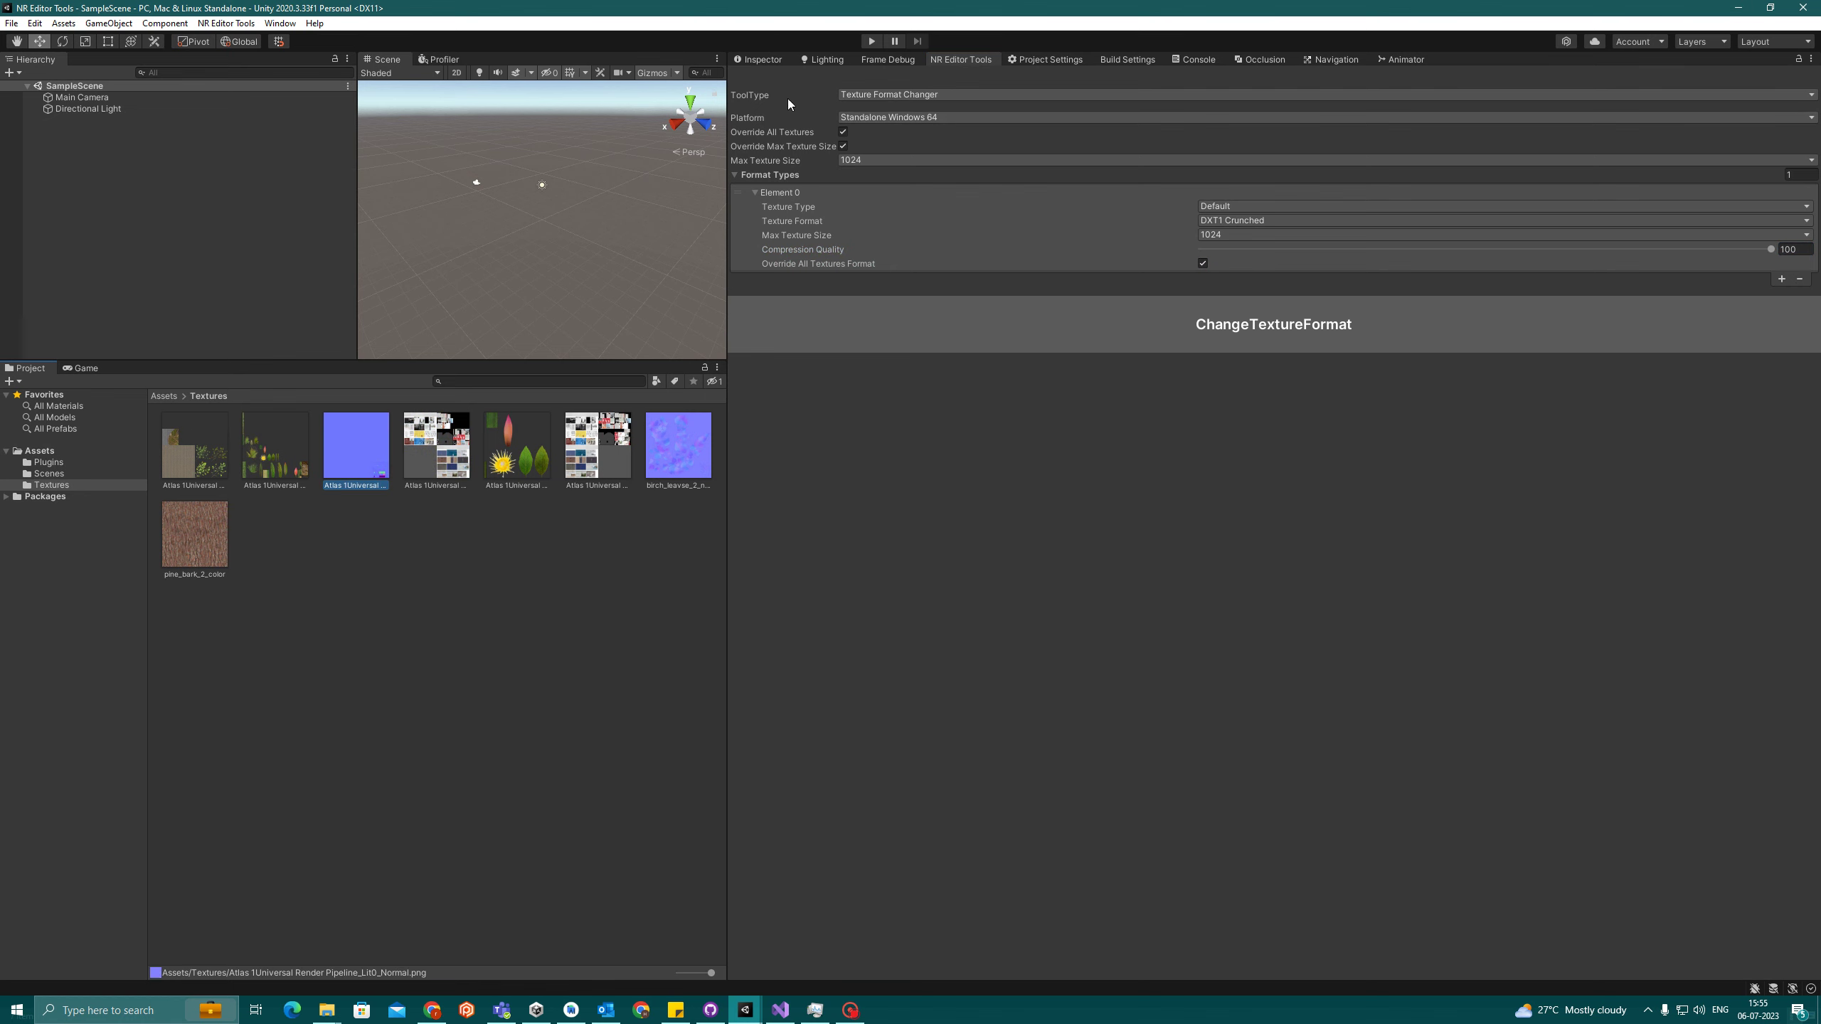
scroll(793, 367, "down", 2)
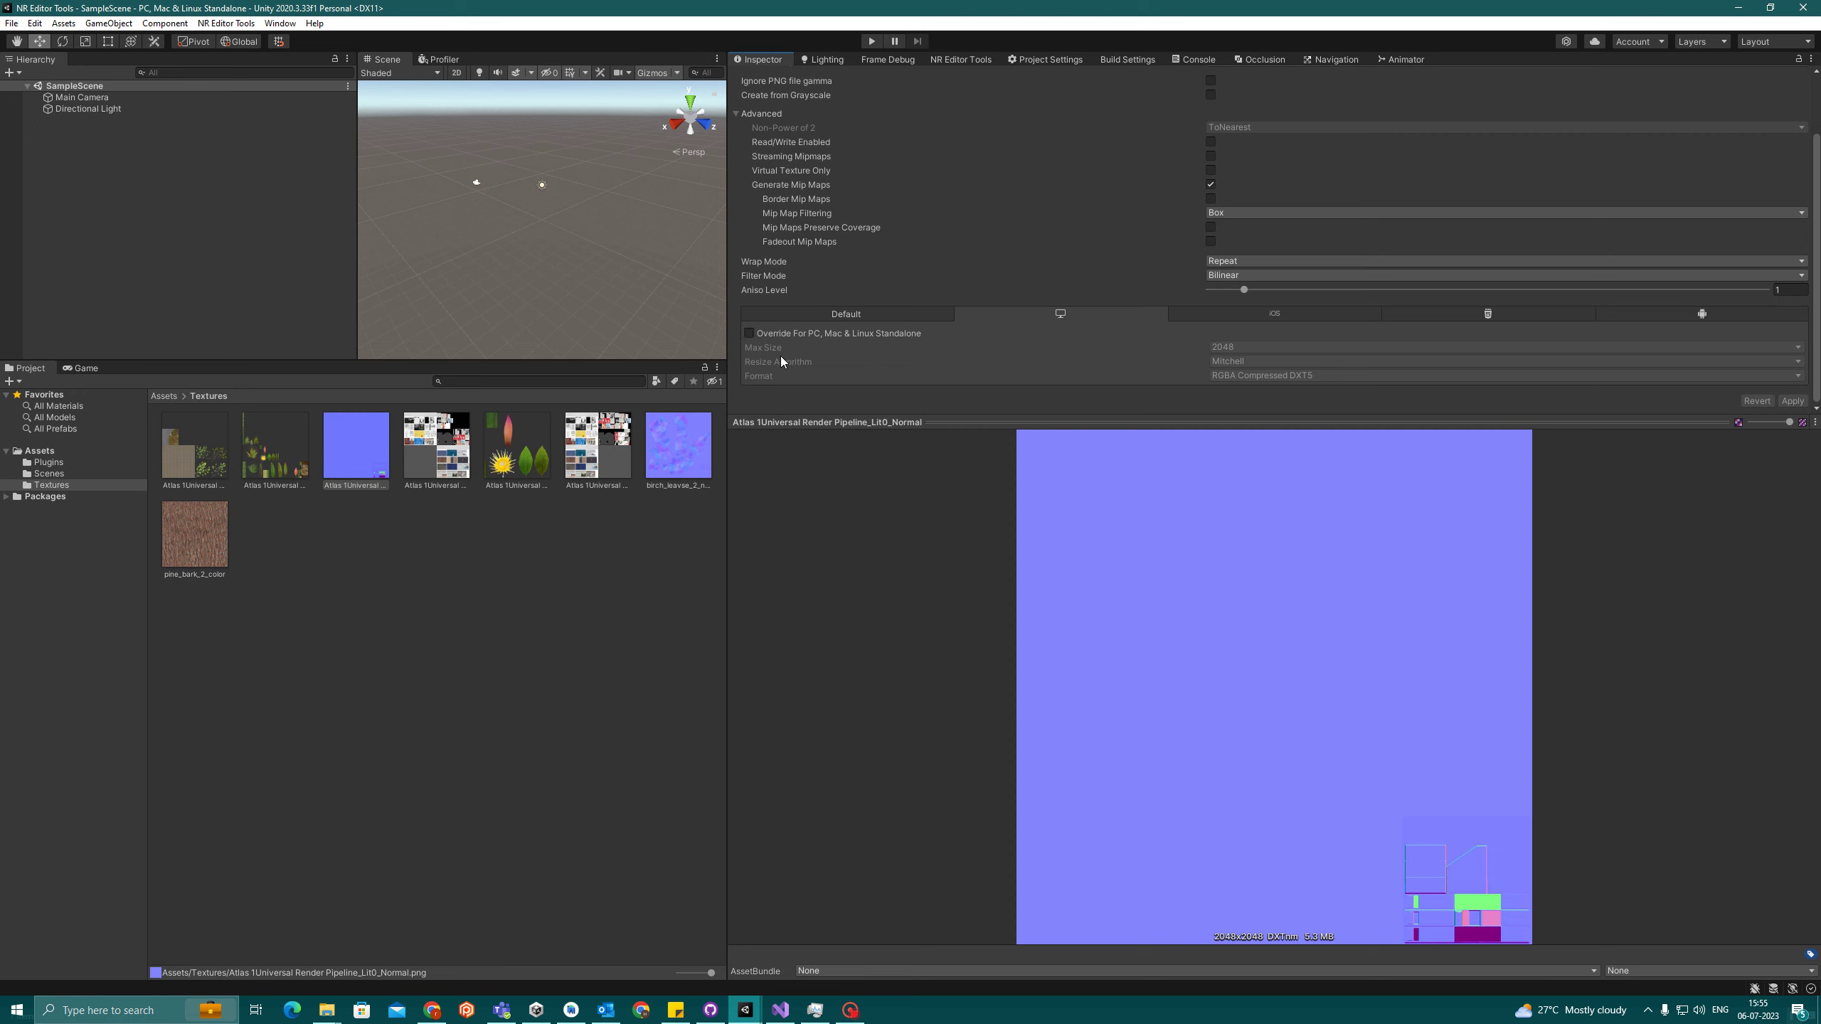
left_click(964, 60)
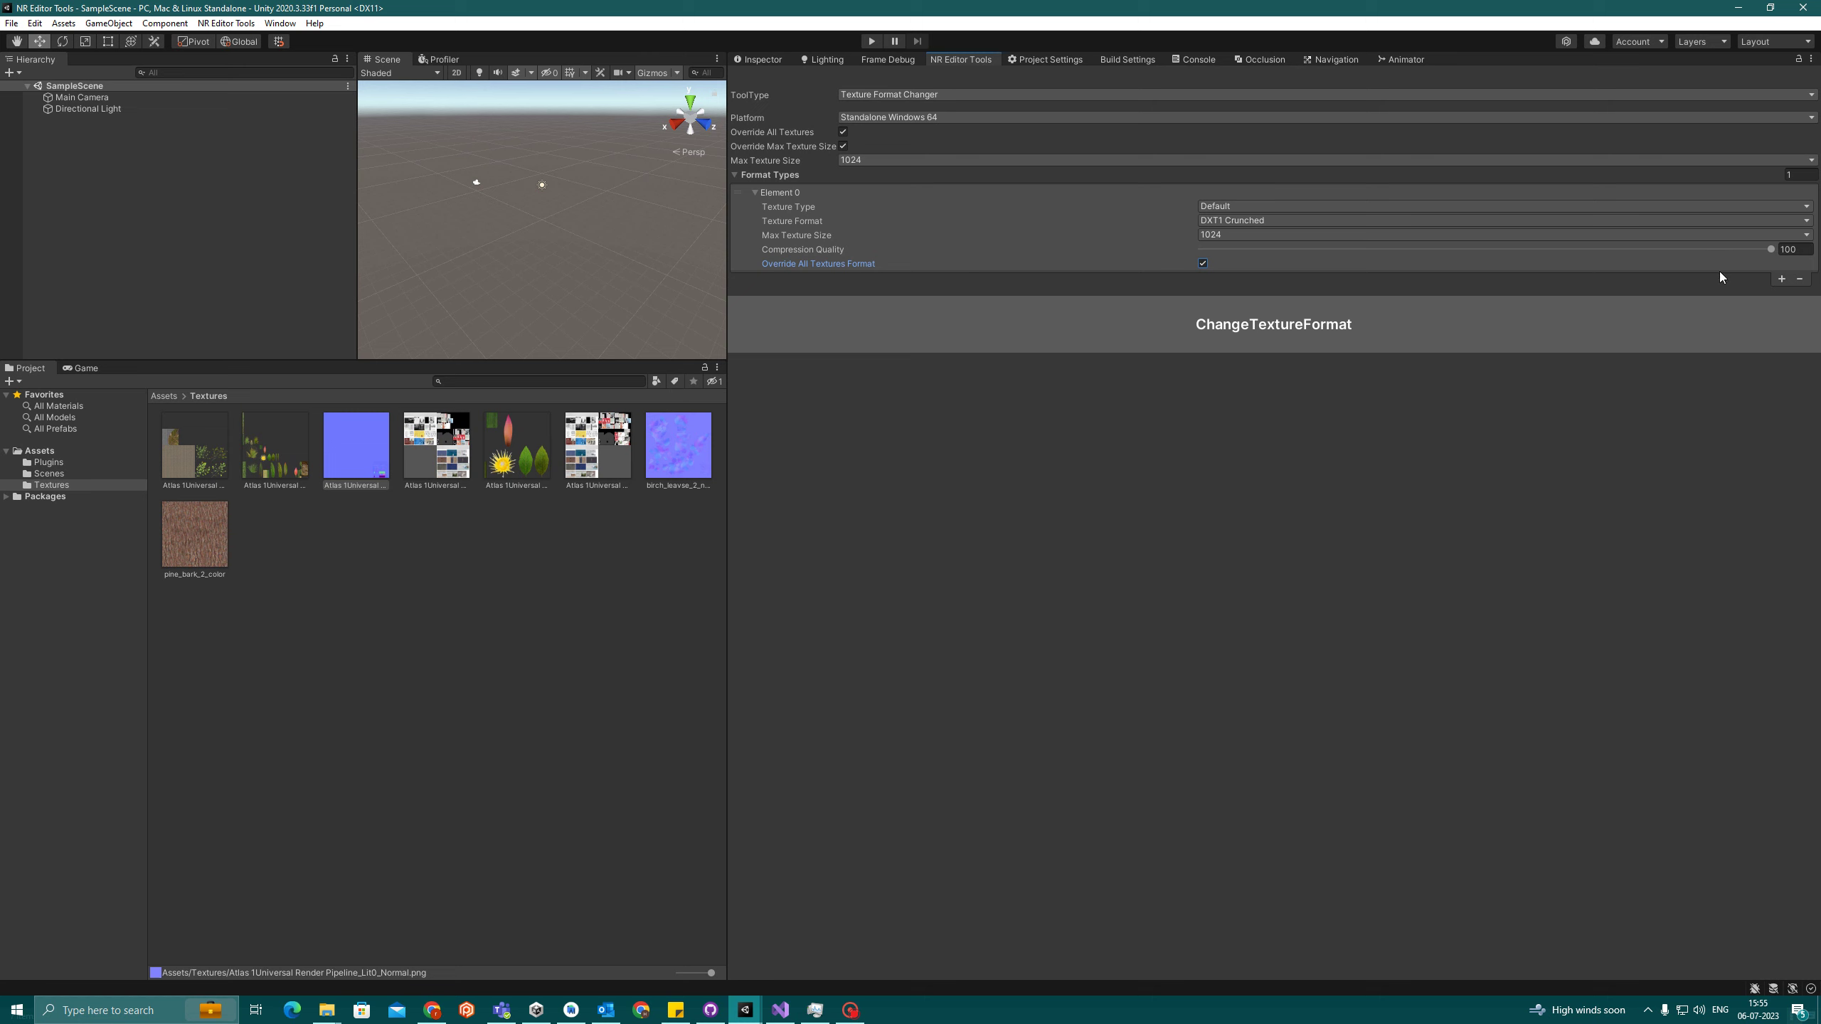
- Add a second Format Types element with Texture Type Normal Map and Texture Format DXT5 Crunched
left_click(1782, 278)
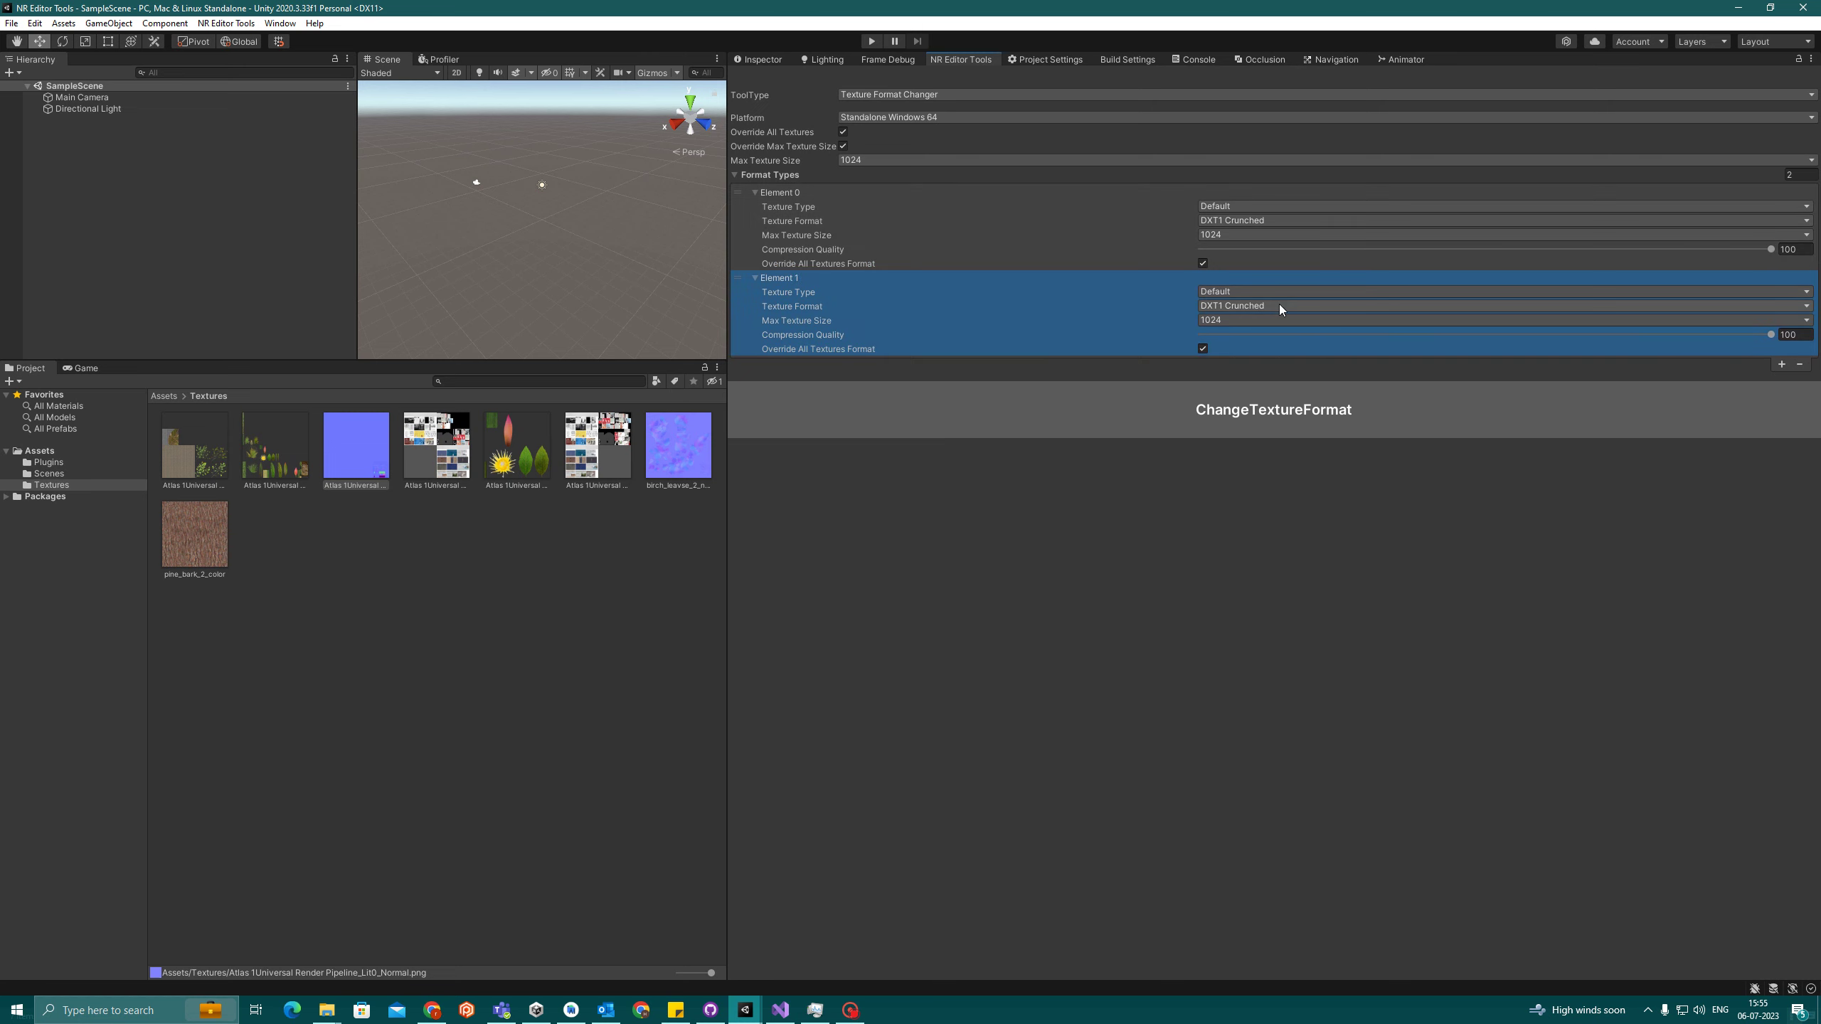
left_click(1263, 291)
left_click(1229, 322)
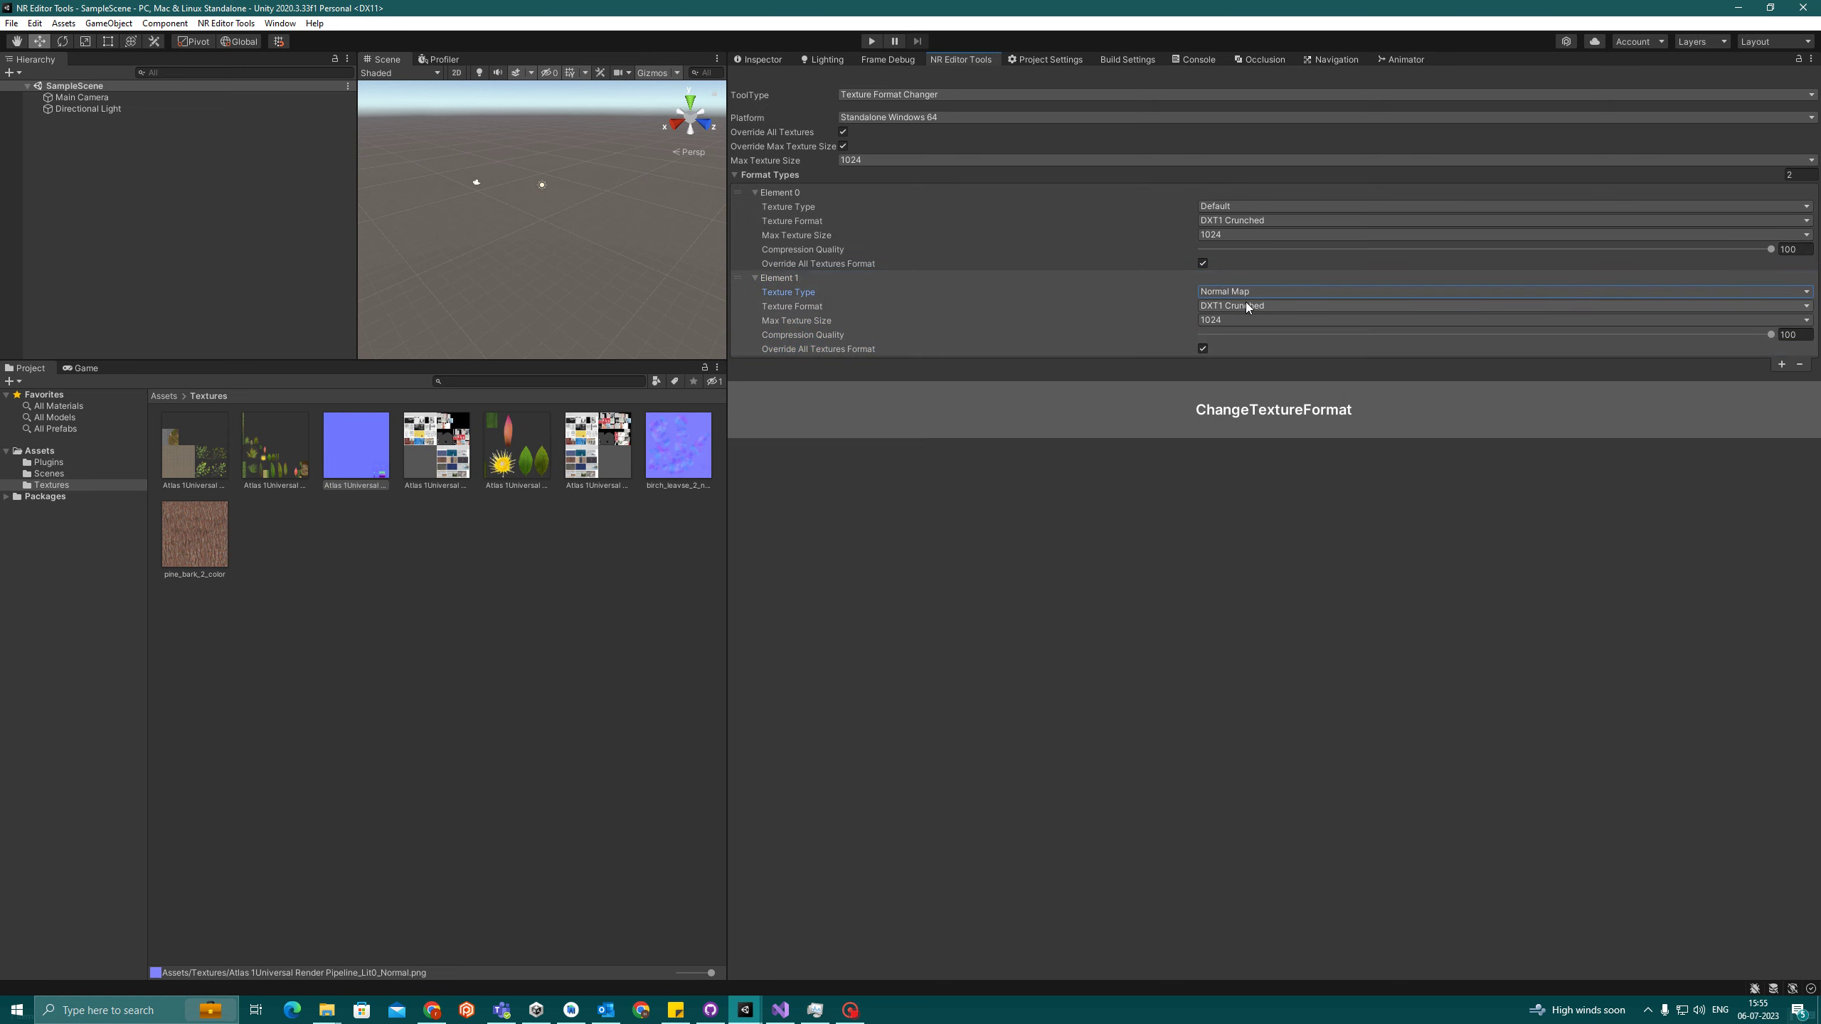
left_click(1246, 304)
left_click(1282, 532)
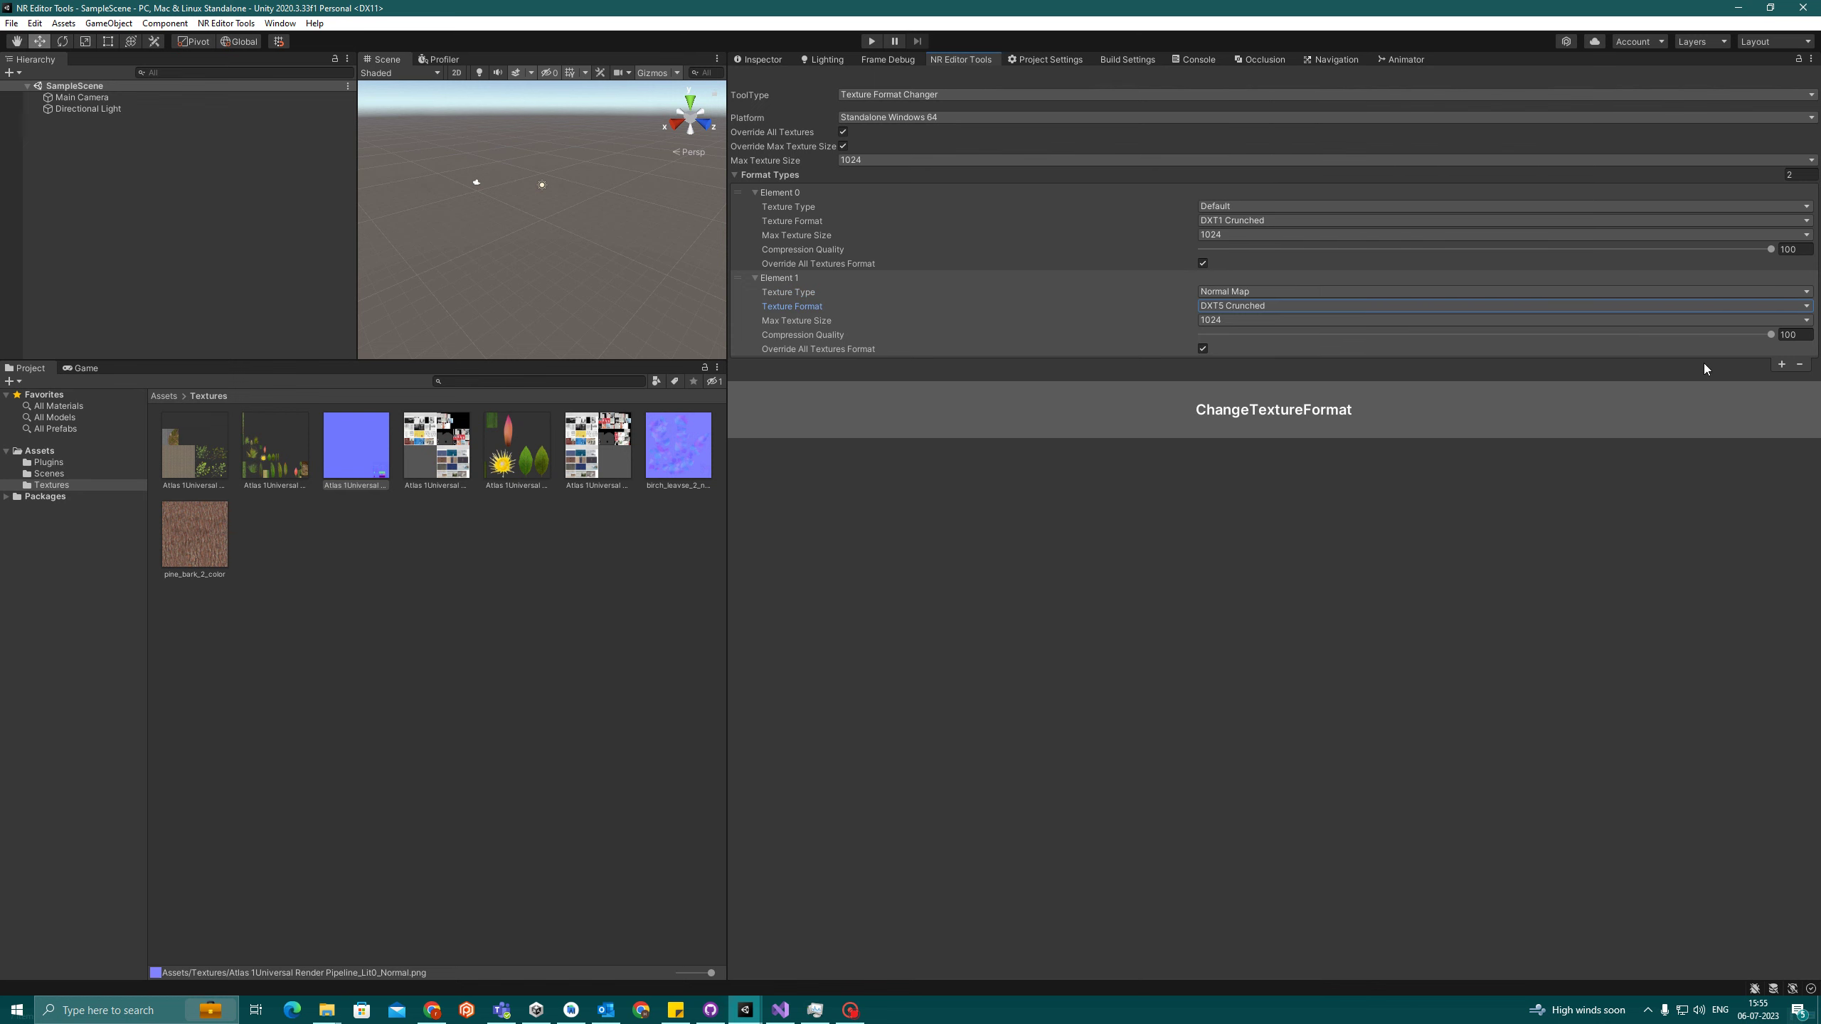
- Add a third element to the Format Types list and set its Texture Type to Alpha
left_click(1786, 364)
left_click(1232, 374)
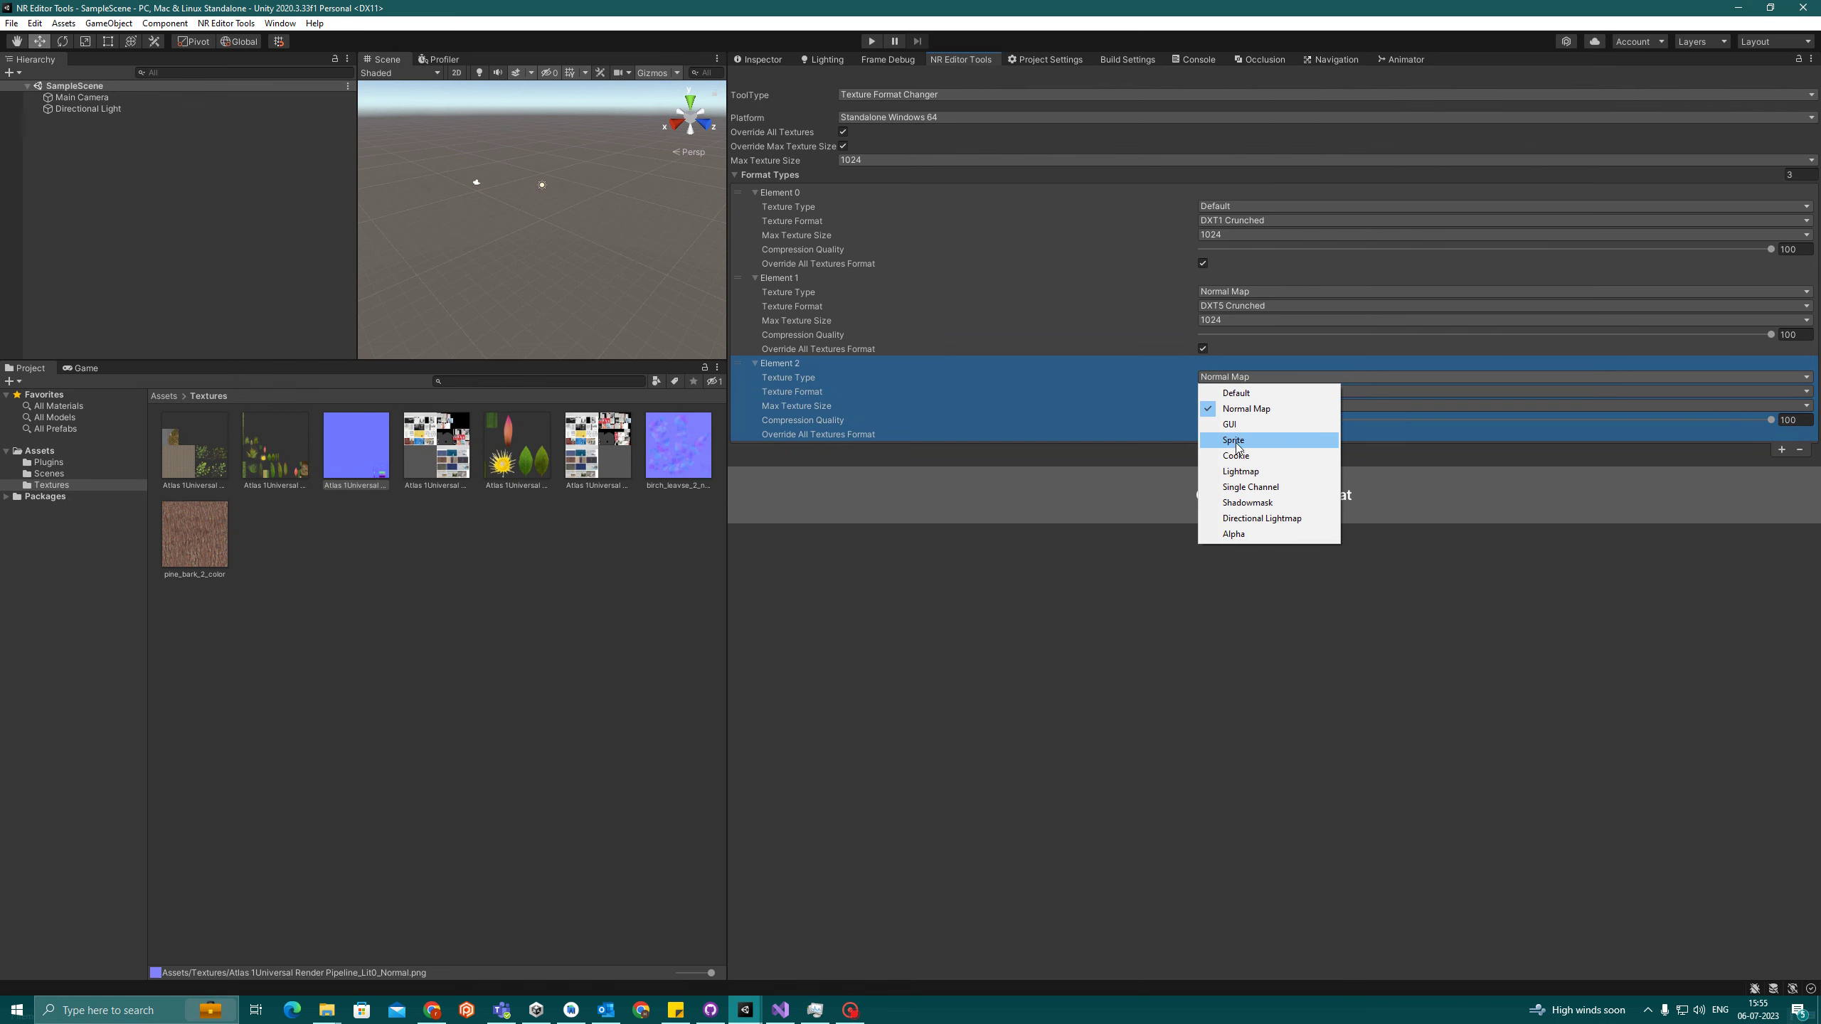
left_click(1246, 535)
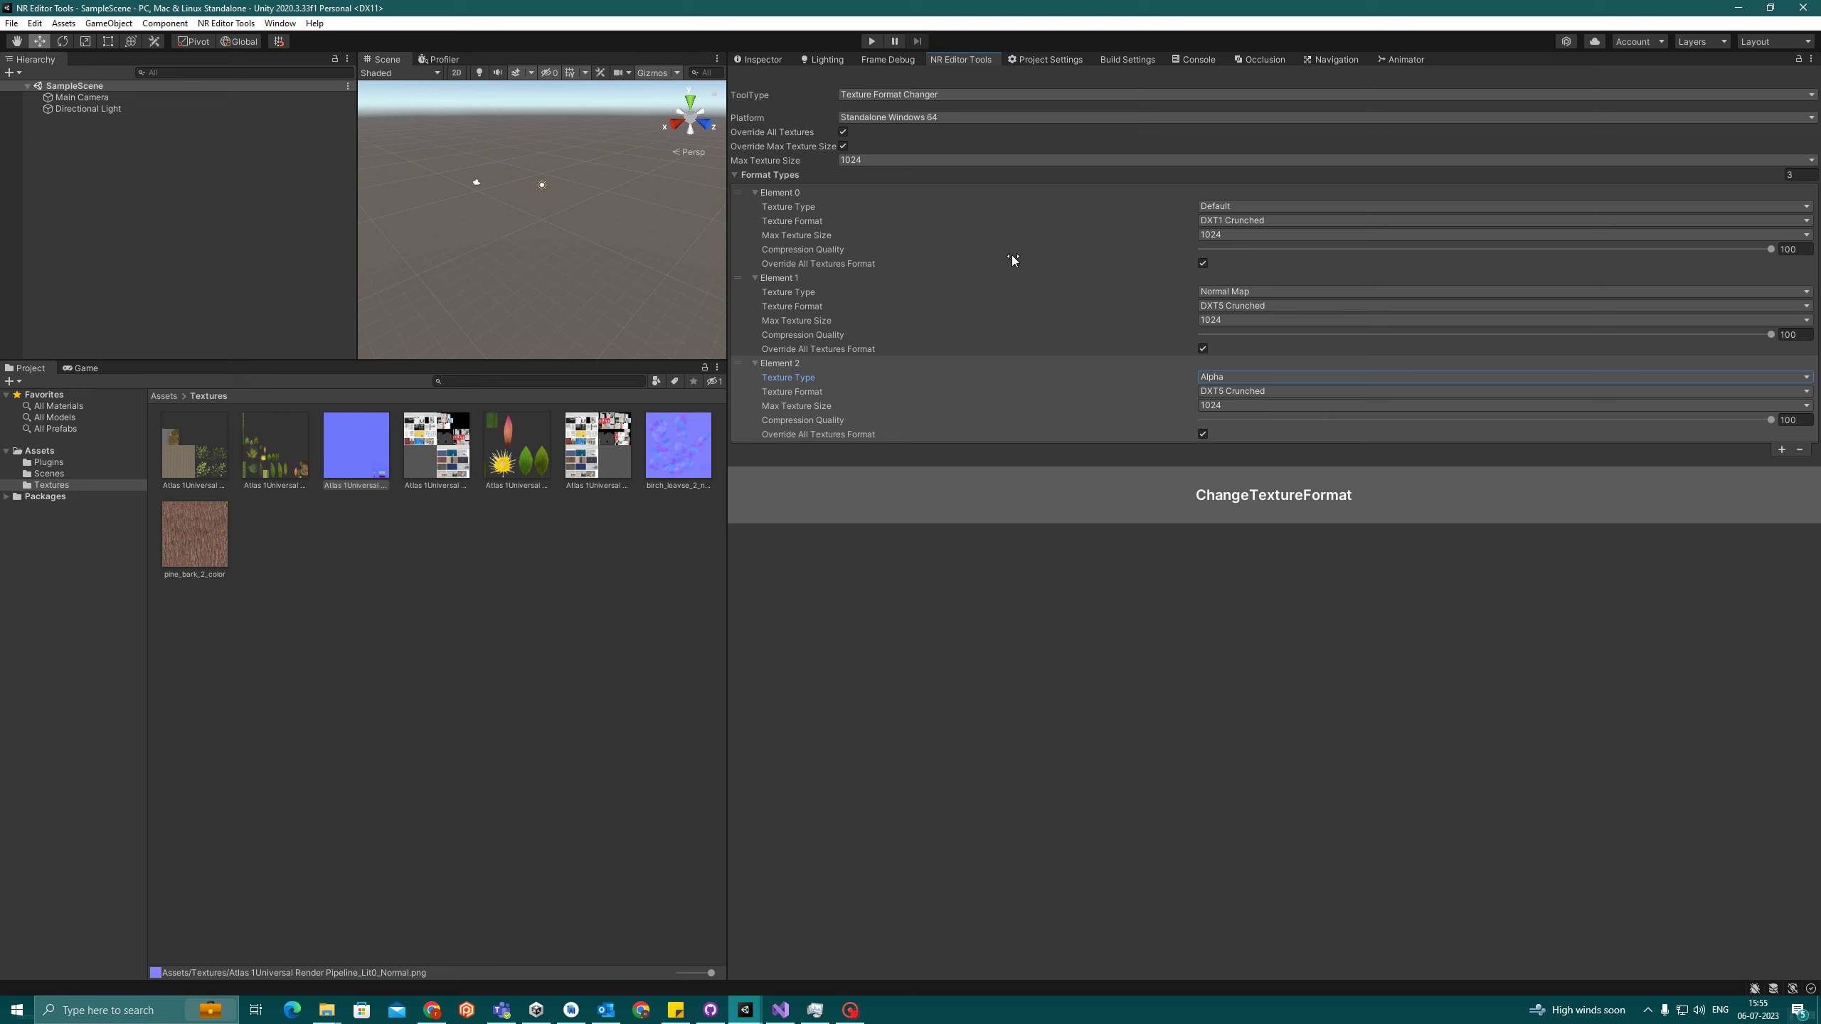
- Run ChangeTextureFormat on the project's textures and dismiss the Texture Formatter completion report
left_click(1113, 500)
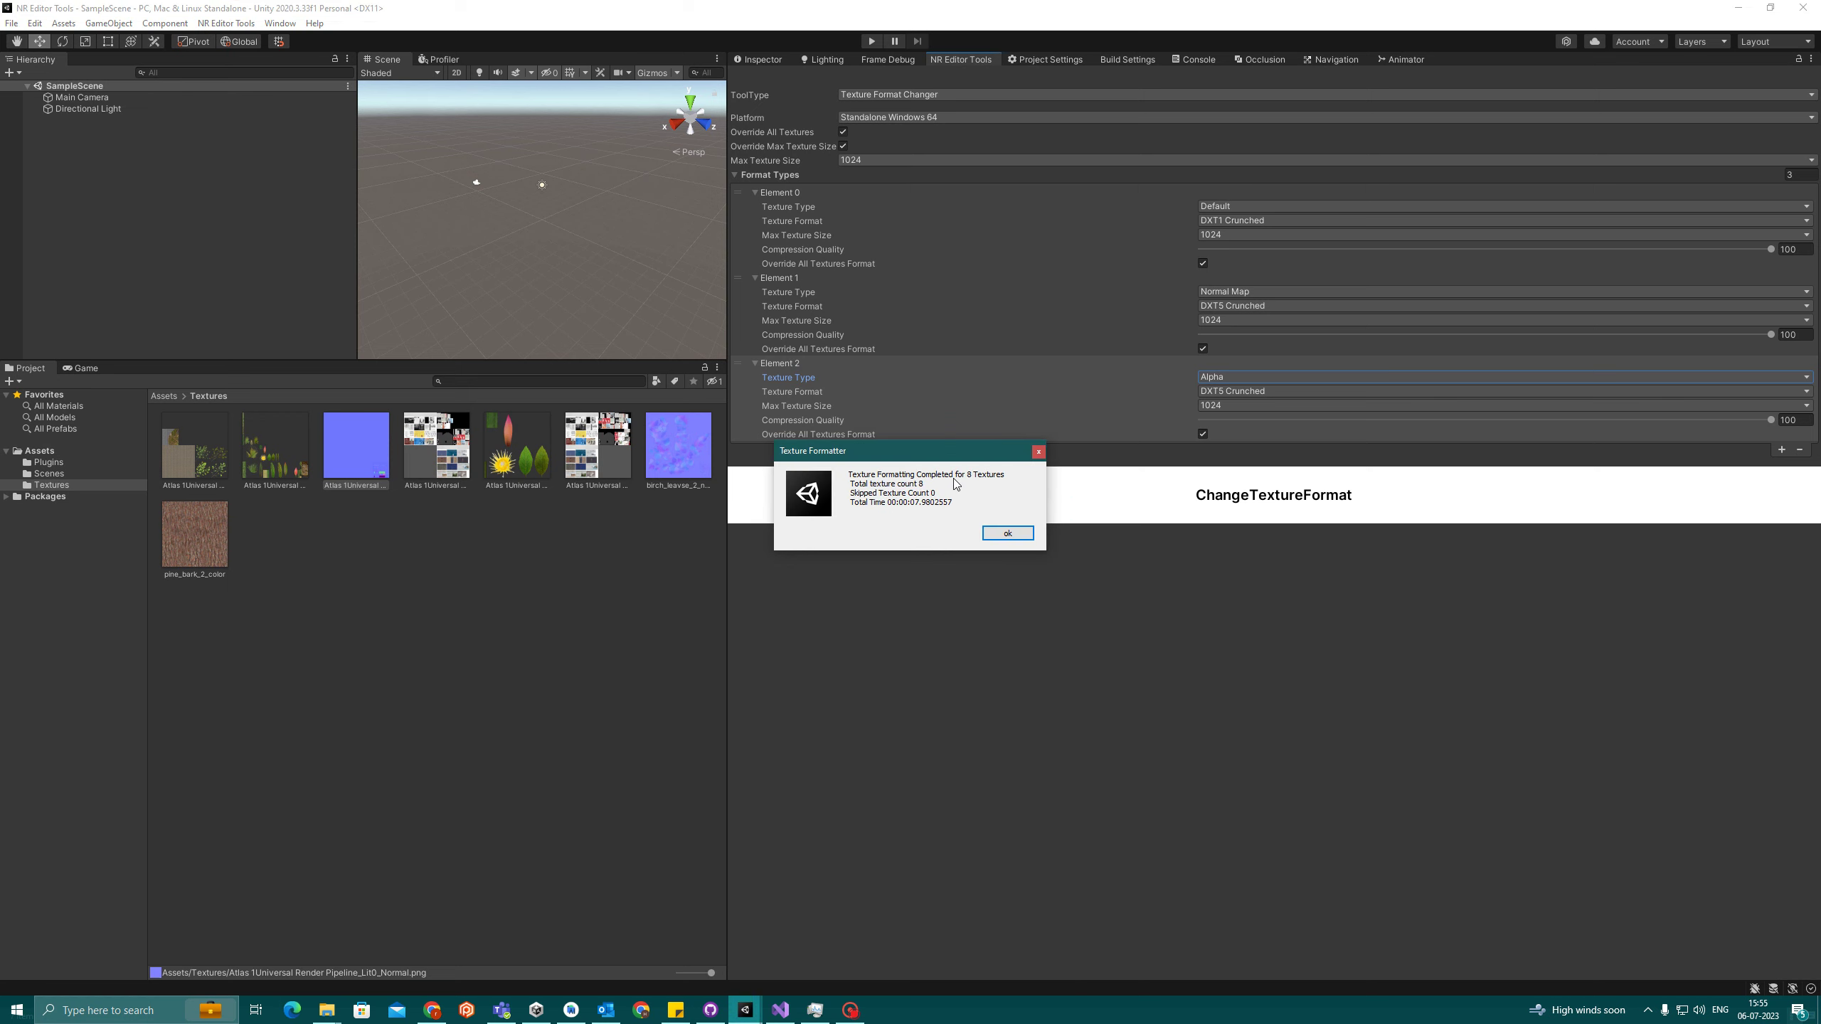
left_click_drag(943, 451, 602, 234)
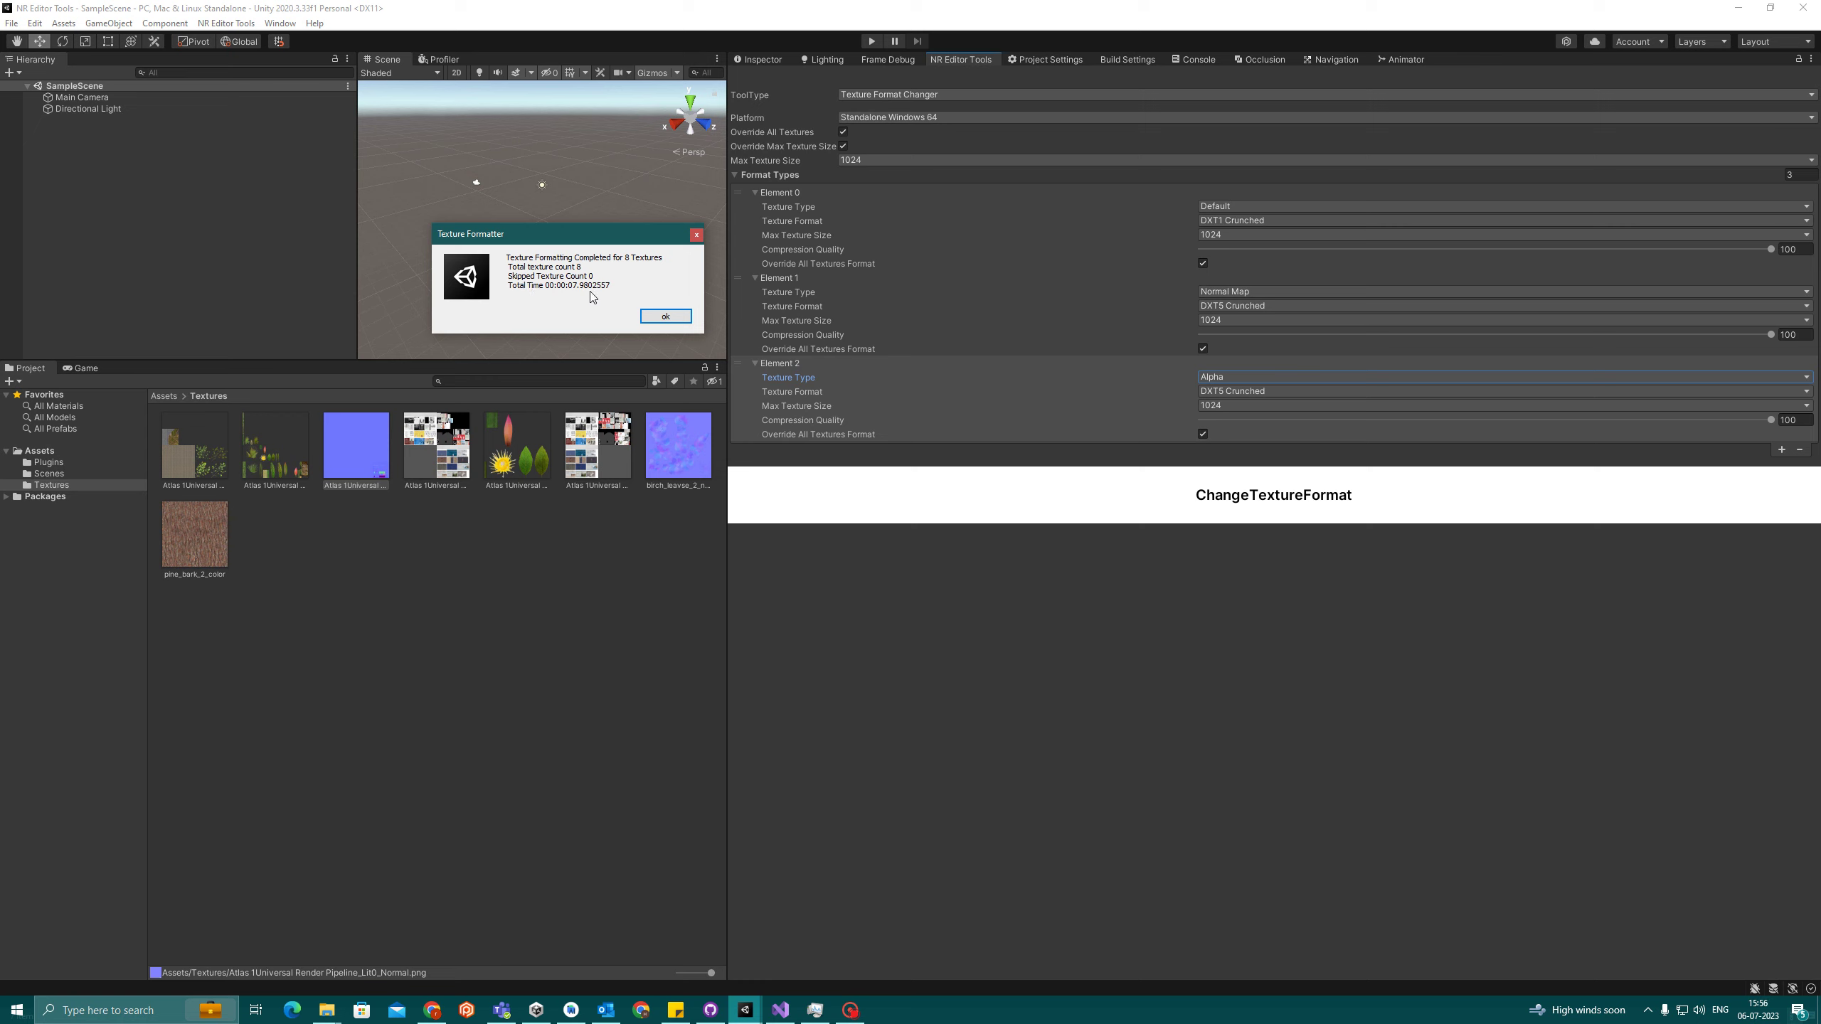
left_click_drag(618, 244, 599, 210)
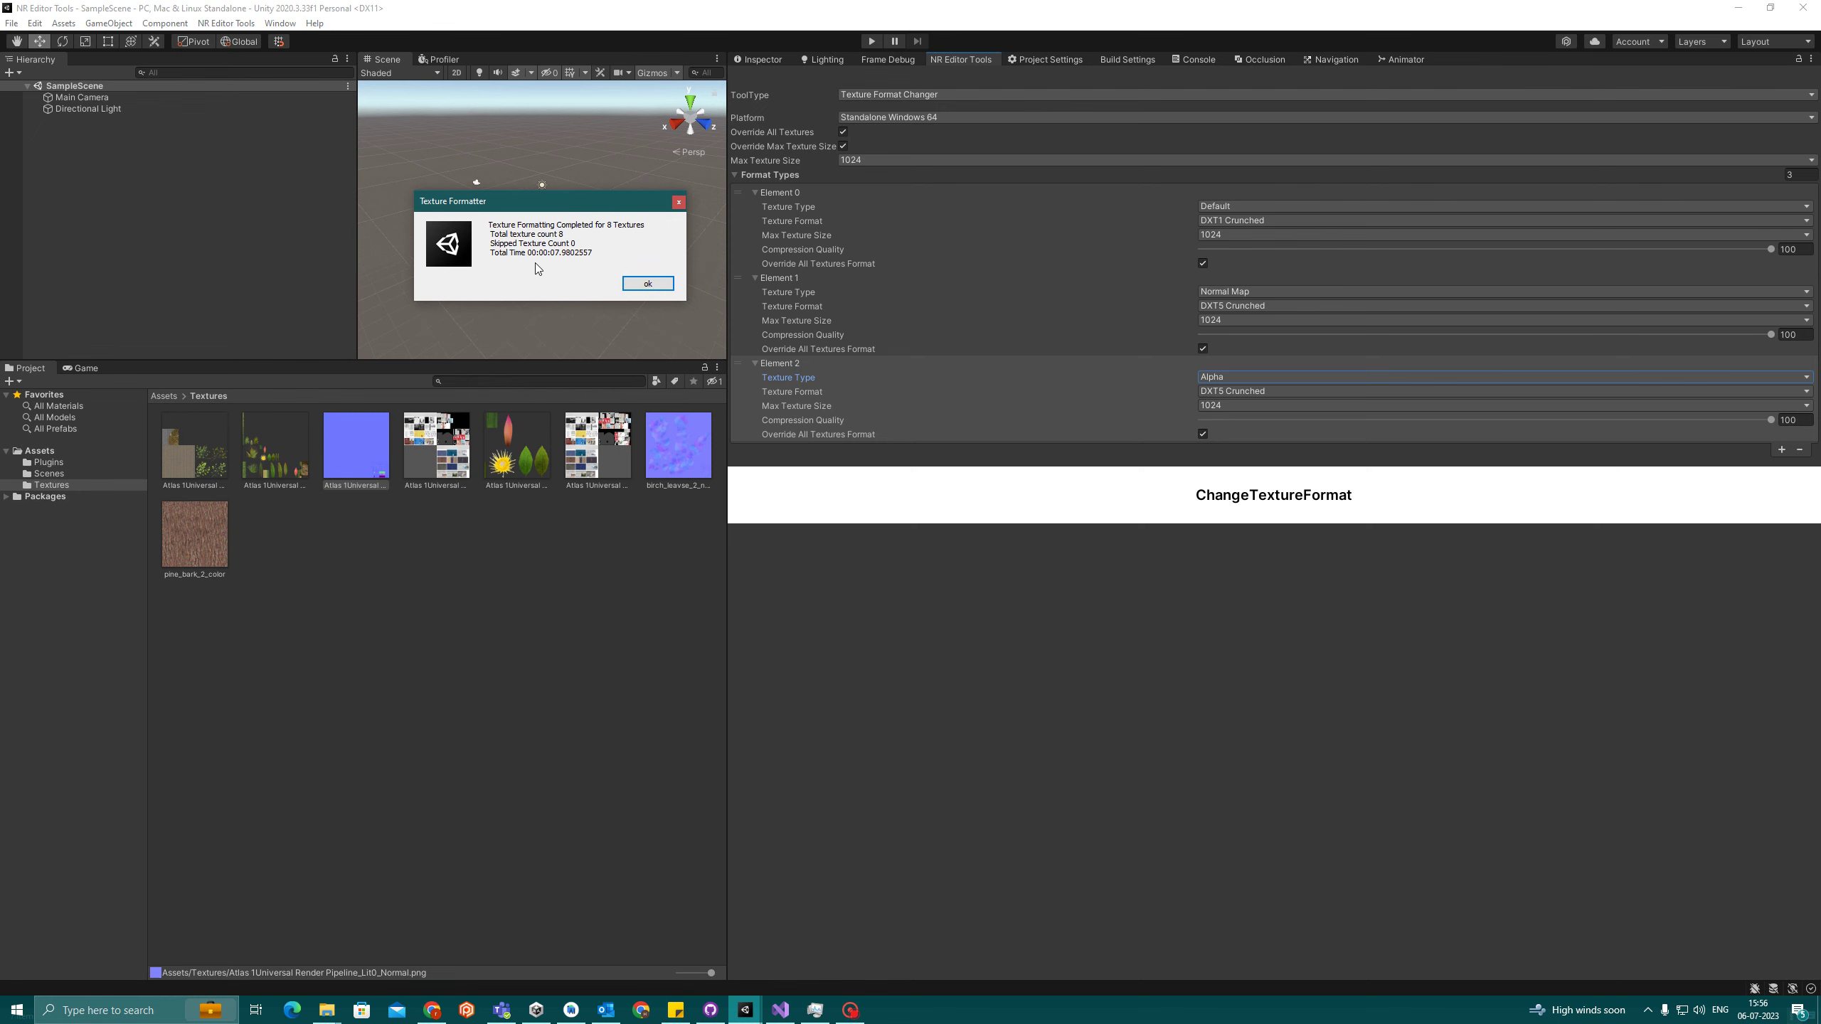
left_click(648, 284)
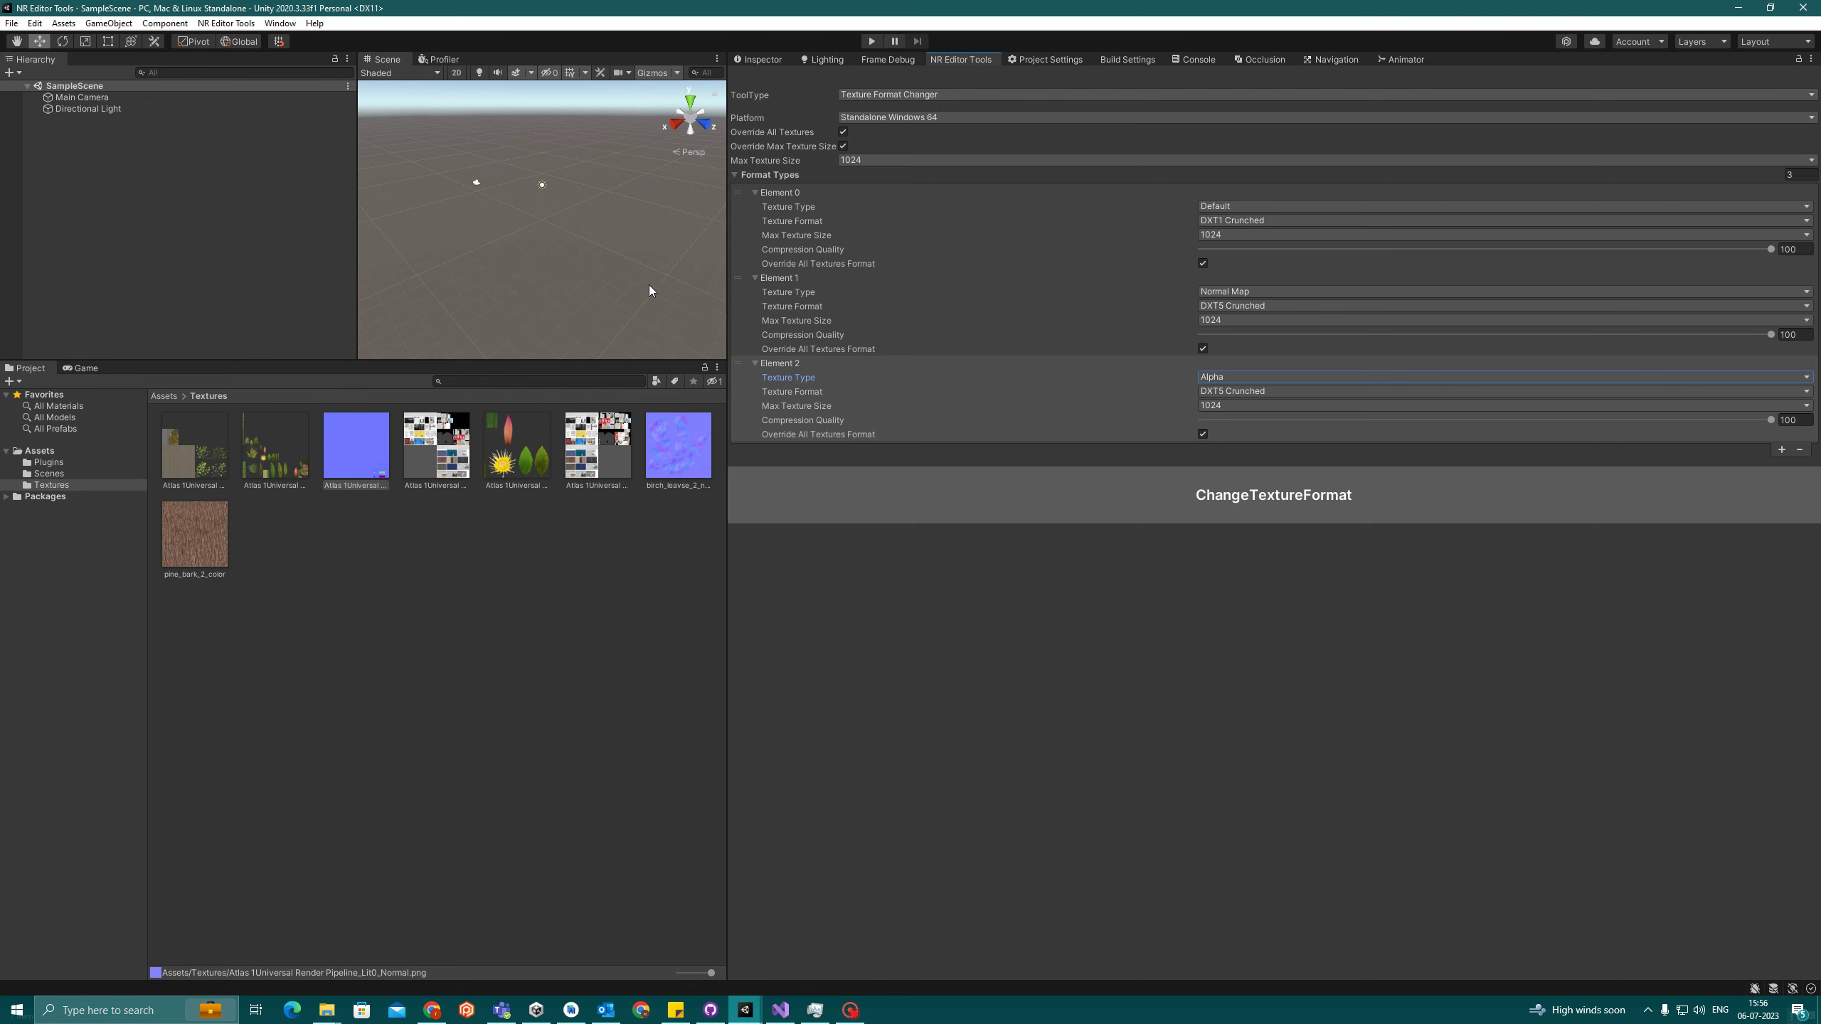
- Examine the standalone override, Max Size, Format and Compressor Quality of the textures in the Textures folder, and return to the Texture Format Changer
left_click(399, 641)
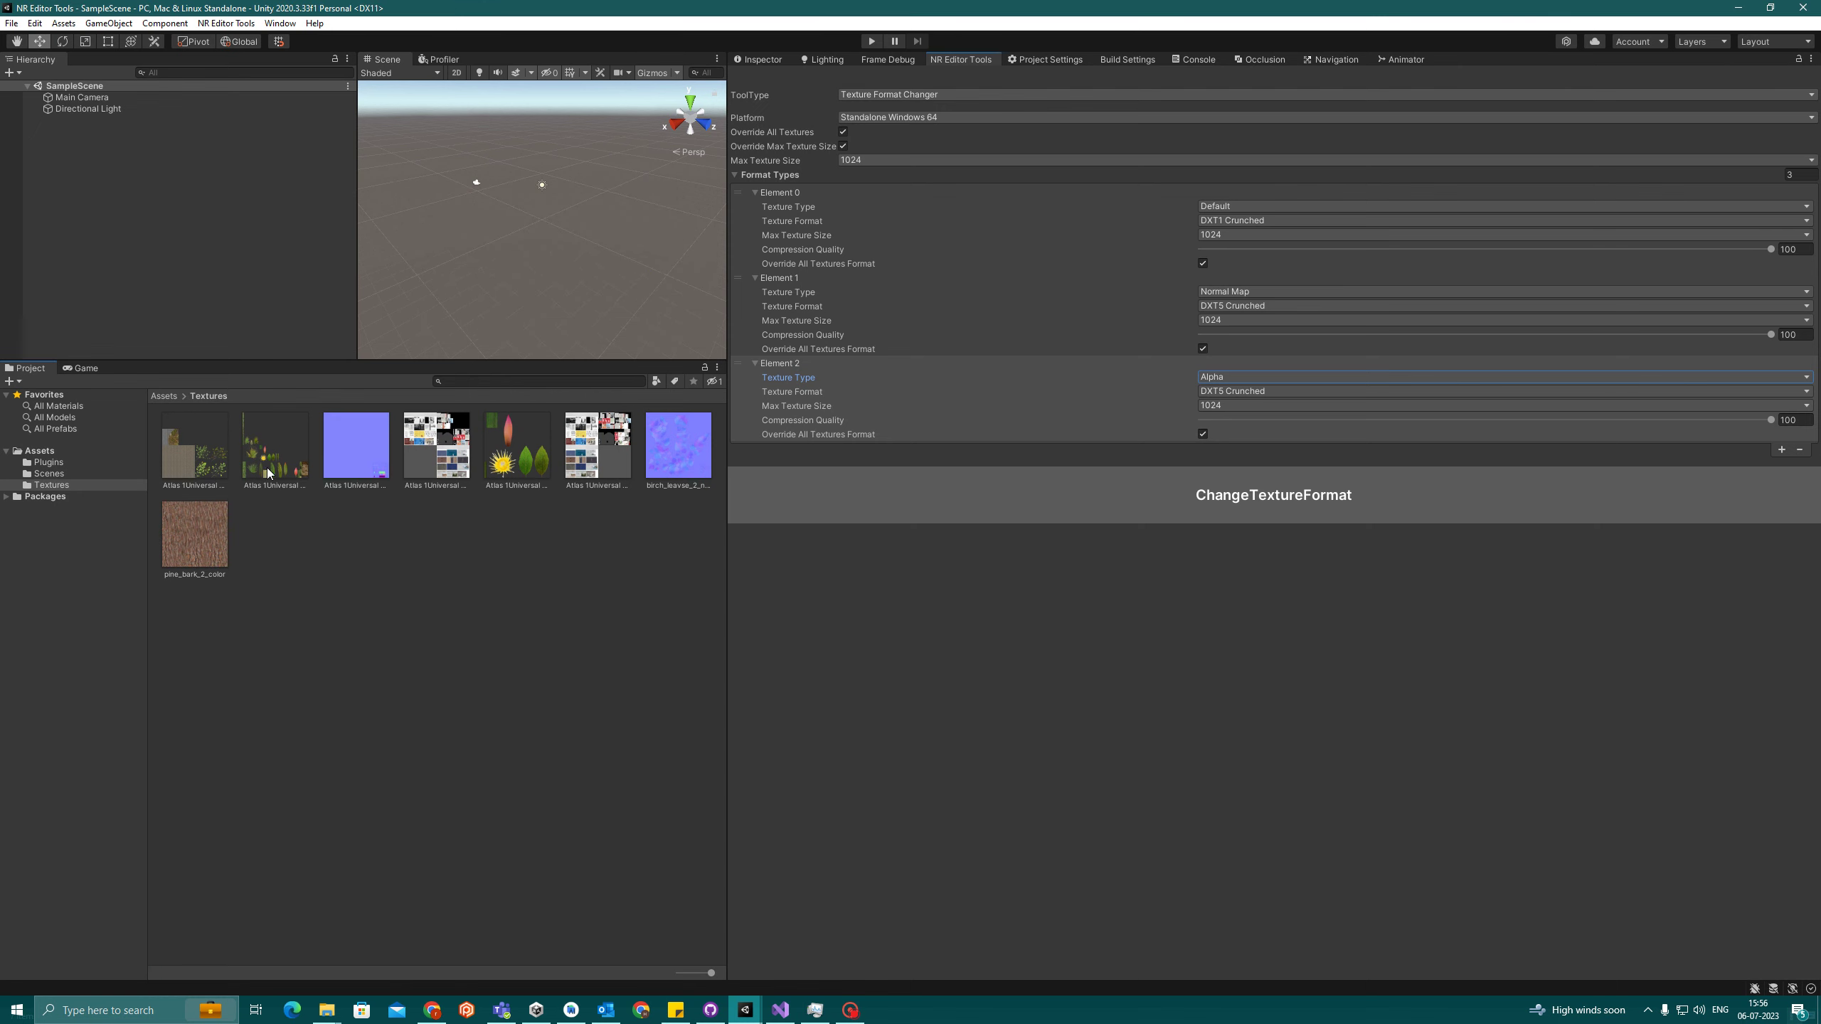
left_click(778, 58)
scroll(1201, 405, "down", 2)
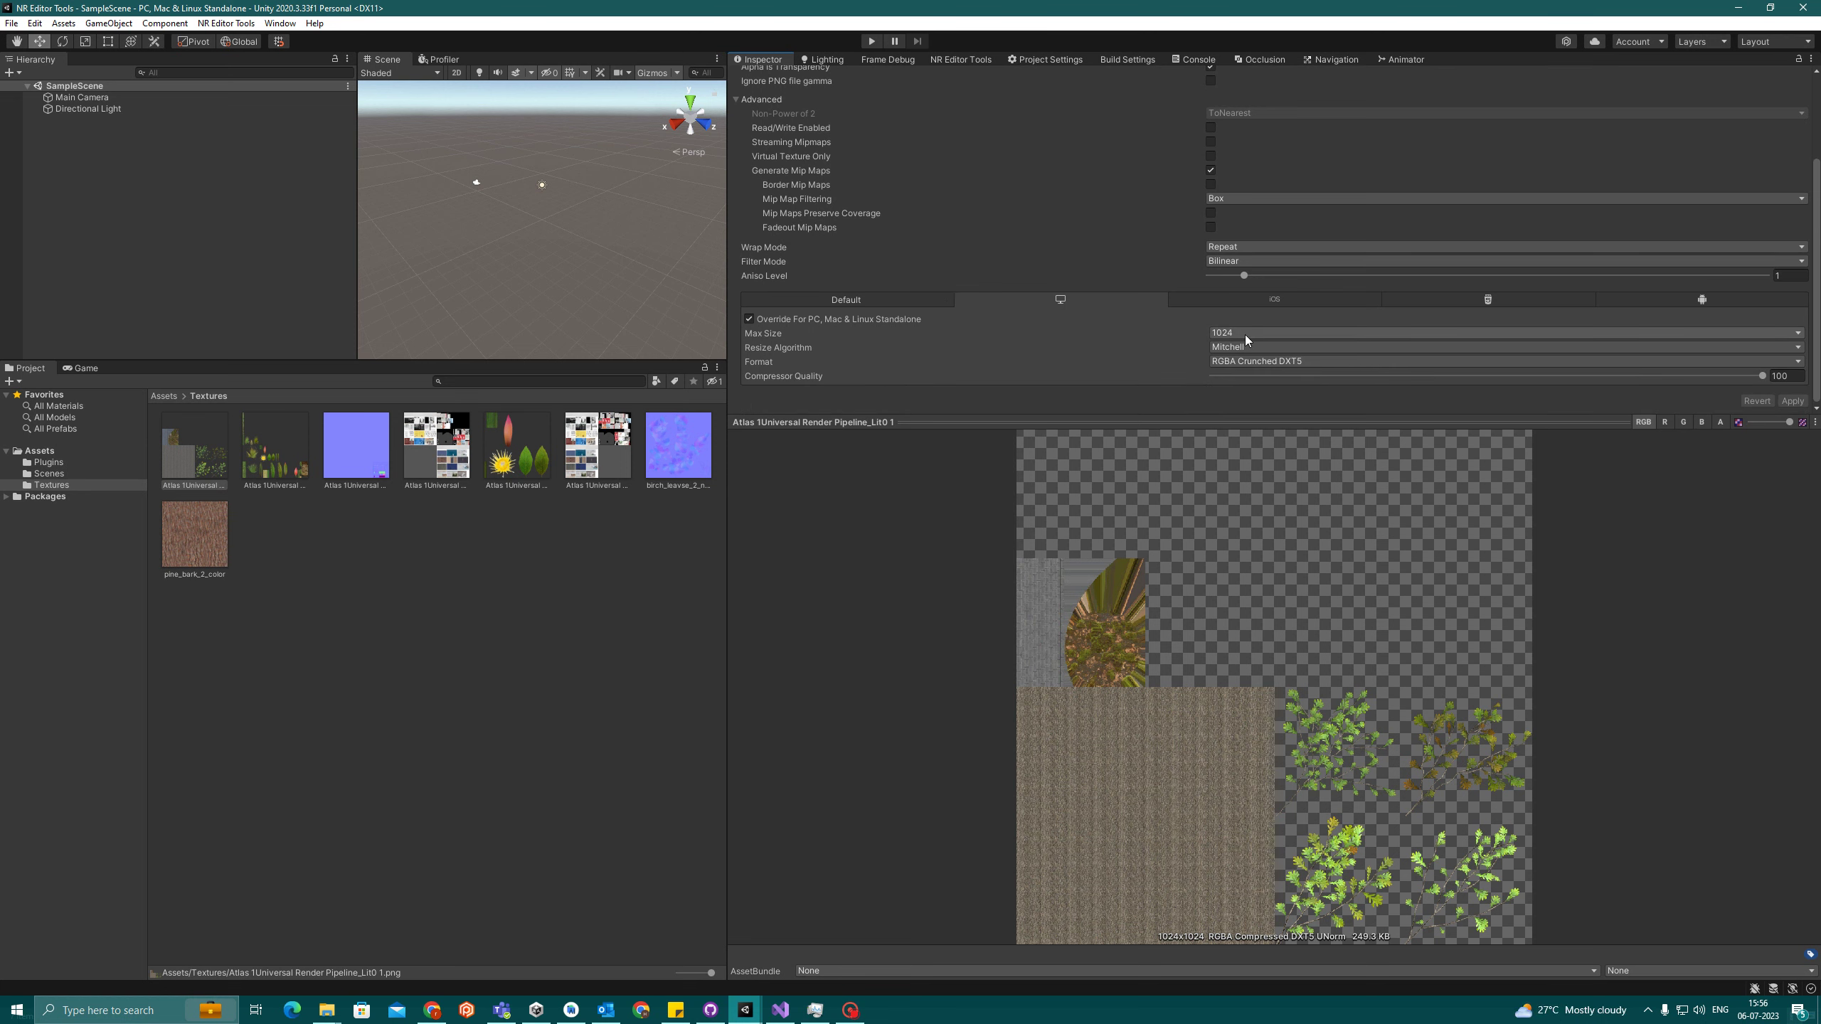
left_click(284, 476)
left_click(373, 471)
left_click(432, 475)
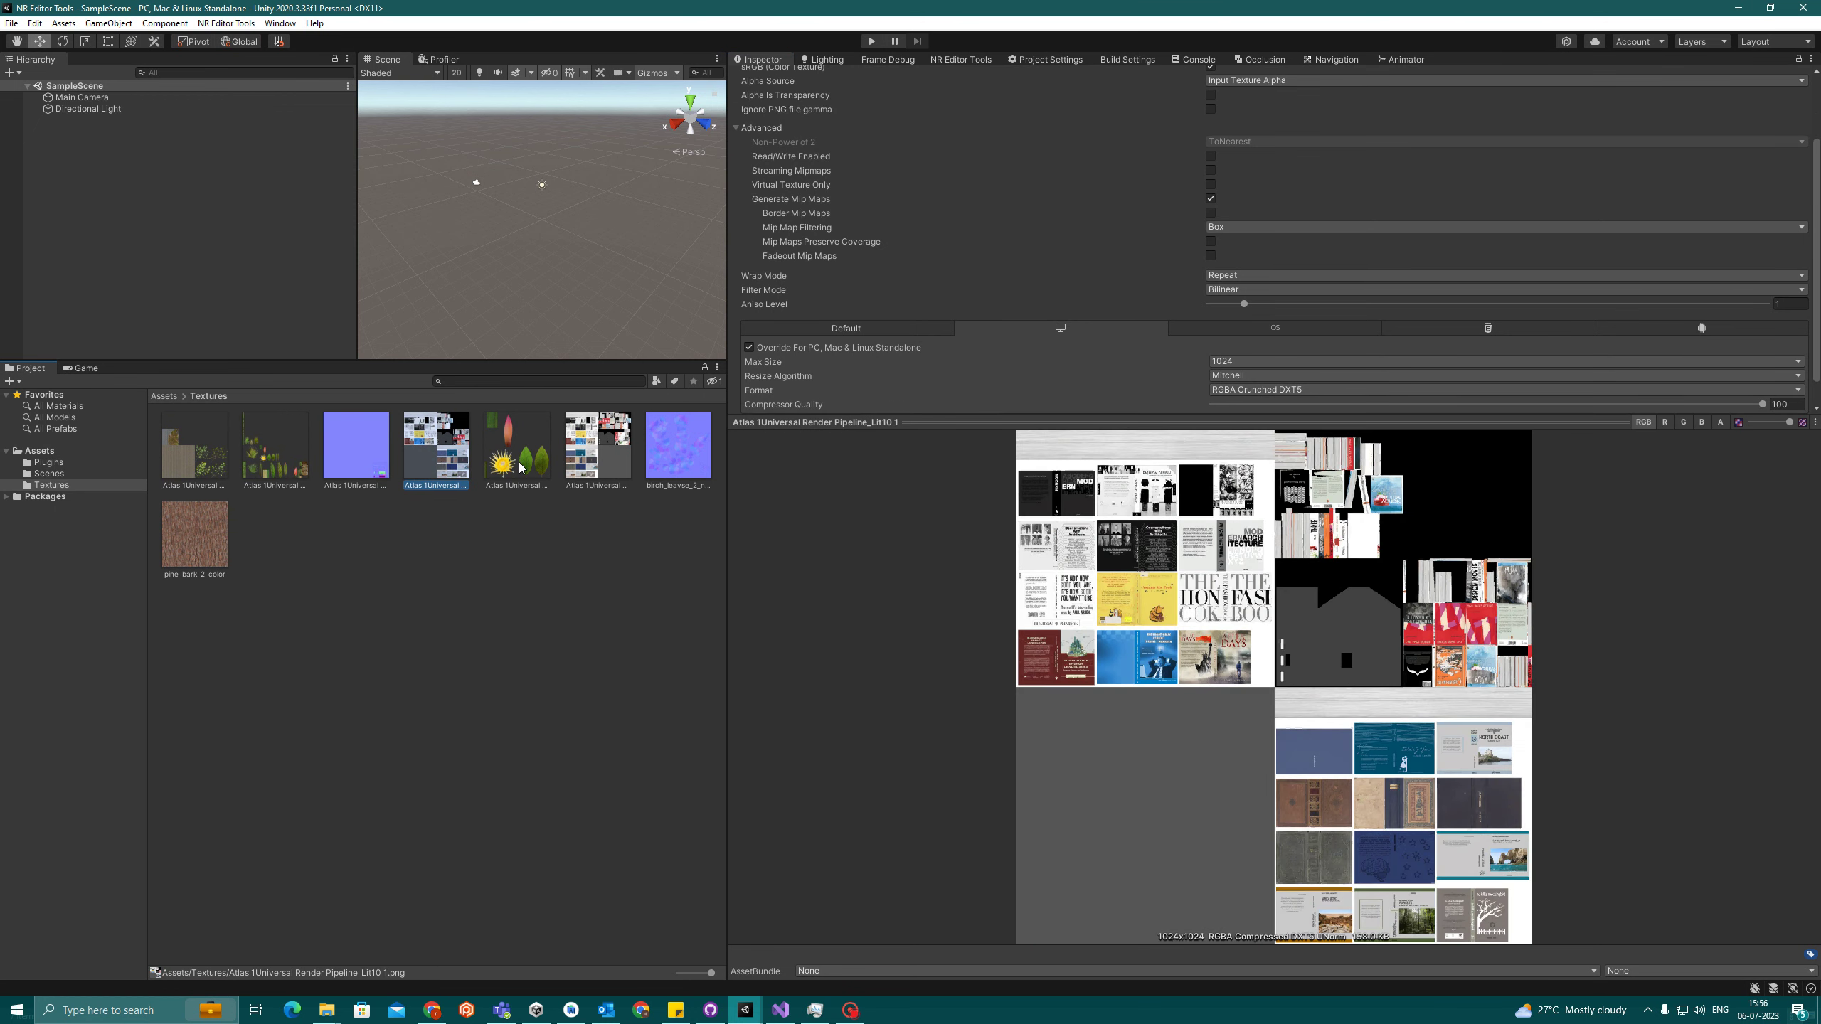
left_click(521, 467)
left_click(596, 470)
left_click(674, 473)
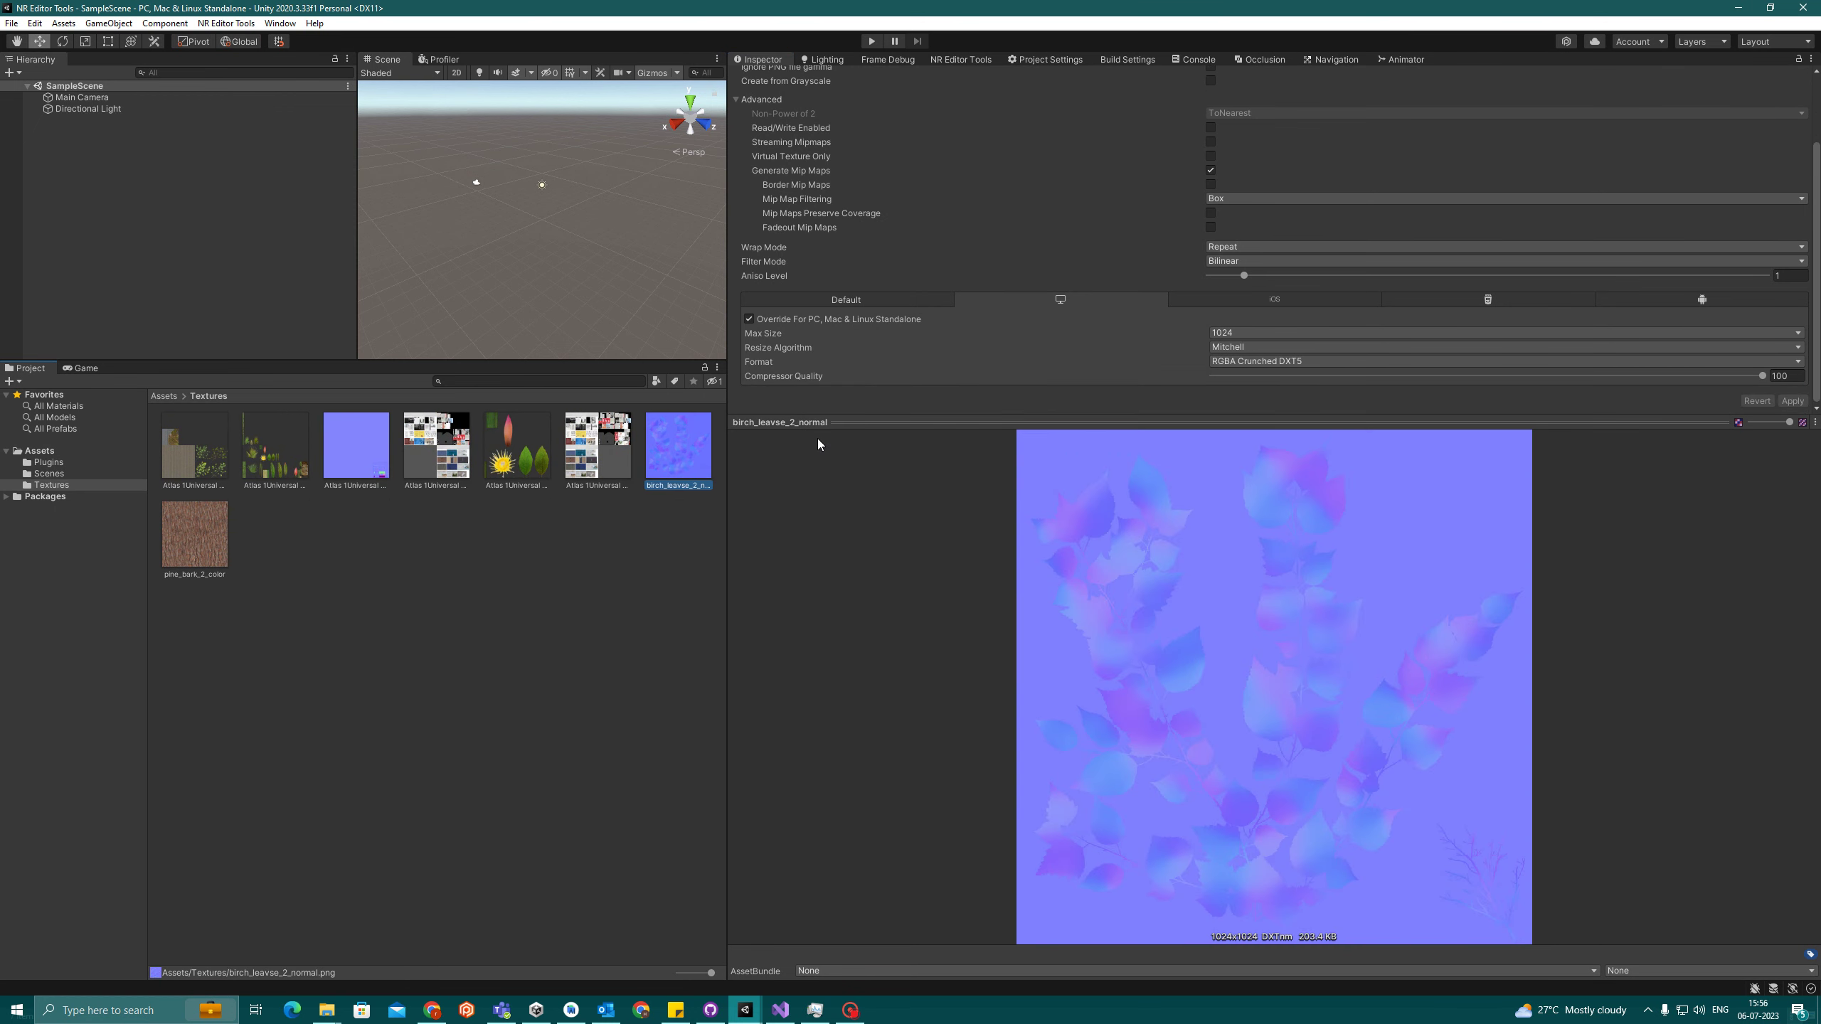
left_click(225, 550)
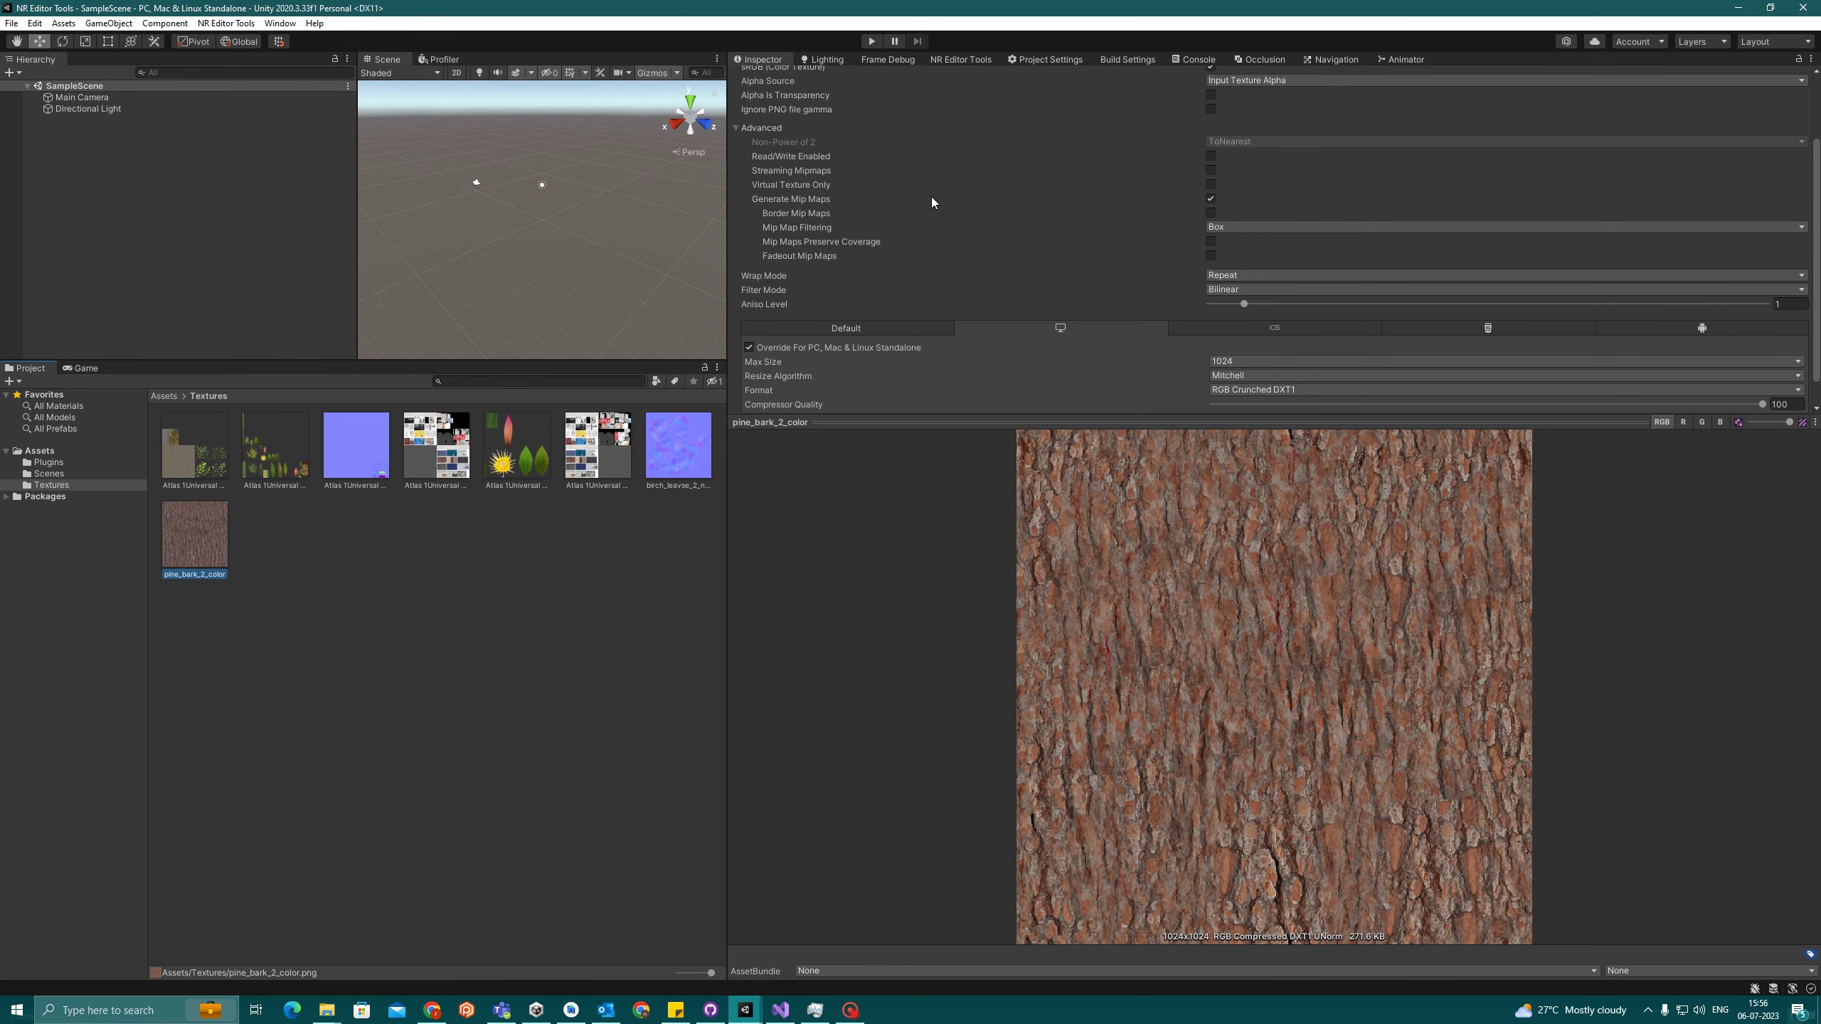
left_click(957, 60)
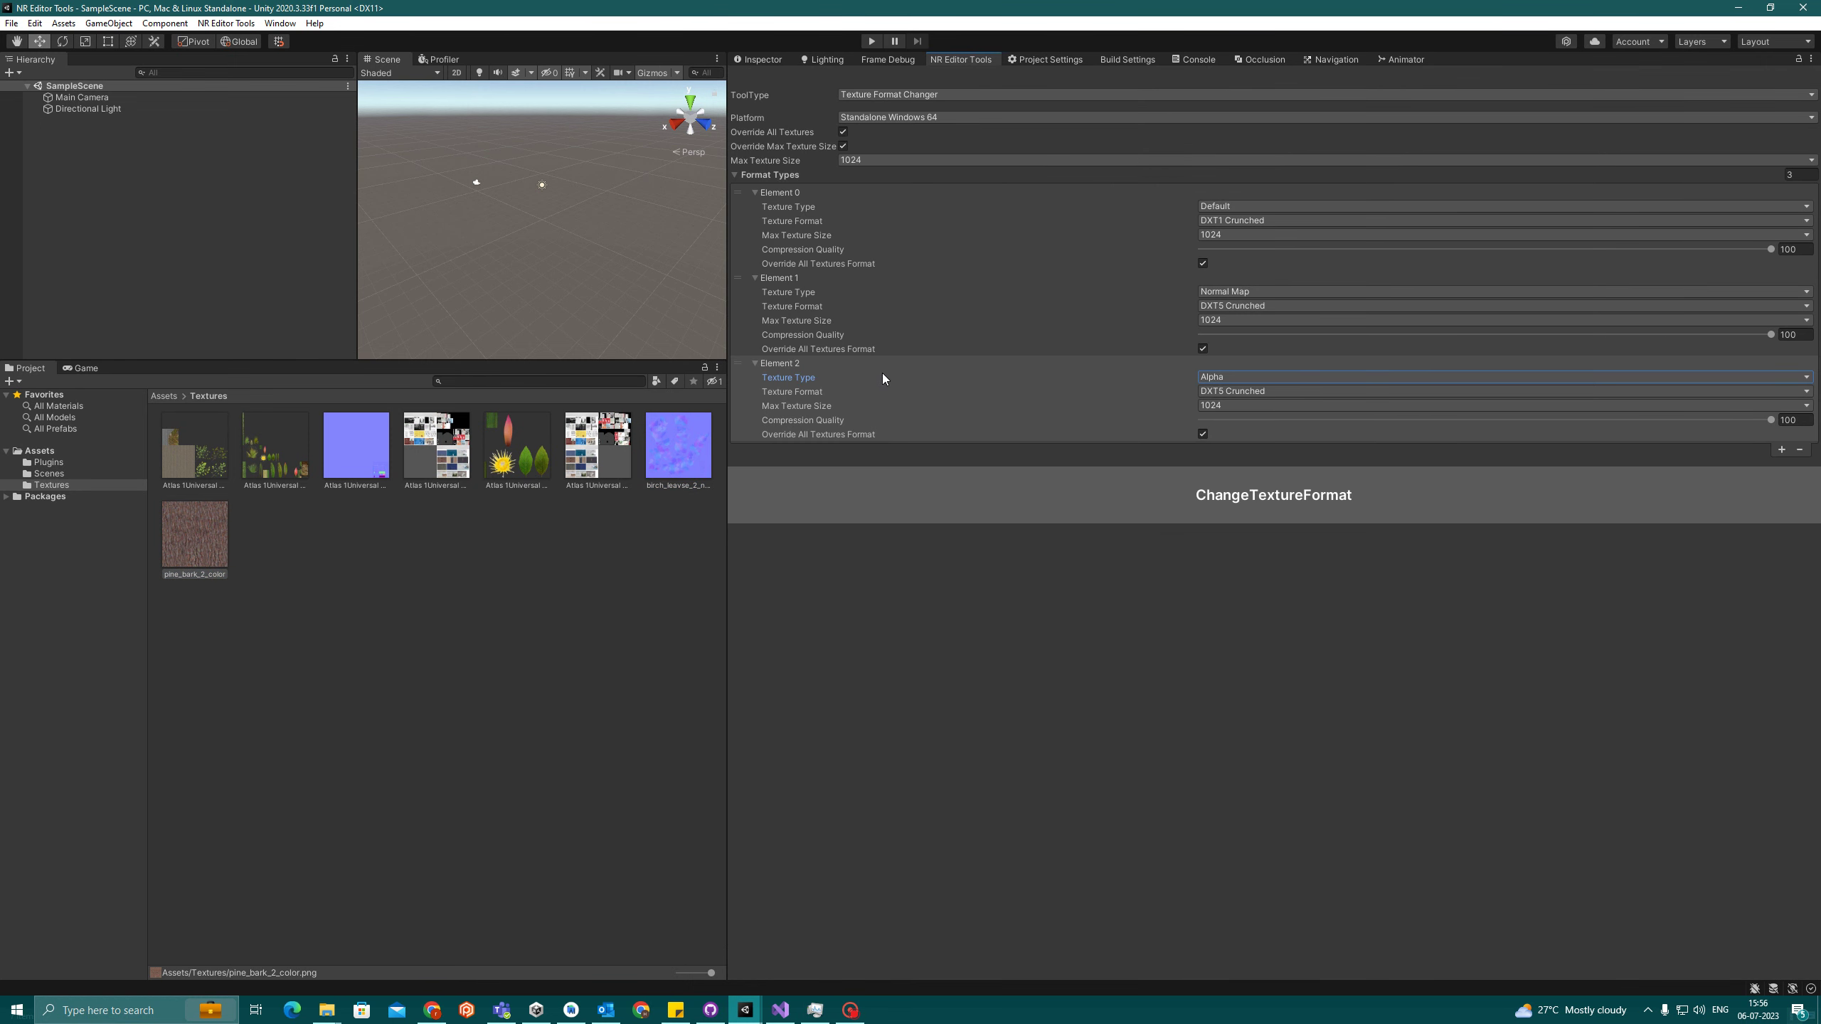